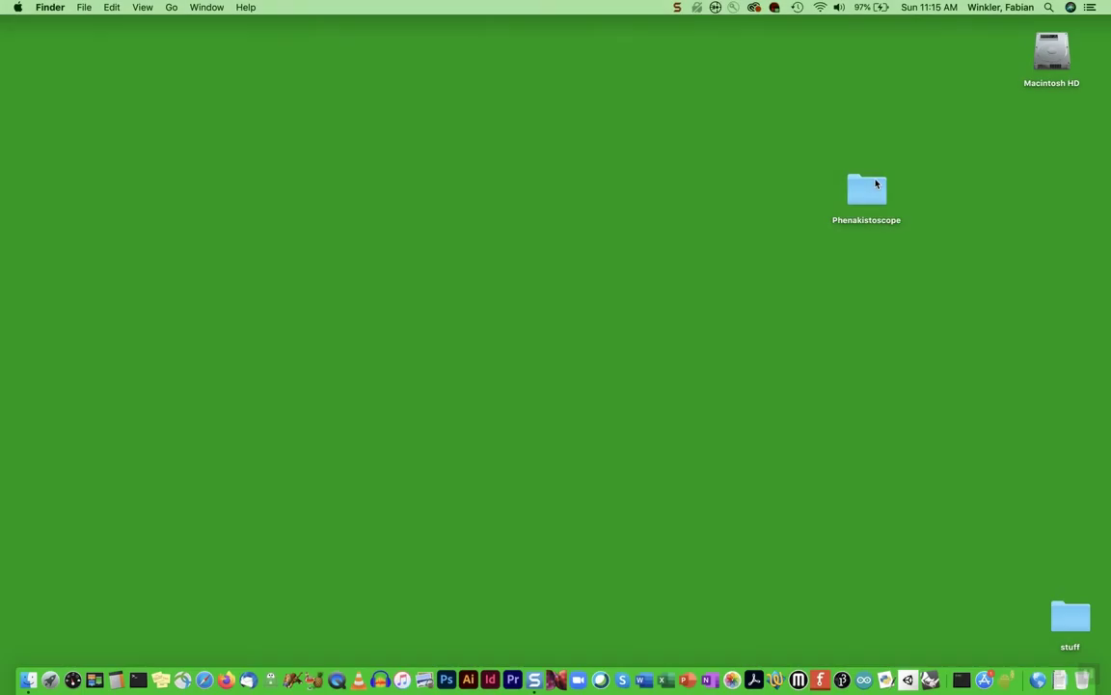
Check the Premiere materials inside the Desktop Phenakistoscope folder, then close the Finder window
{"action": "double_click", "coordinate": [871, 183]}
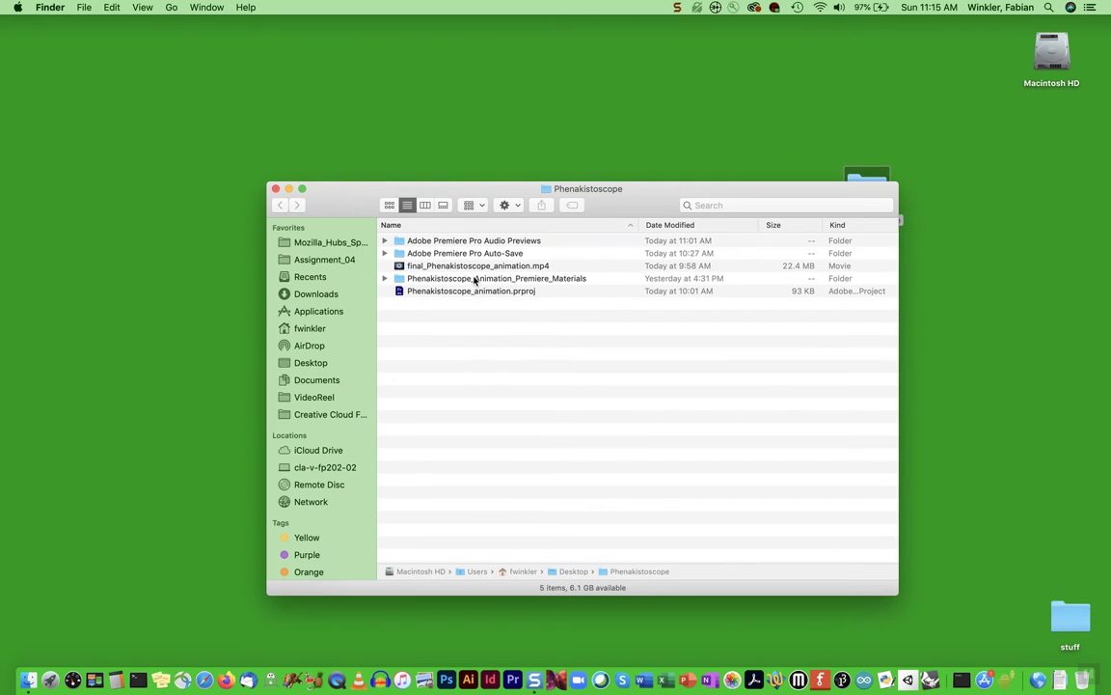
{"action": "left_click", "coordinate": [475, 279]}
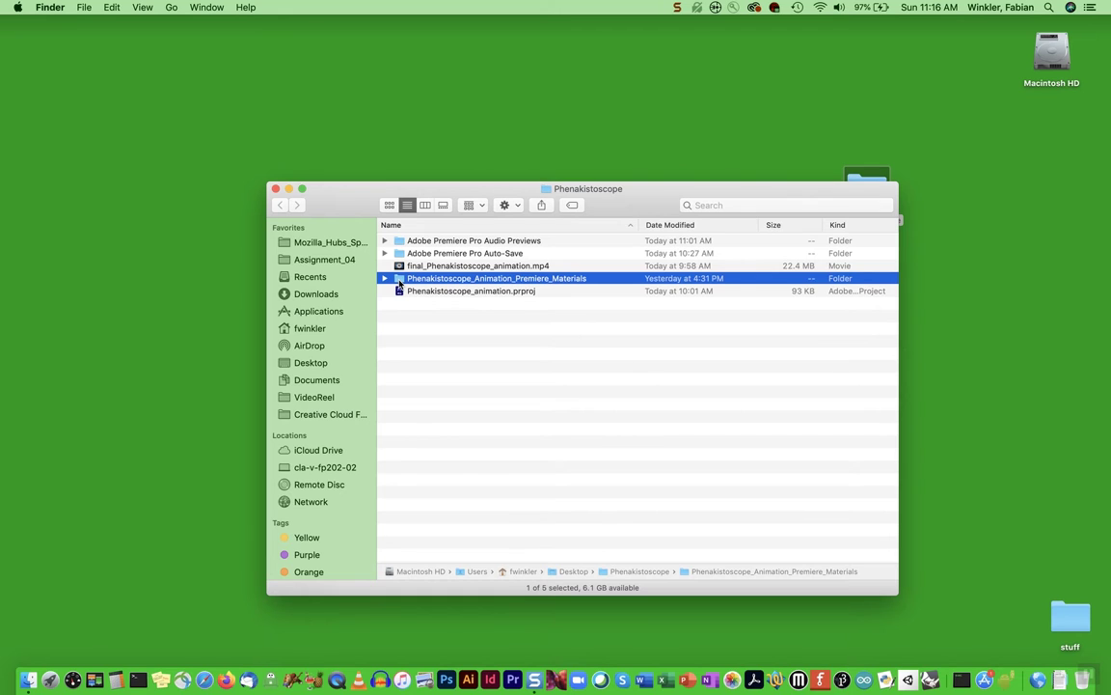
{"action": "left_click", "coordinate": [276, 189]}
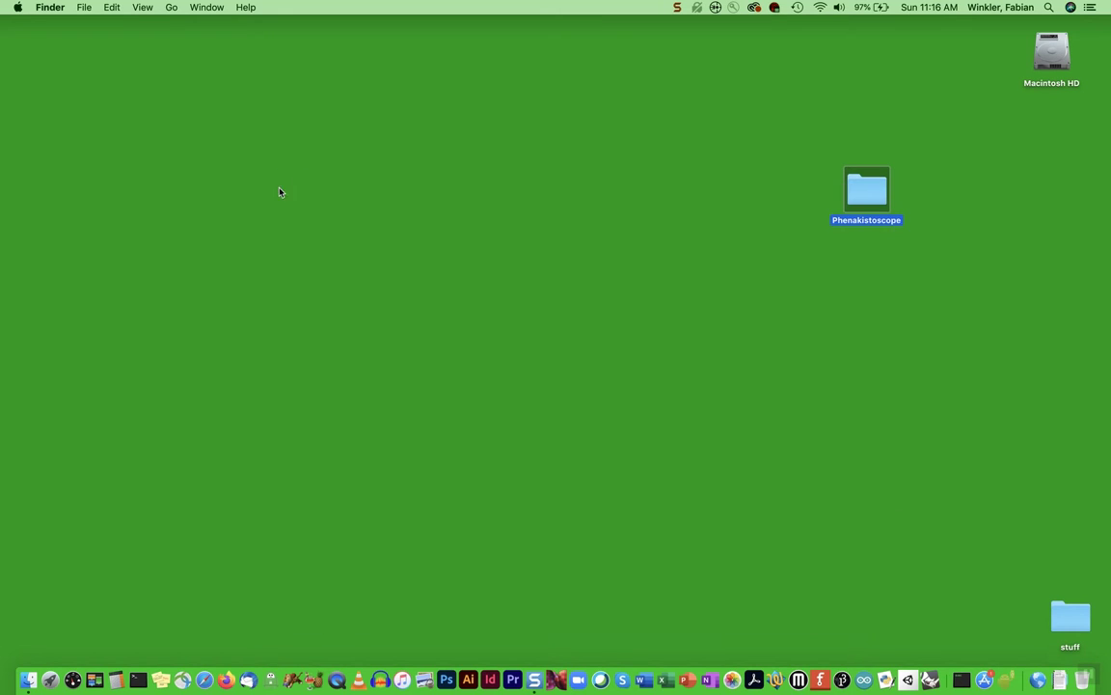
Launch Premiere Pro and create project Phenakistoscope_animation_02 saved in the Phenakistoscope folder
{"action": "left_click", "coordinate": [511, 671]}
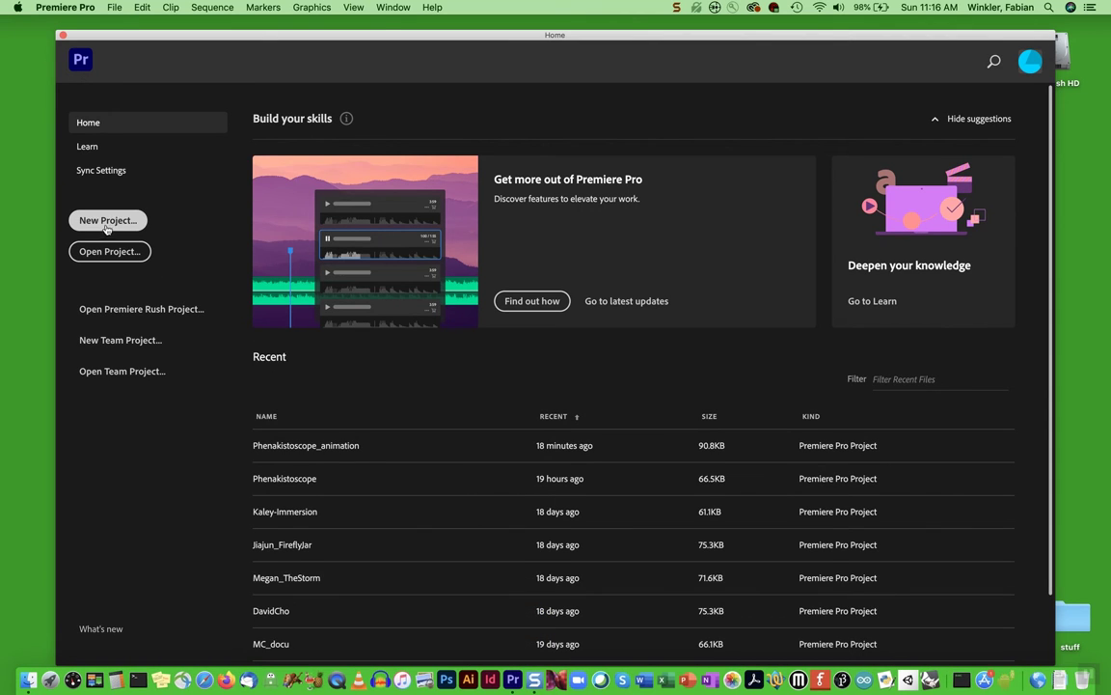
{"action": "left_click", "coordinate": [109, 220]}
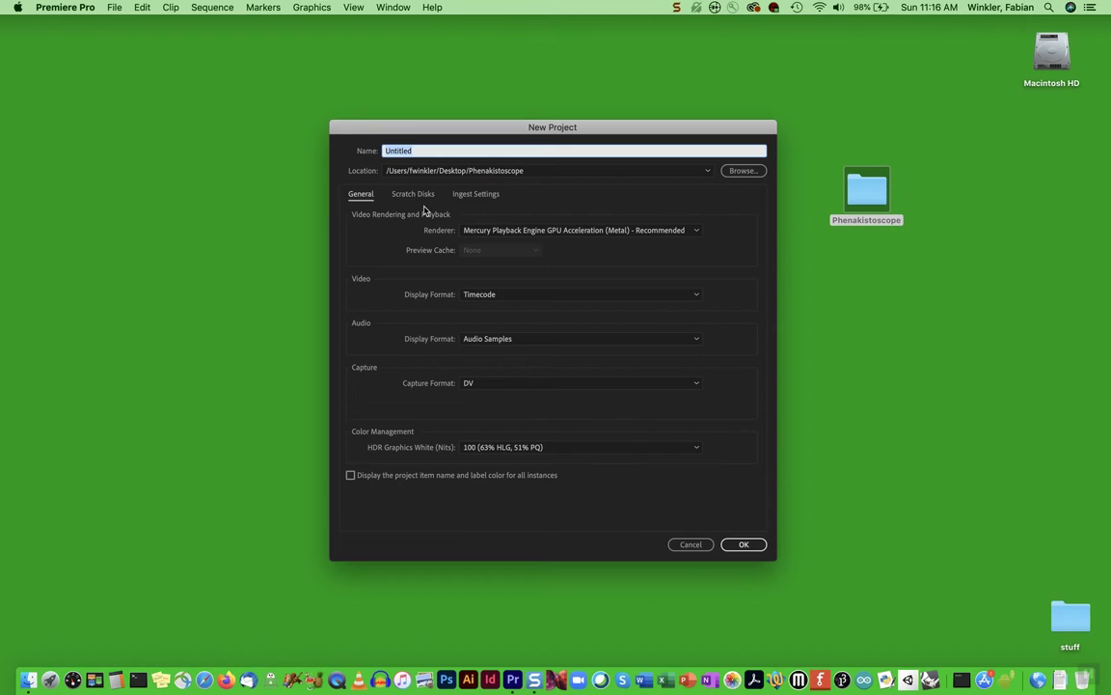
{"action": "type", "text": "Phenakistoscope_animation_02"}
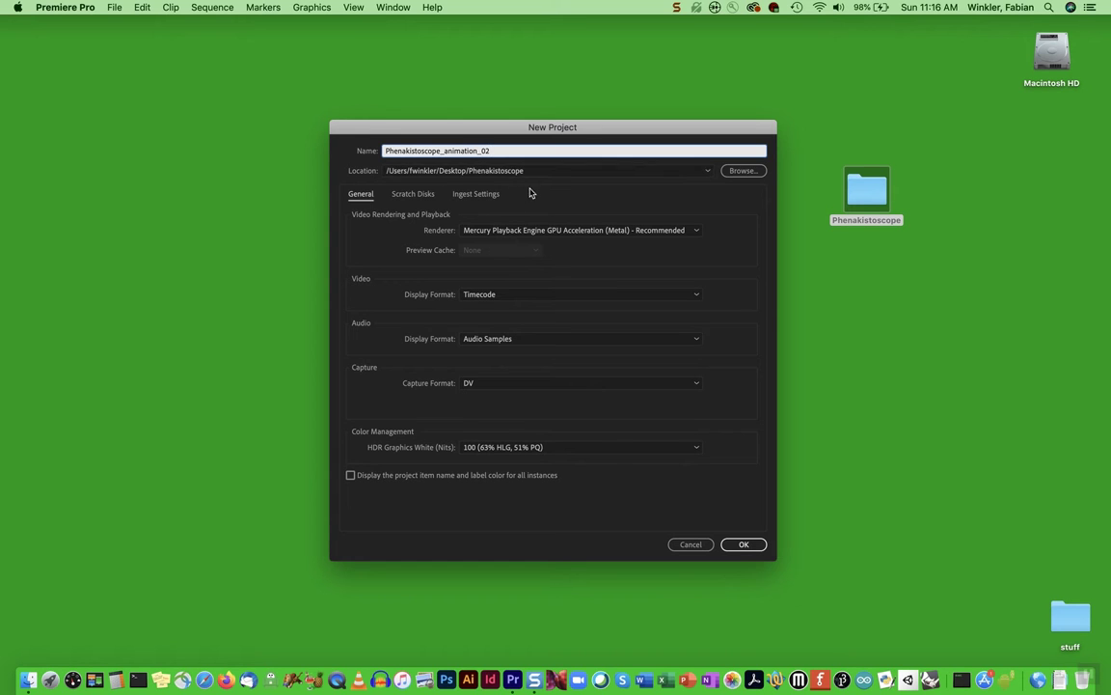
{"action": "left_click", "coordinate": [739, 172]}
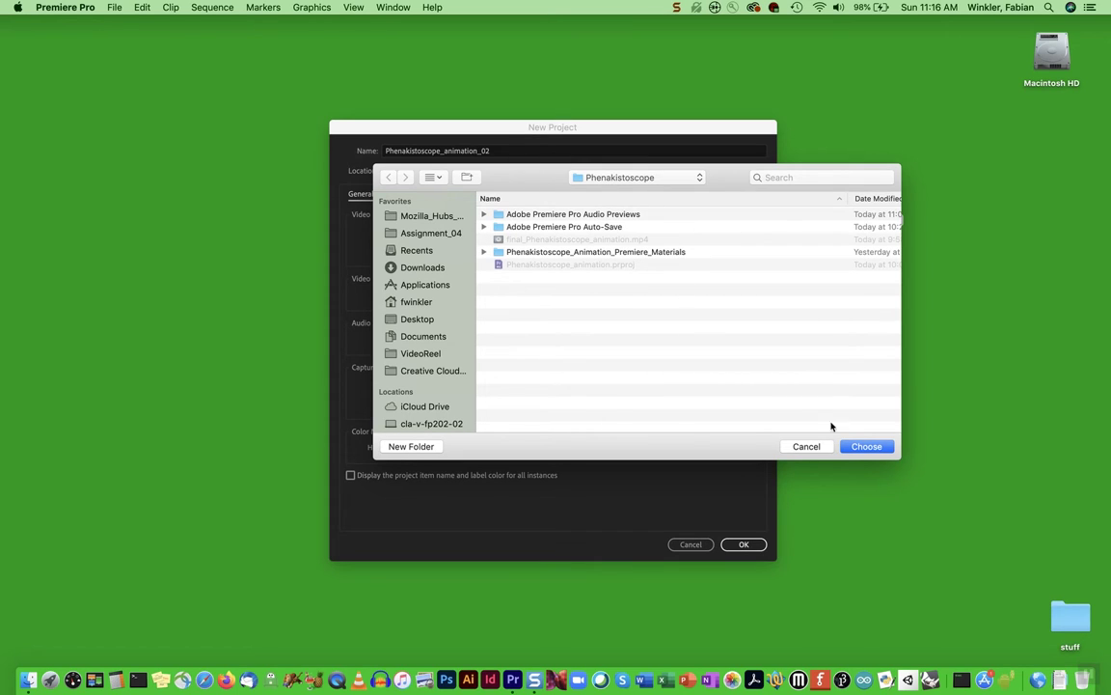
{"action": "key", "text": "Return"}
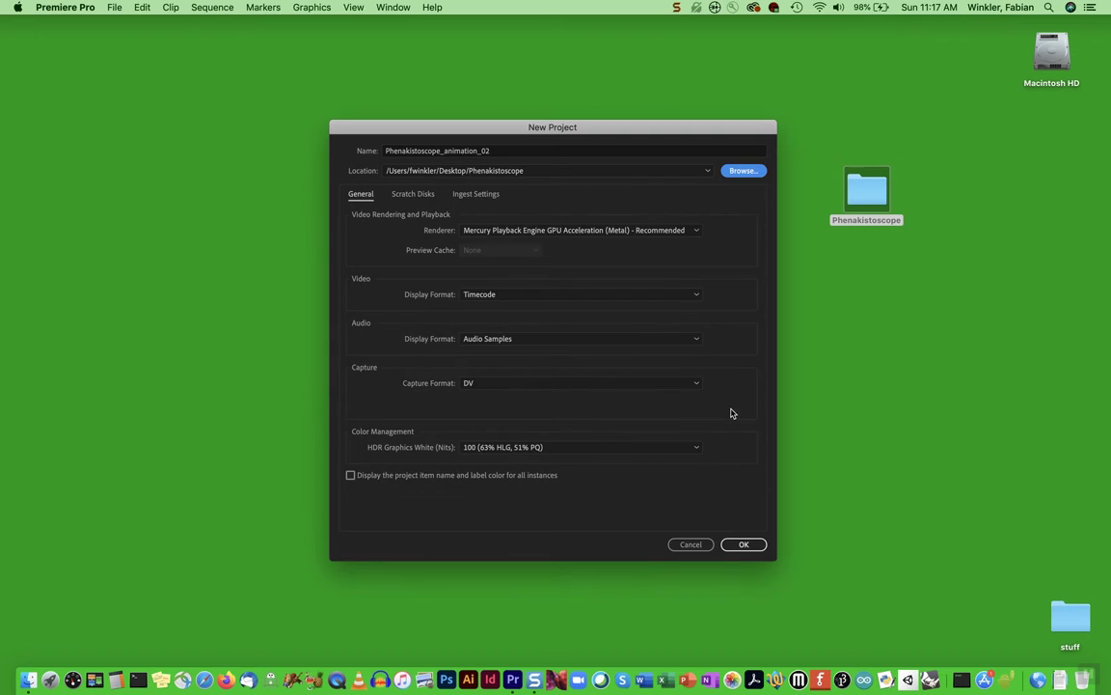
{"action": "left_click", "coordinate": [742, 545]}
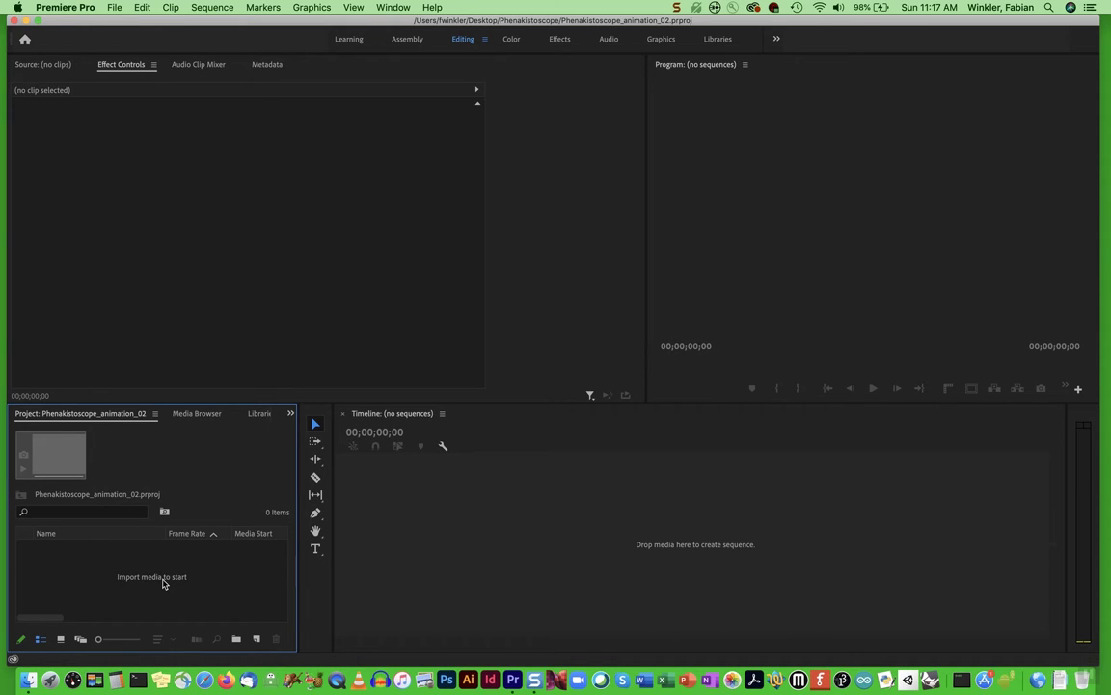
Import falseIndigo.wav and IMG_20201006_142337583.jpg through File > Import, then deselect them in the bin
{"action": "left_click", "coordinate": [115, 8]}
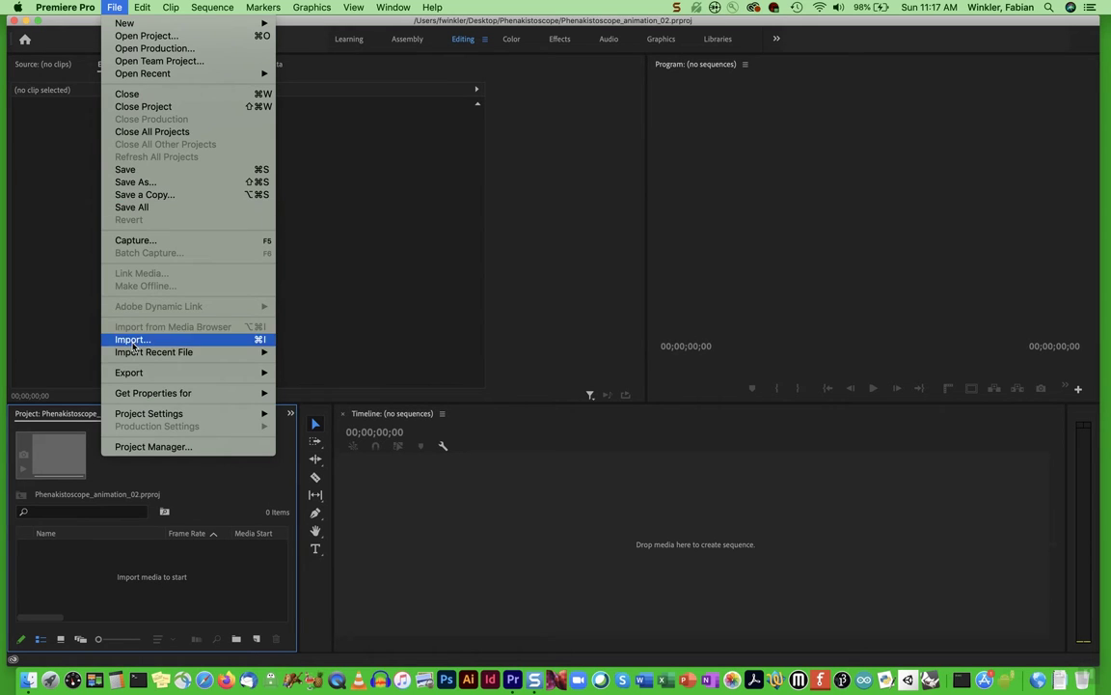
{"action": "left_click", "coordinate": [133, 341]}
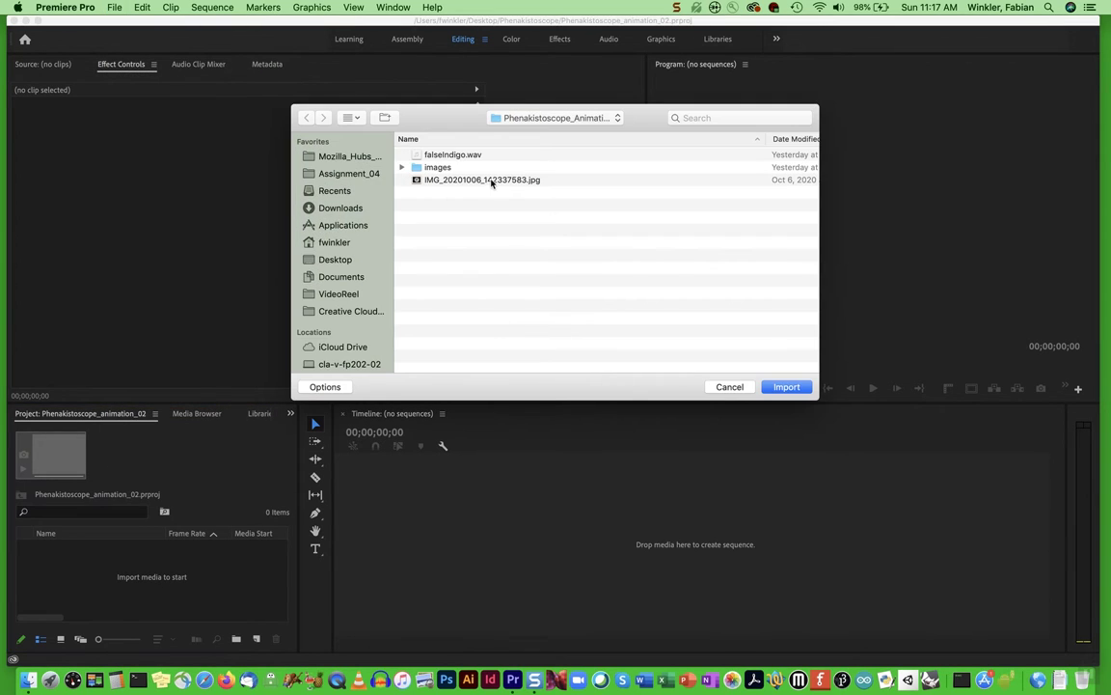
{"action": "left_click", "coordinate": [454, 156]}
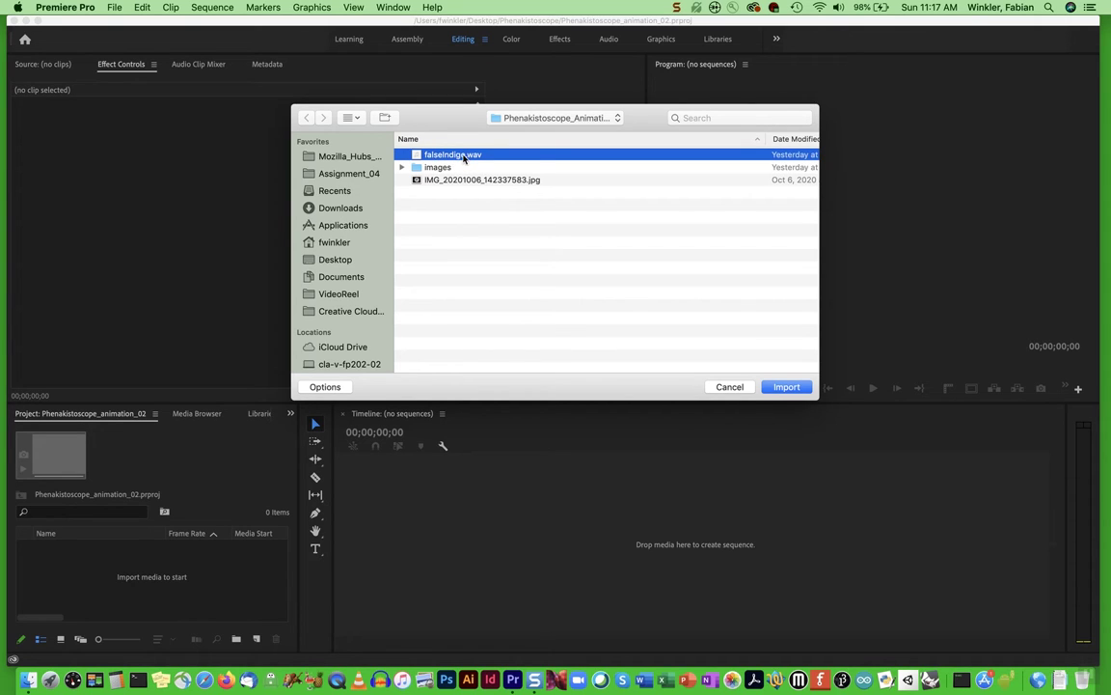
{"action": "left_click", "coordinate": [435, 182], "text": "super"}
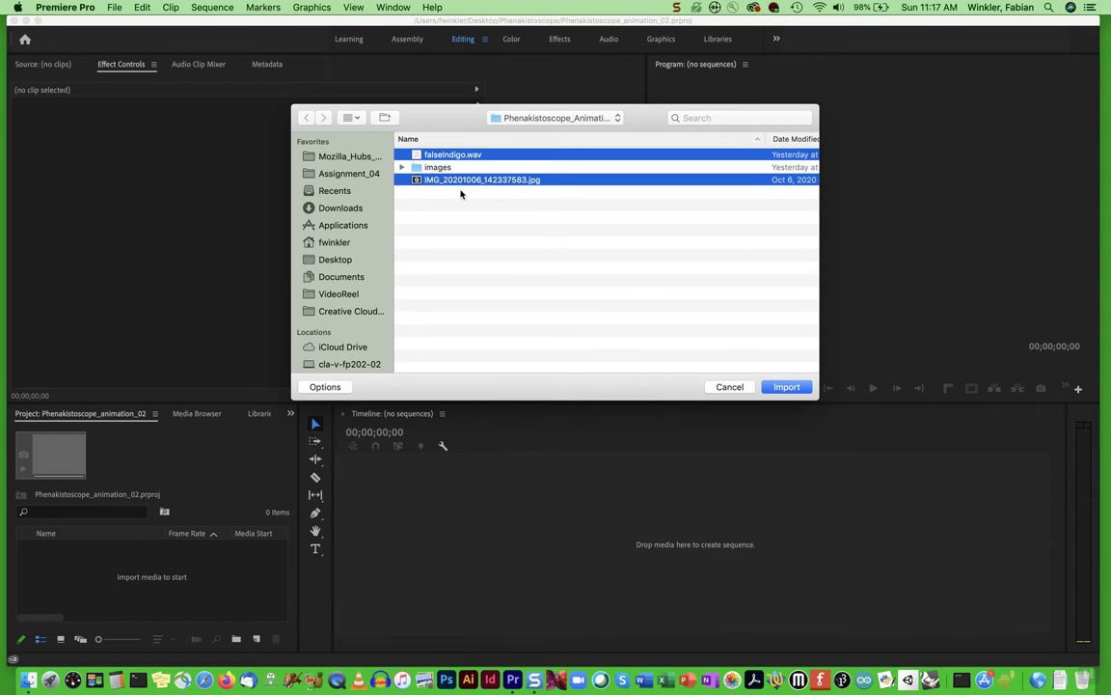
{"action": "left_click", "coordinate": [784, 387]}
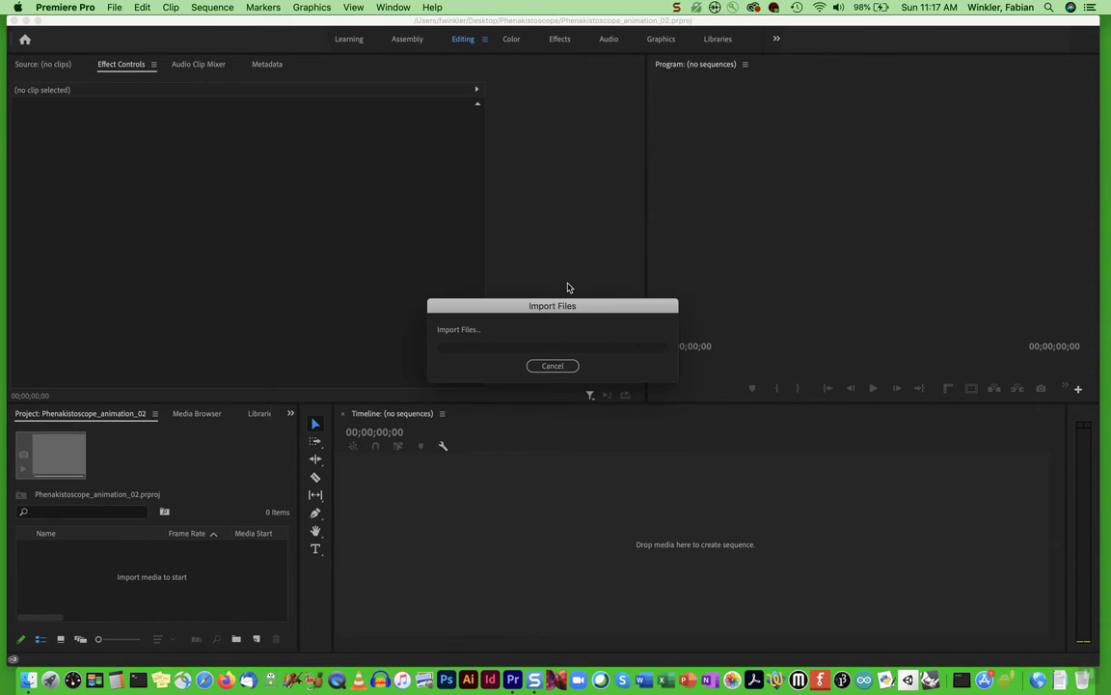
{"action": "left_click", "coordinate": [185, 594]}
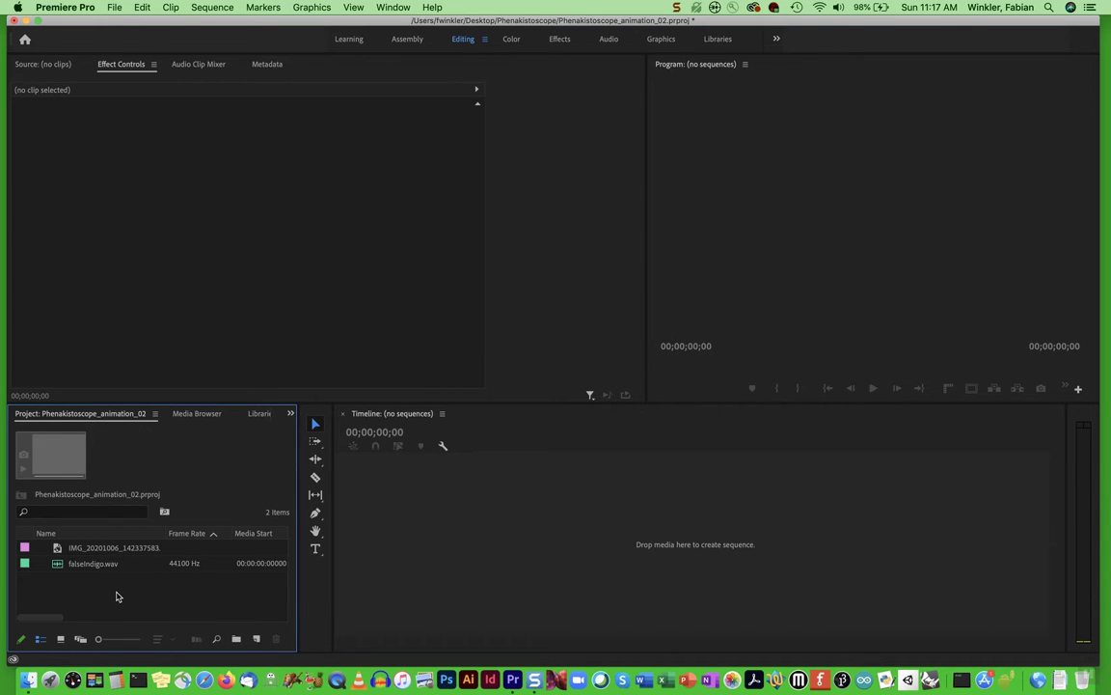
Create a 4032 x 3024, 29.97p sequence from the disk photo and test rulers and safe margins
{"action": "left_click", "coordinate": [102, 548]}
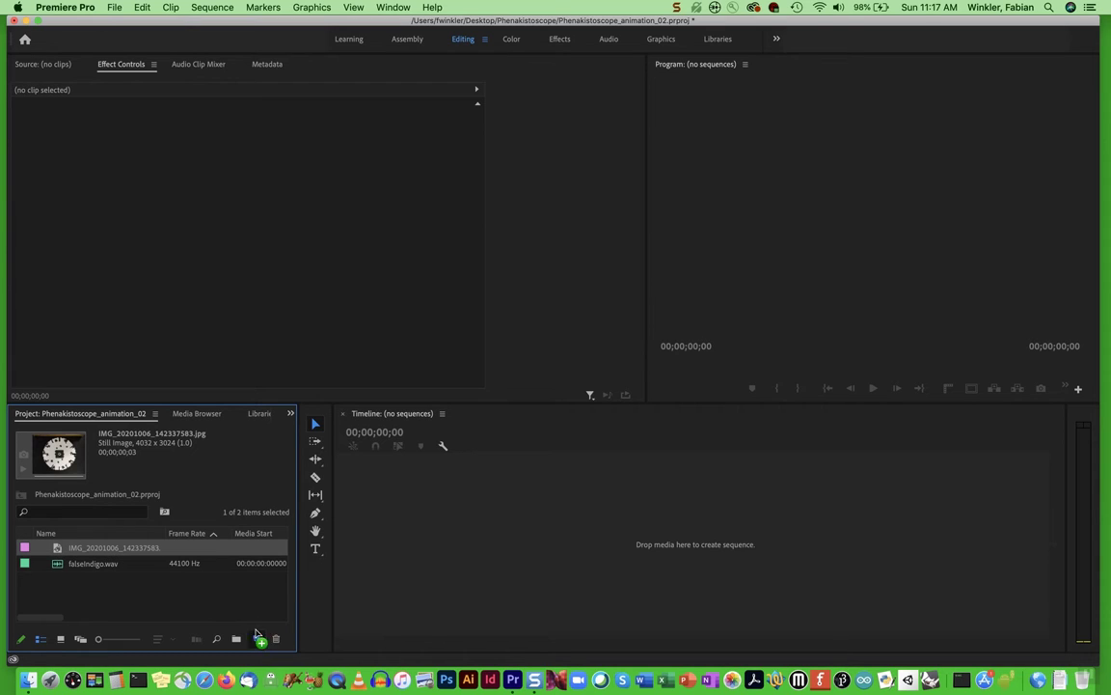
{"action": "left_click_drag", "start_coordinate": [258, 640], "coordinate": [257, 643]}
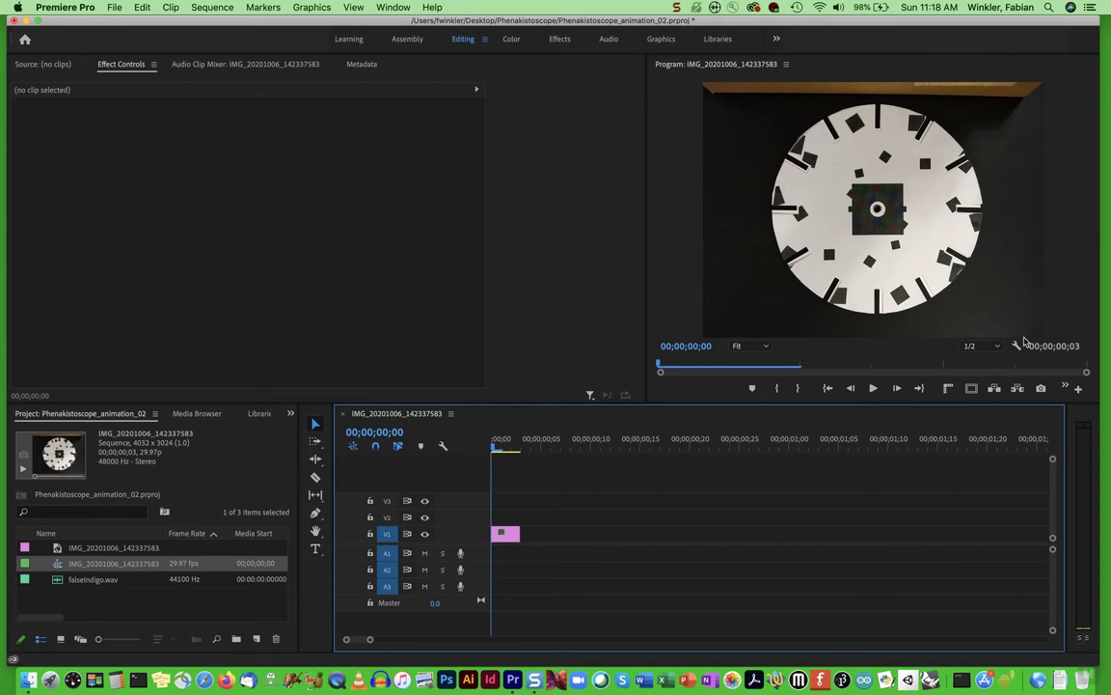
{"action": "left_click", "coordinate": [661, 301]}
{"action": "key", "text": "super+shift+r"}
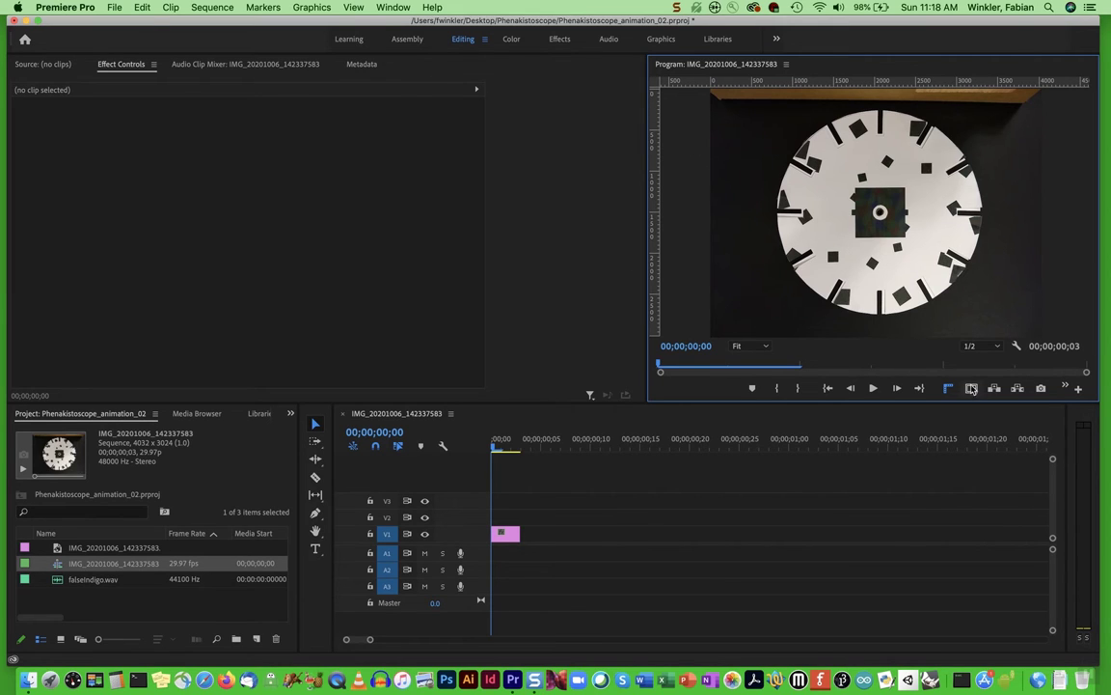
{"action": "left_click", "coordinate": [971, 387]}
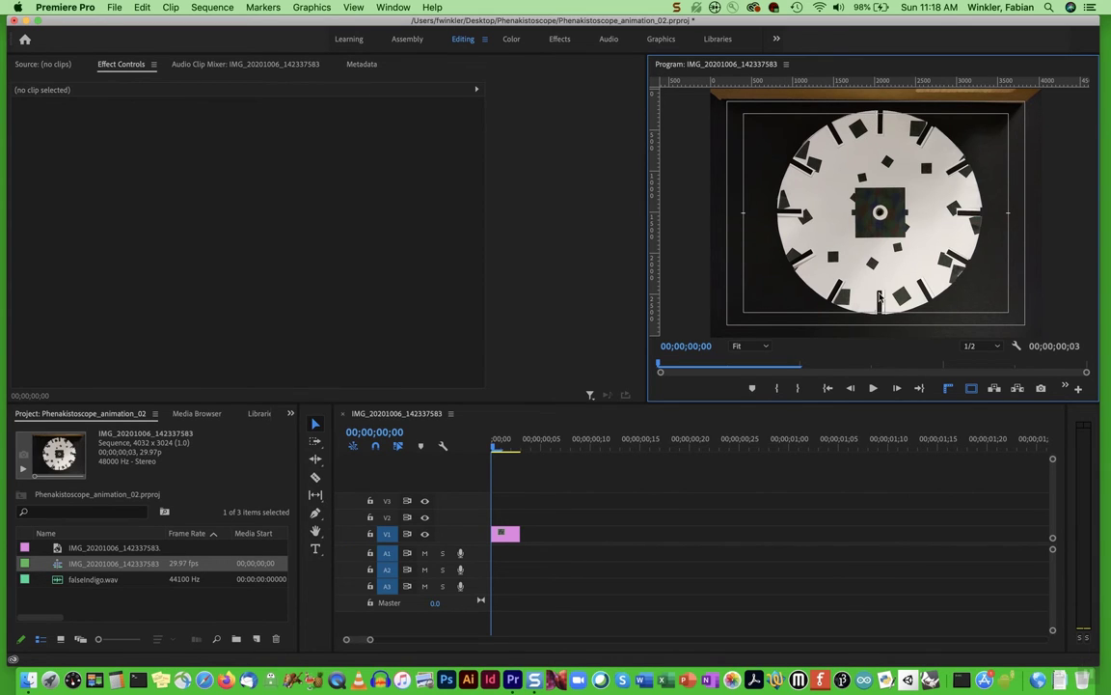
{"action": "left_click", "coordinate": [969, 390]}
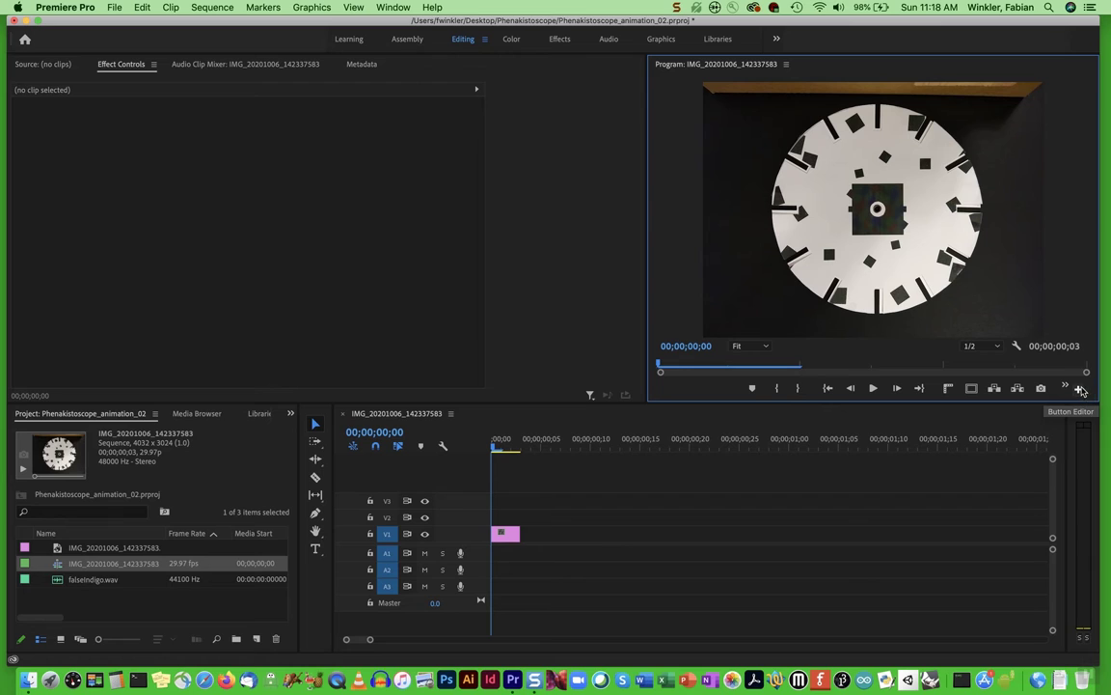
Add a Show Rulers button to the Program monitor's button bar and turn the rulers on
{"action": "left_click", "coordinate": [1078, 388]}
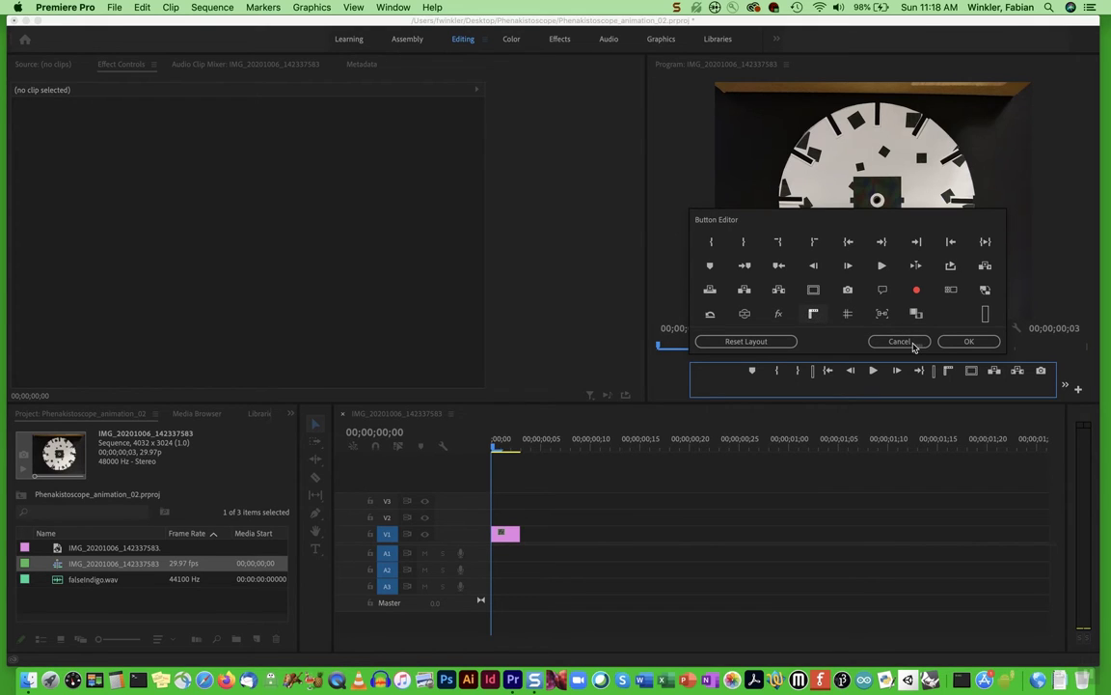
{"action": "left_click_drag", "start_coordinate": [820, 314], "coordinate": [946, 373]}
{"action": "left_click", "coordinate": [970, 342]}
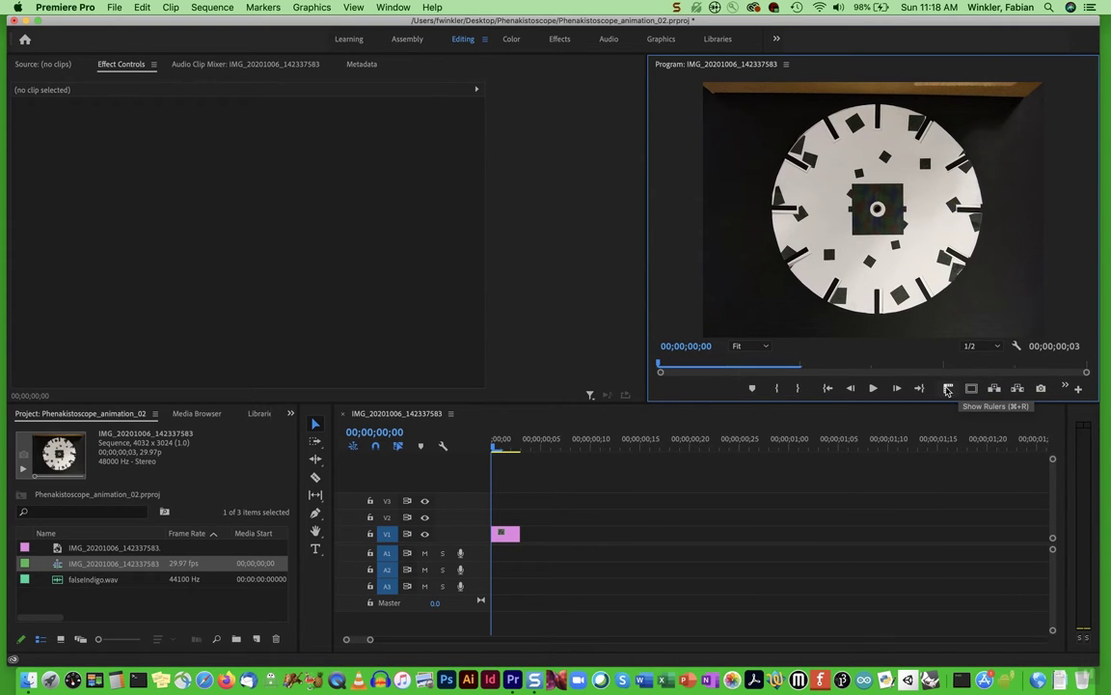
{"action": "left_click", "coordinate": [948, 388]}
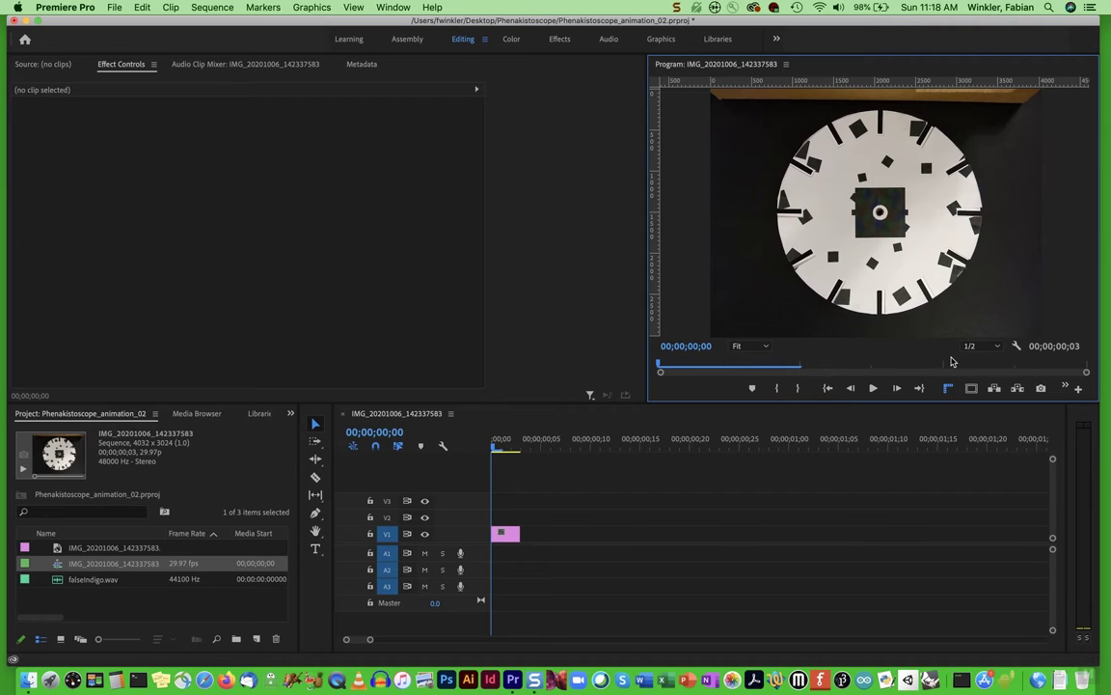
Show safe margins and place horizontal and vertical guides crossing at the disk's centre hole
{"action": "left_click", "coordinate": [972, 388]}
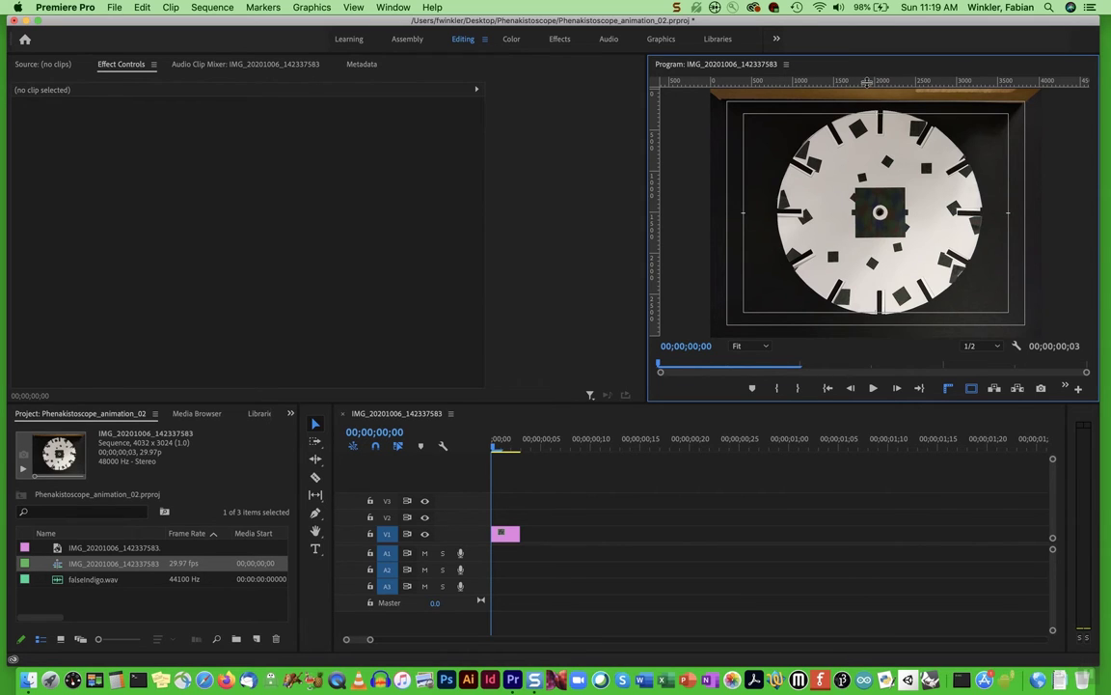
{"action": "left_click_drag", "start_coordinate": [867, 83], "coordinate": [861, 118]}
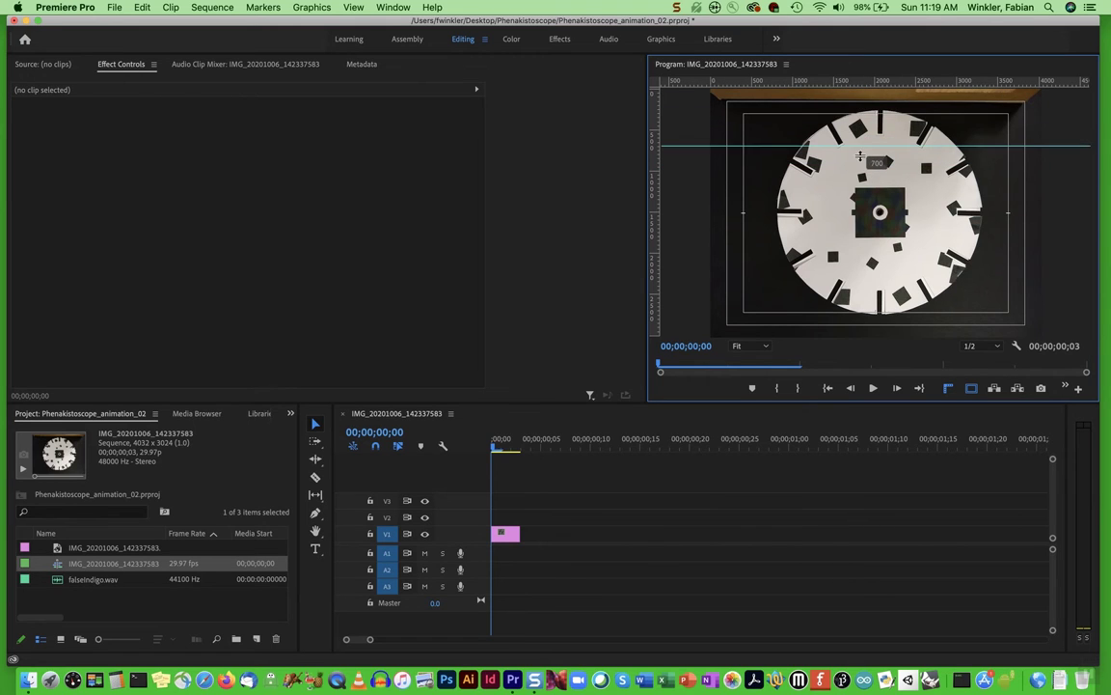
{"action": "left_click_drag", "start_coordinate": [860, 156], "coordinate": [853, 212]}
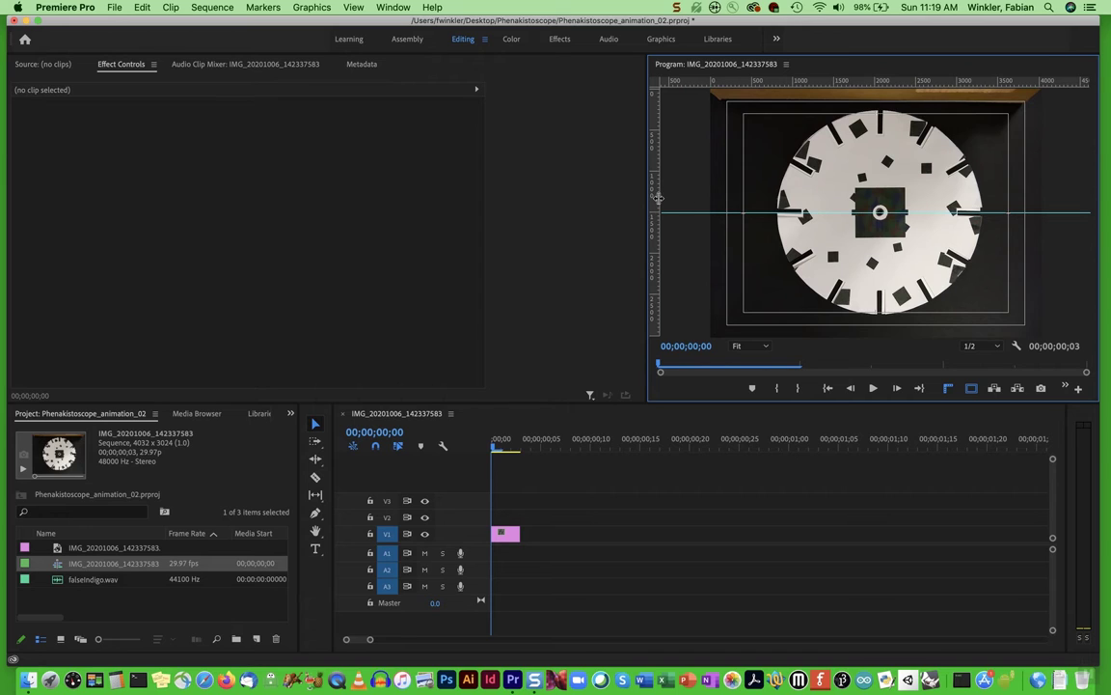
{"action": "left_click_drag", "start_coordinate": [655, 197], "coordinate": [876, 199]}
Set the V1 disk clip's Motion anchor point to 2064.0, 1501.0 in Effect Controls
{"action": "left_click", "coordinate": [503, 531]}
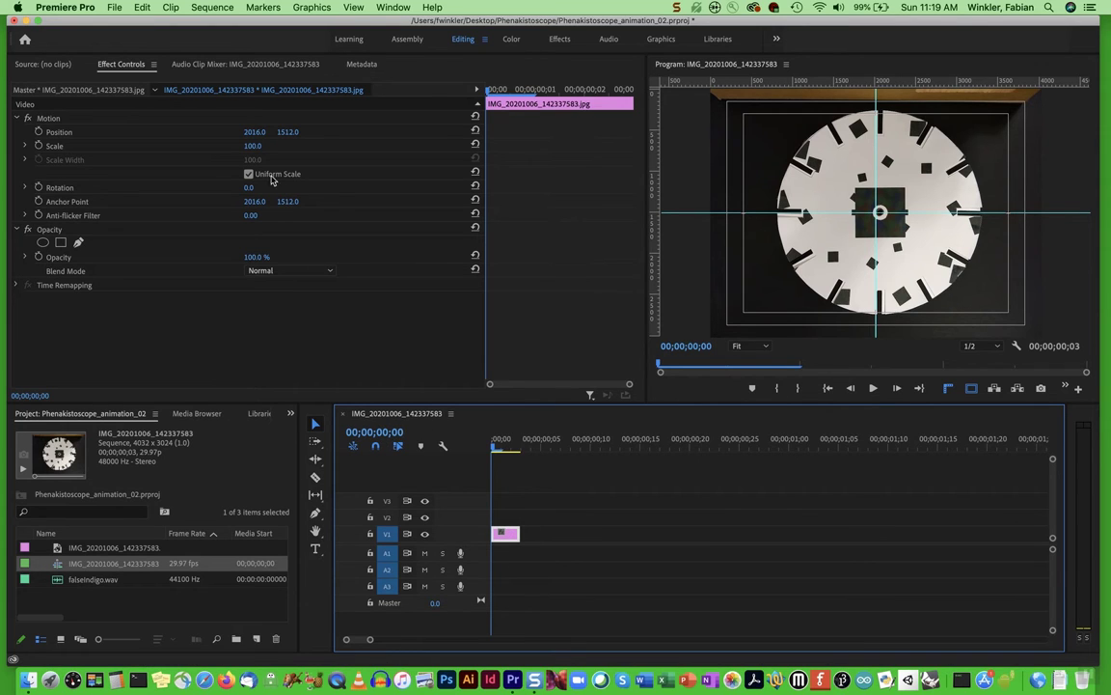
{"action": "left_click", "coordinate": [126, 65]}
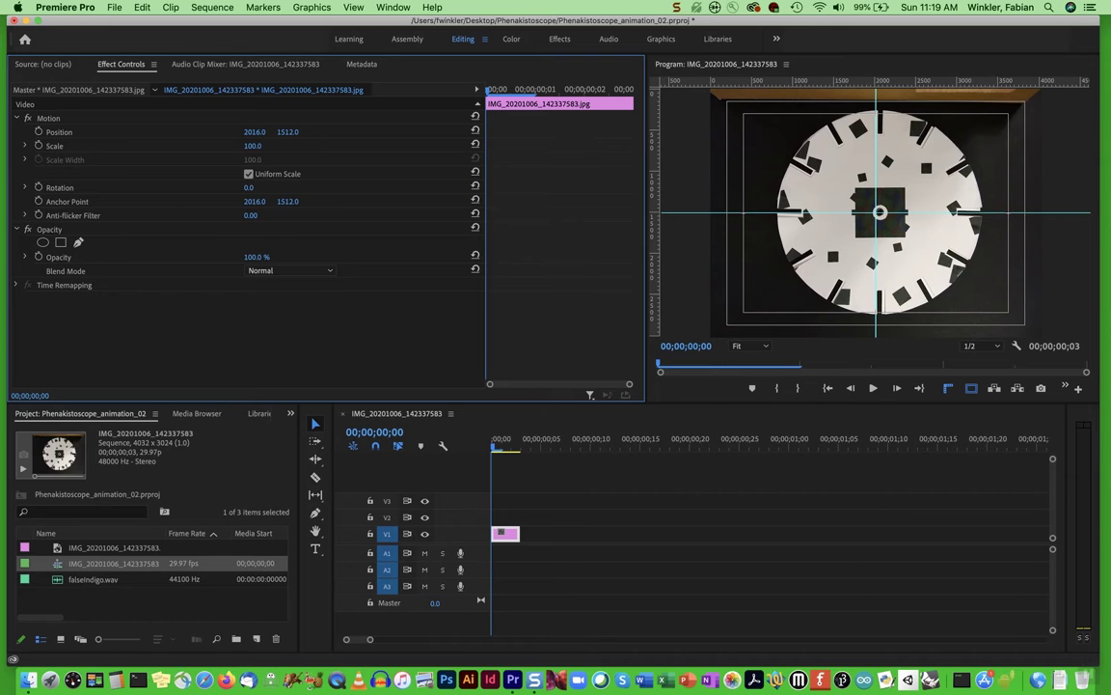
{"action": "left_click_drag", "start_coordinate": [254, 201], "coordinate": [278, 200]}
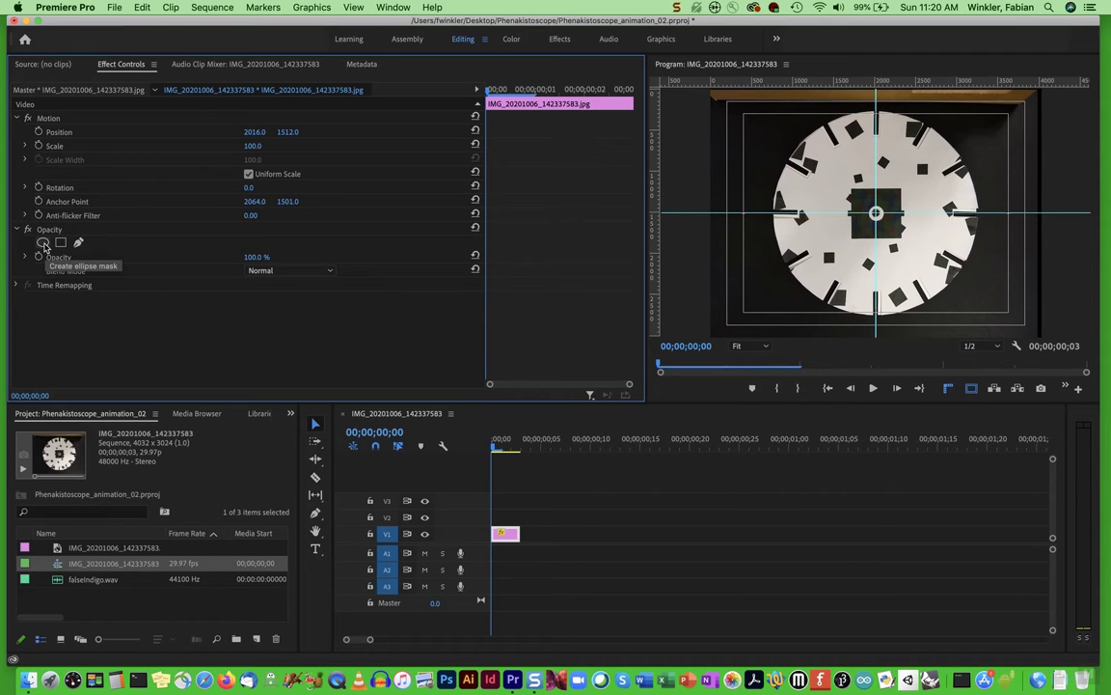
Add an elliptical opacity mask and drag its left, top and bottom vertices to circle the disk
{"action": "left_click", "coordinate": [44, 244]}
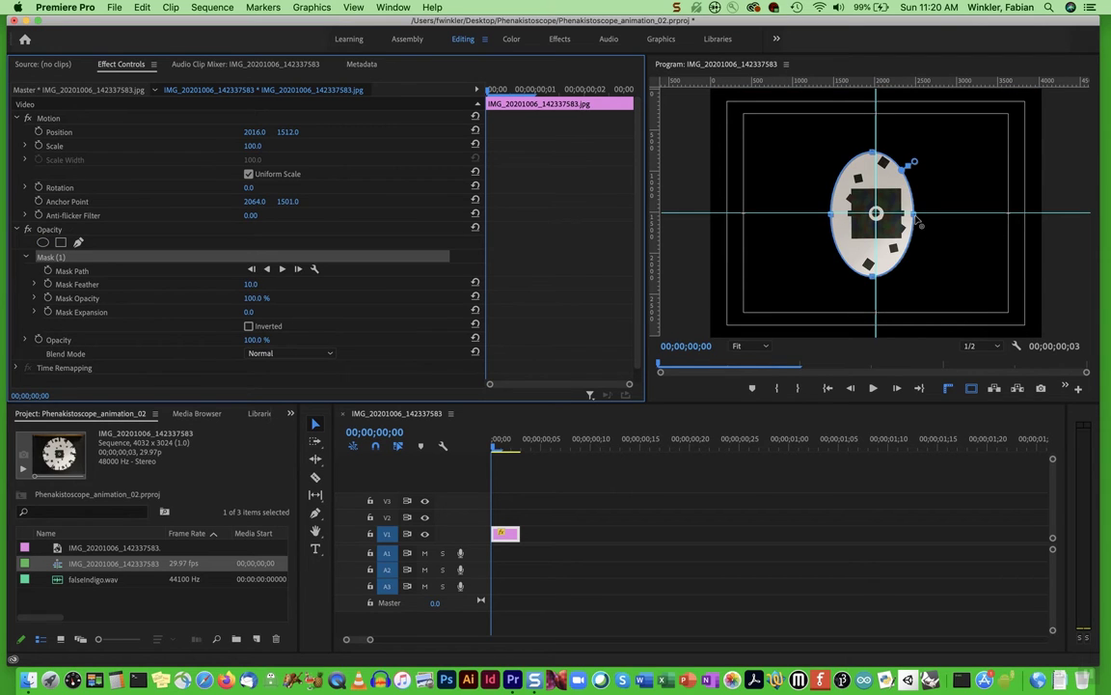
{"action": "left_click_drag", "start_coordinate": [917, 221], "coordinate": [983, 224]}
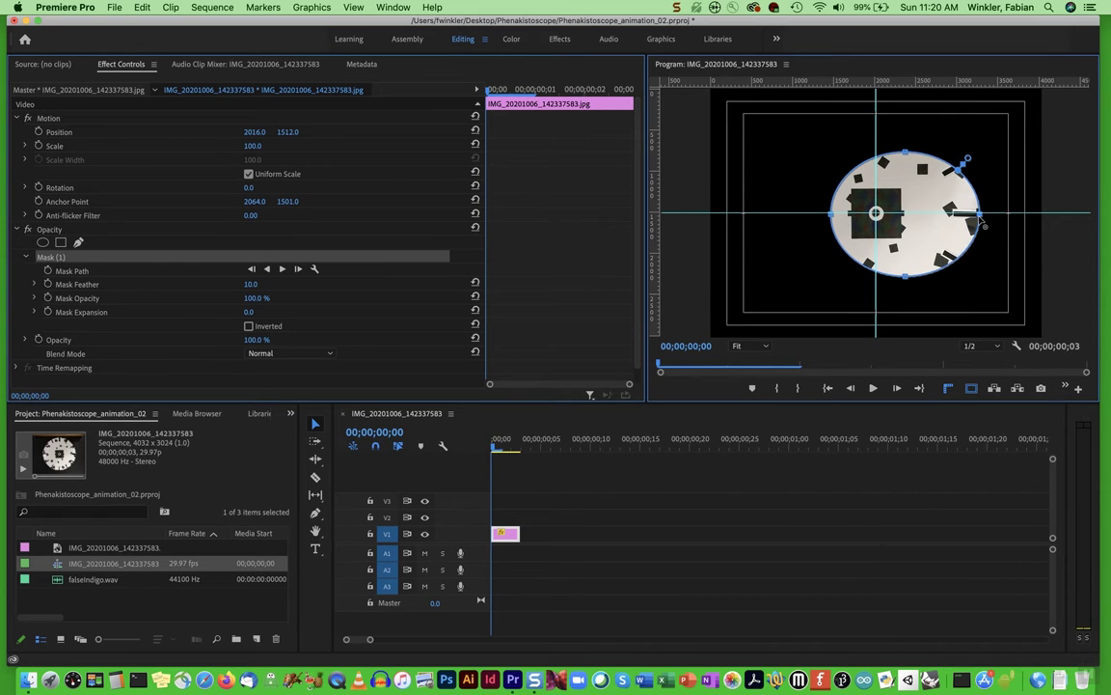
{"action": "left_click_drag", "start_coordinate": [831, 216], "coordinate": [775, 223]}
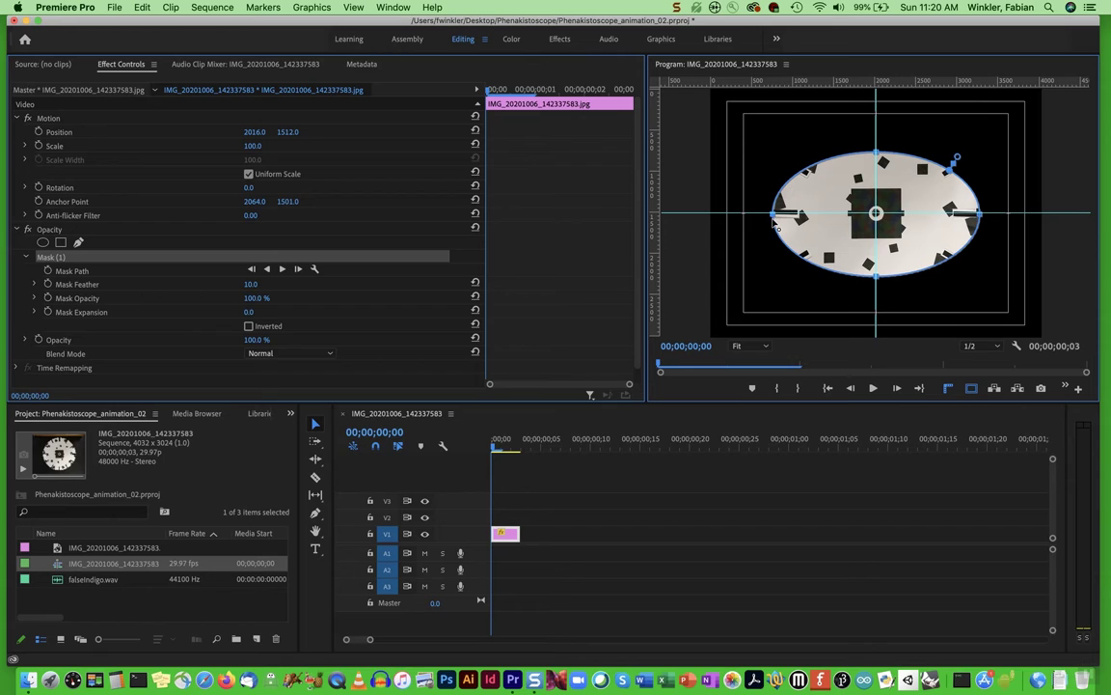
{"action": "left_click_drag", "start_coordinate": [880, 157], "coordinate": [884, 122]}
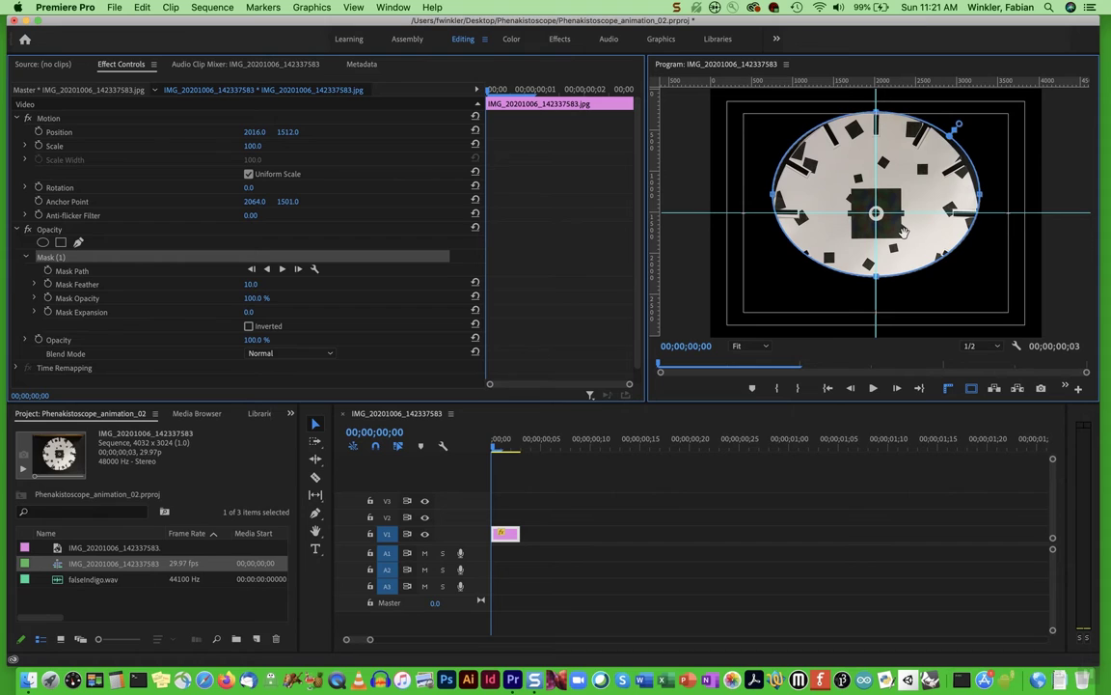
{"action": "left_click_drag", "start_coordinate": [880, 281], "coordinate": [882, 317]}
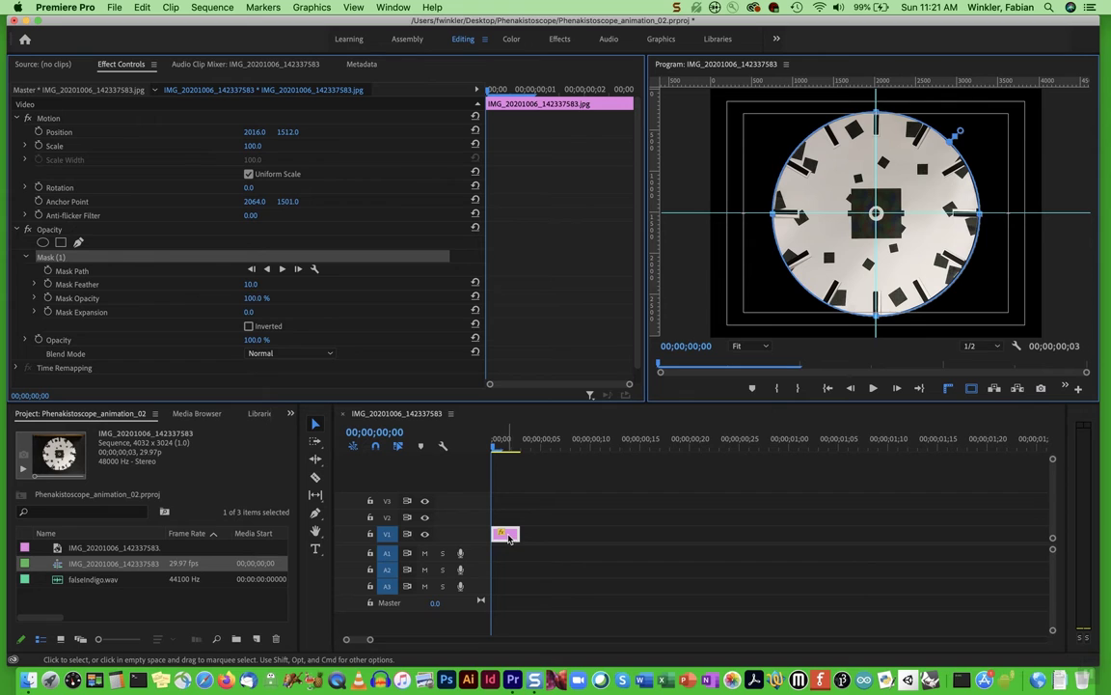
Trim the disk image clip on V1 to exactly 12 frames
{"action": "left_click_drag", "start_coordinate": [517, 533], "coordinate": [608, 532]}
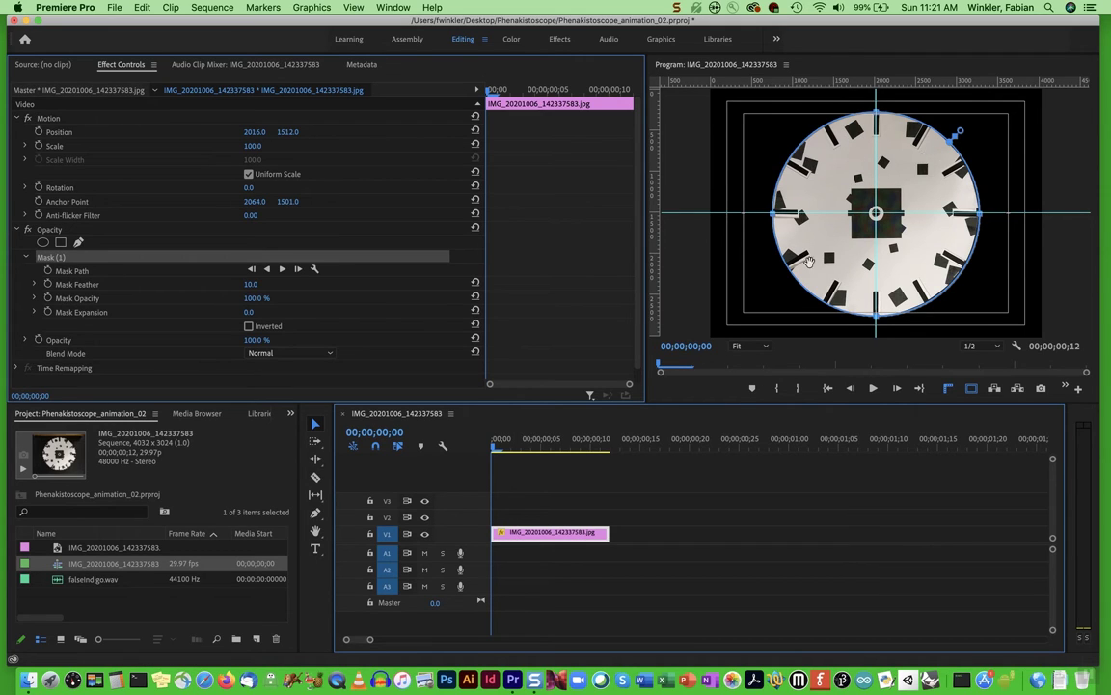
{"action": "mouse_move", "coordinate": [604, 532]}
{"action": "left_mouse_down"}
{"action": "mouse_move", "coordinate": [579, 532]}
{"action": "mouse_move", "coordinate": [606, 532]}
{"action": "left_mouse_up"}
Set a 0.0° Rotation keyframe at the clip's first frame
{"action": "key", "text": "Right"}
{"action": "key", "text": "Left"}
{"action": "left_click", "coordinate": [38, 187]}
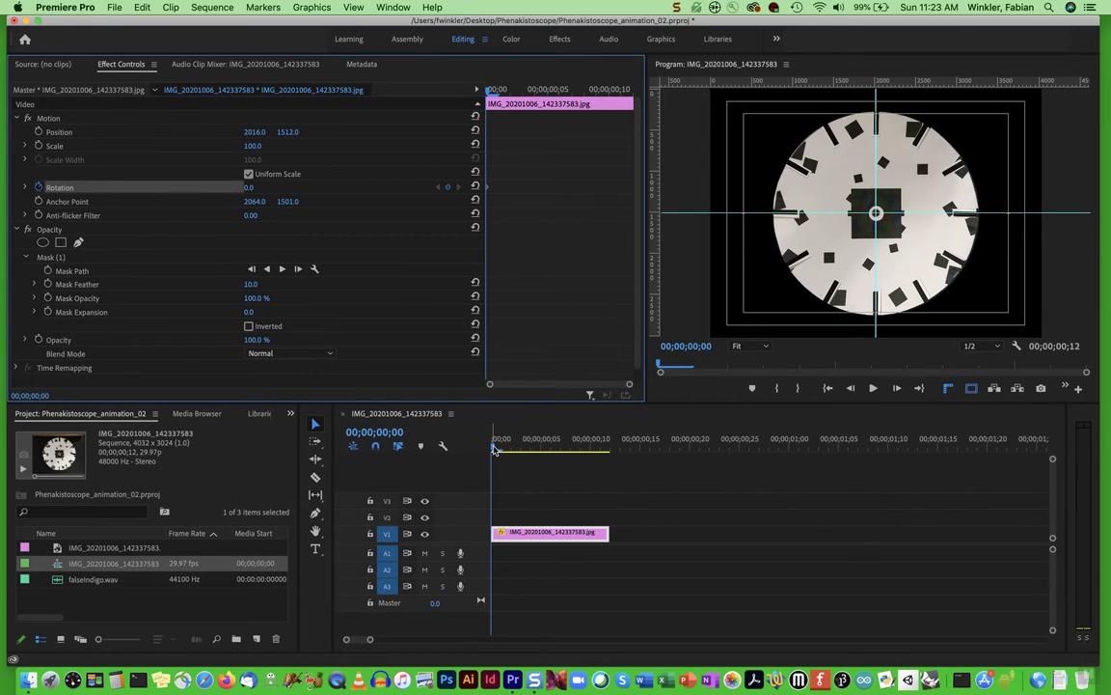
Add a -360° Rotation keyframe at 00;00;00;12, the clip's last frame
{"action": "left_click_drag", "start_coordinate": [495, 448], "coordinate": [611, 450]}
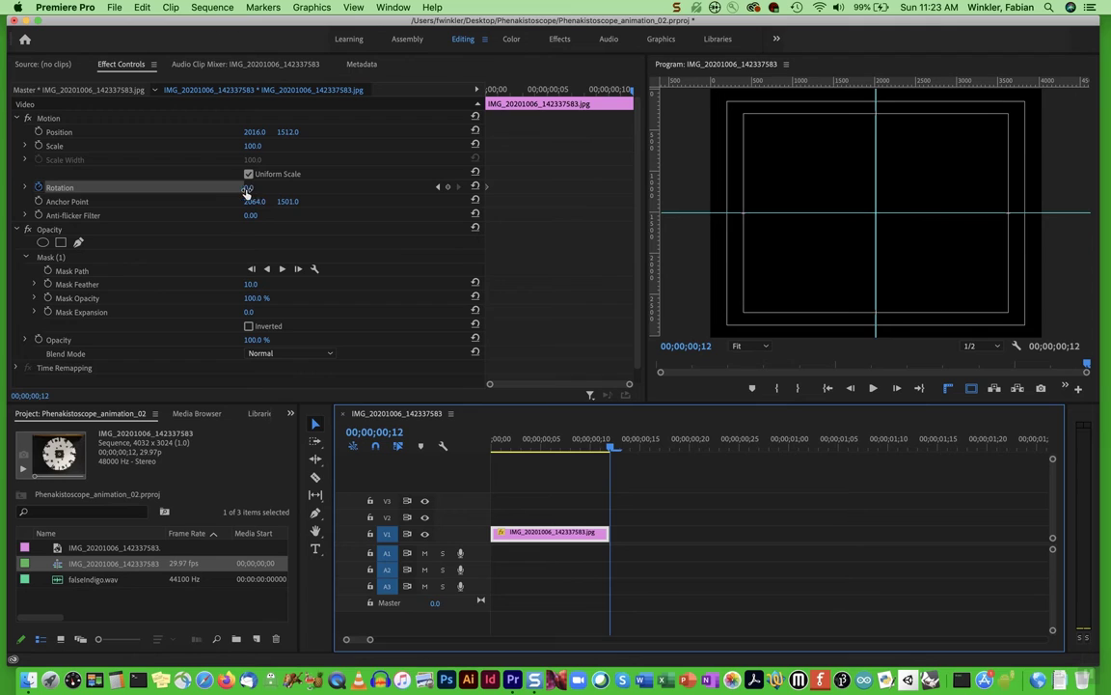
{"action": "left_click", "coordinate": [256, 185]}
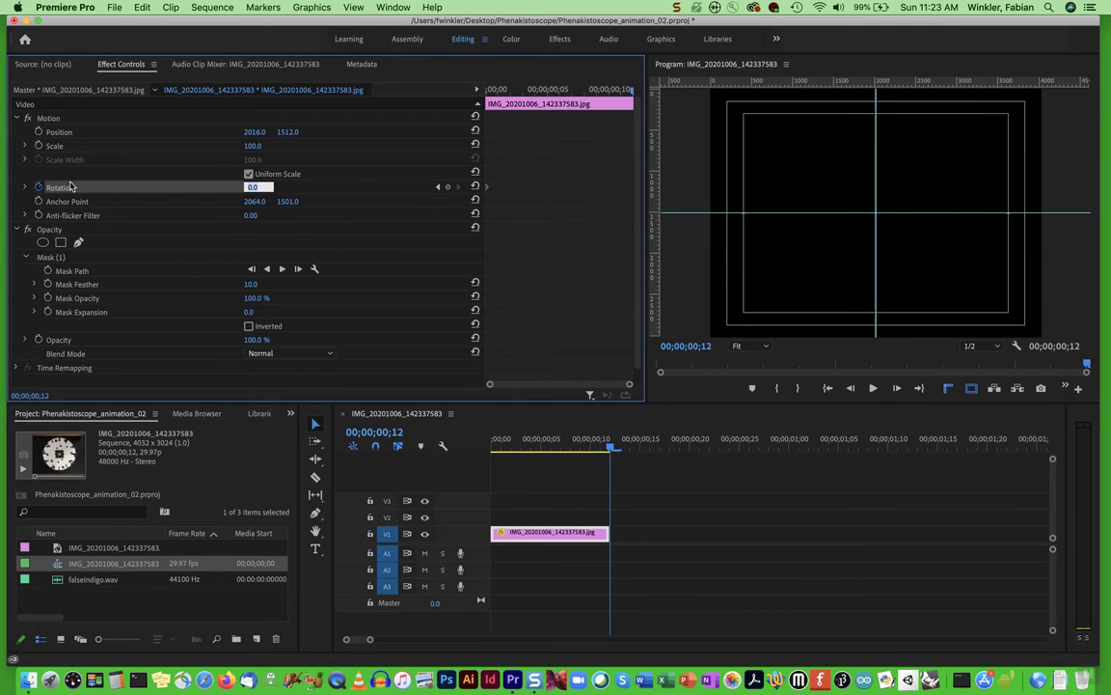
{"action": "type", "text": "-360"}
{"action": "key", "text": "Return"}
{"action": "left_click_drag", "start_coordinate": [611, 450], "coordinate": [490, 452]}
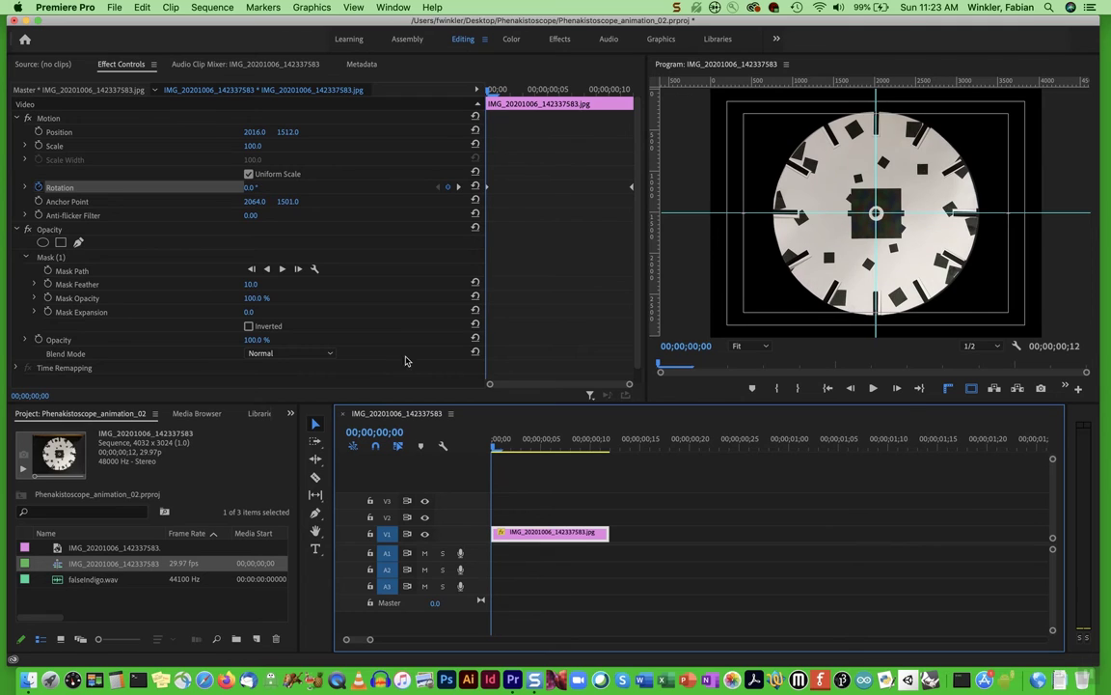
{"action": "left_click", "coordinate": [500, 449]}
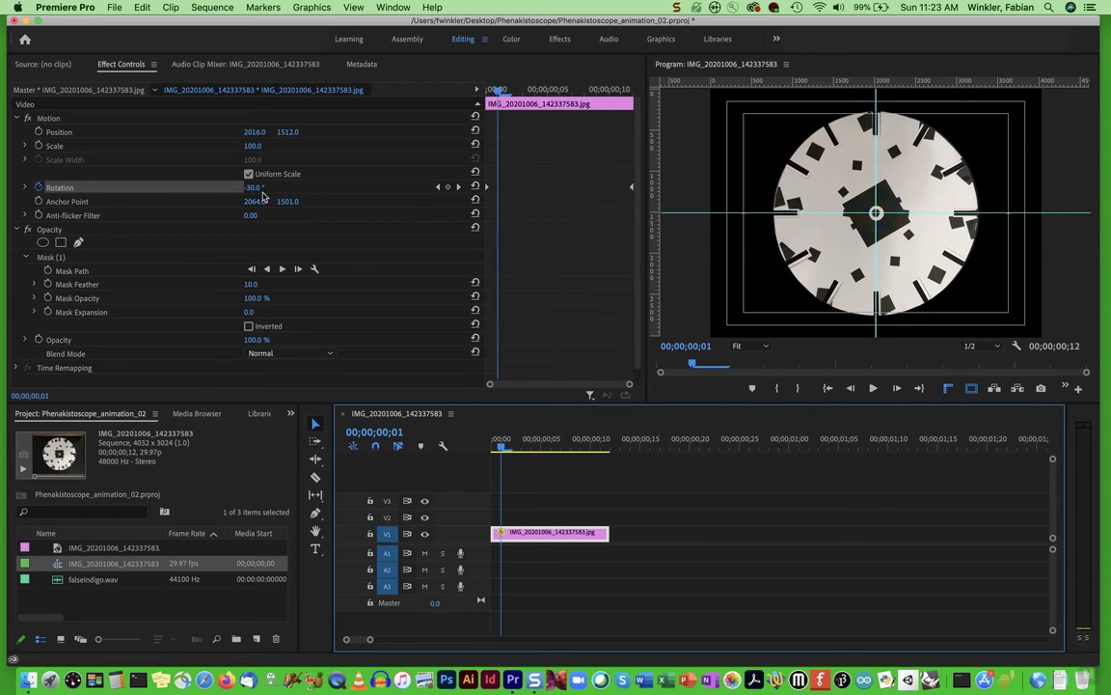
{"action": "key", "text": "Right"}
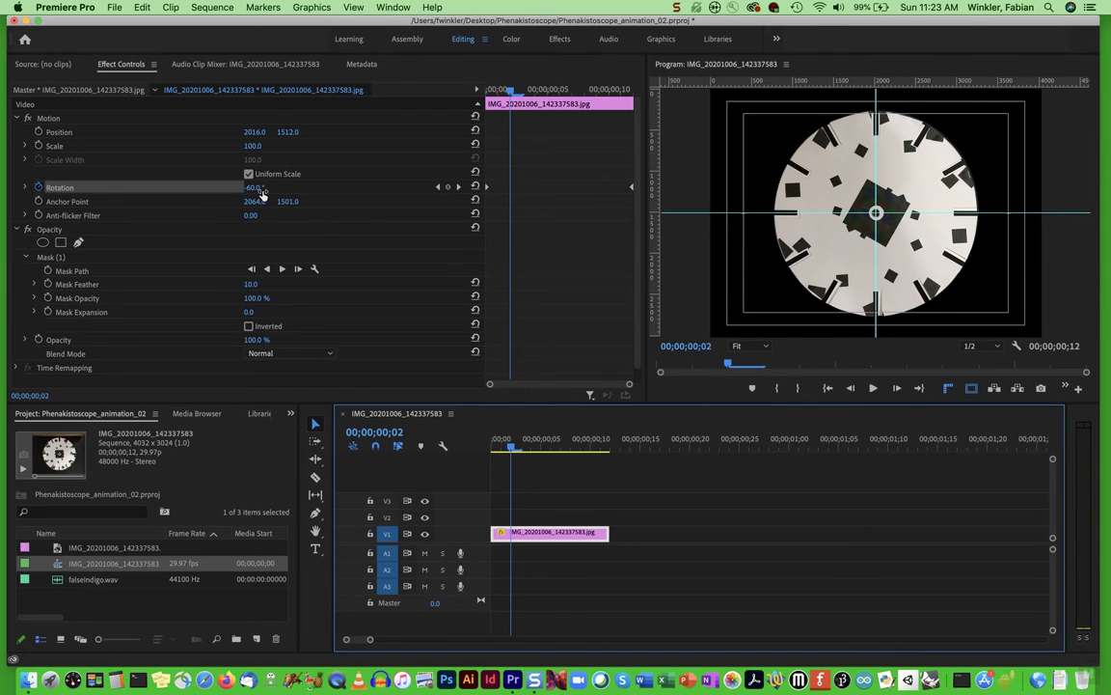
{"action": "key", "text": "Right"}
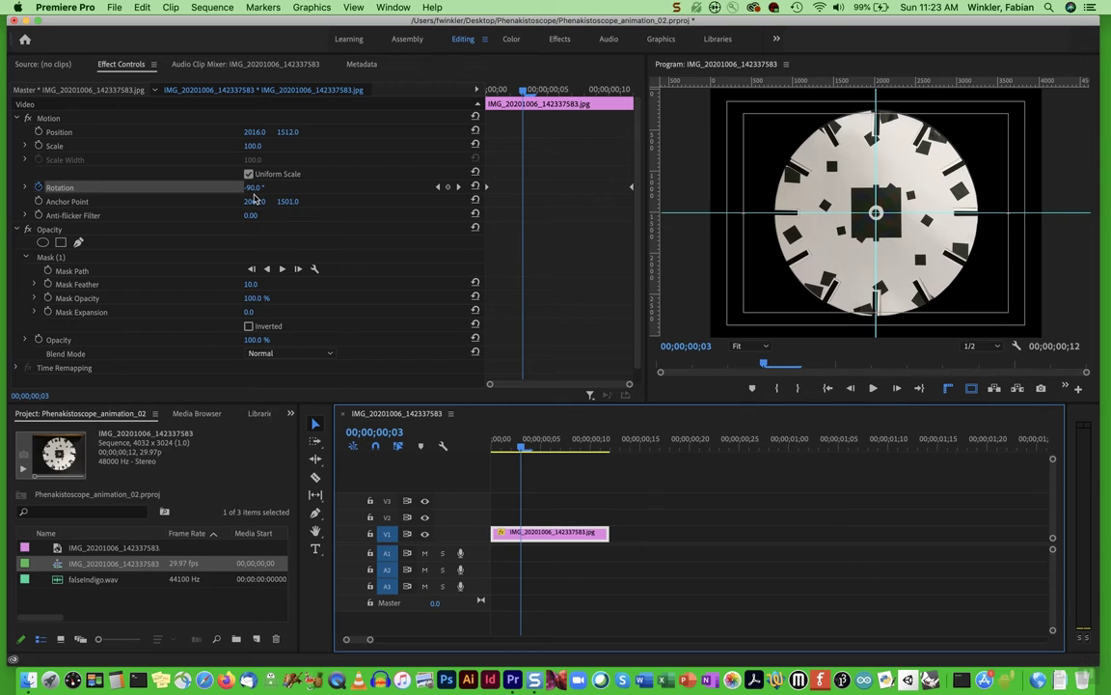
{"action": "key", "text": "Right"}
{"action": "key", "text": "Right"}
{"action": "key", "text": "Right"}
{"action": "key", "text": "Right"}
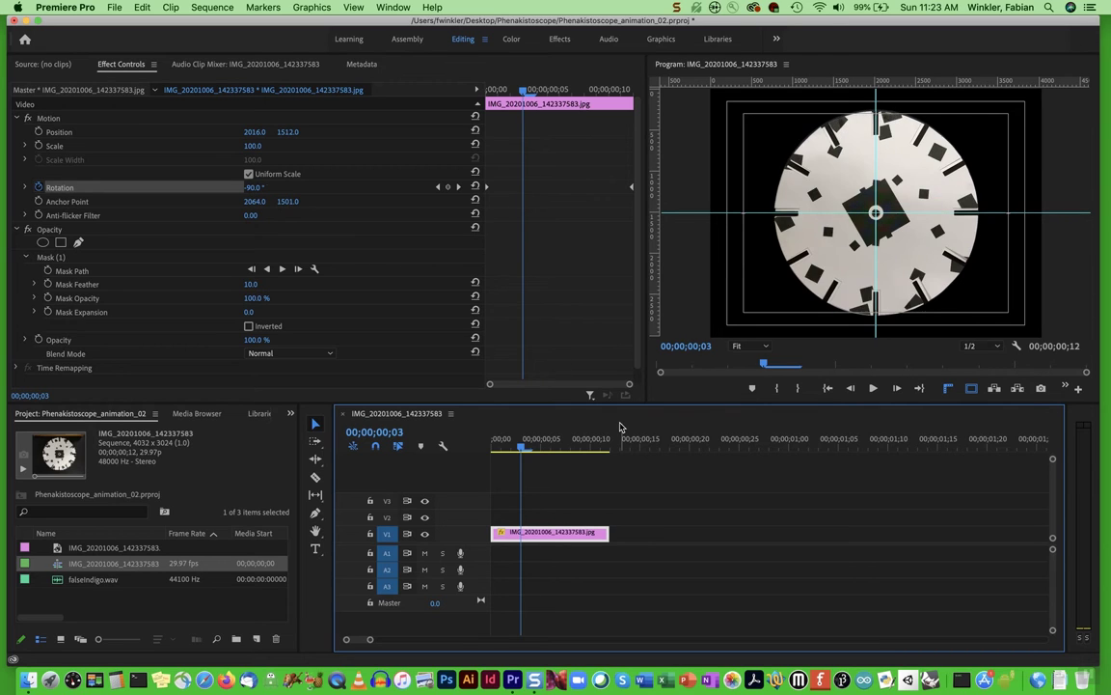
{"action": "key", "text": "Right"}
{"action": "key", "text": "Right"}
{"action": "key", "text": "Right"}
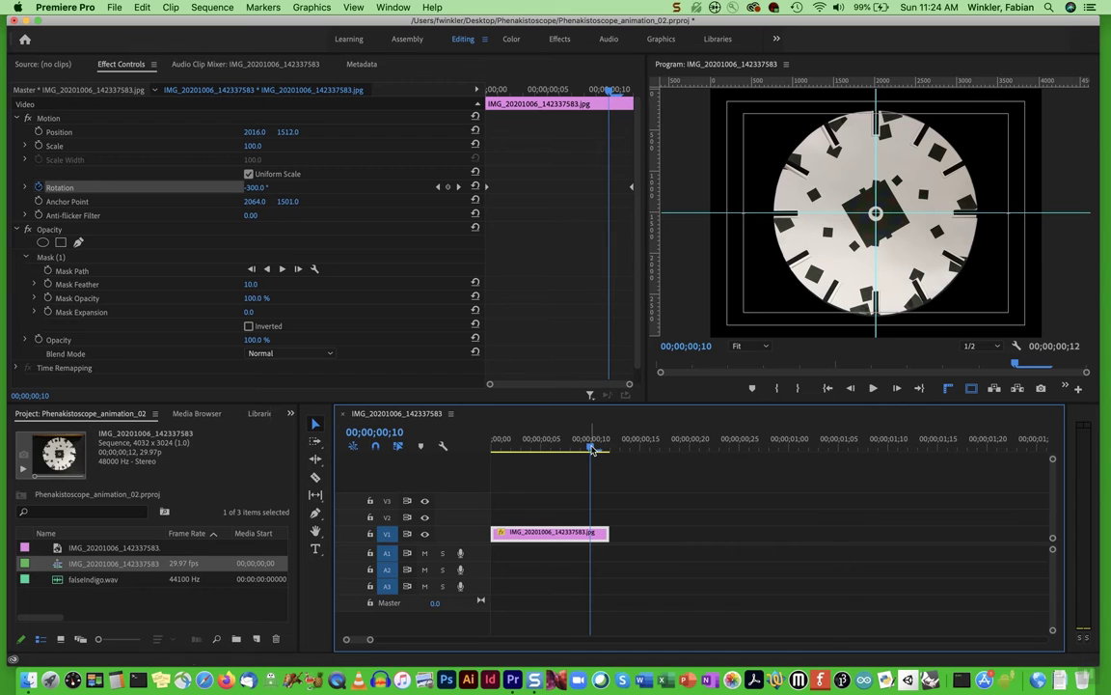
{"action": "left_click", "coordinate": [537, 445]}
{"action": "left_click_drag", "start_coordinate": [536, 444], "coordinate": [493, 448]}
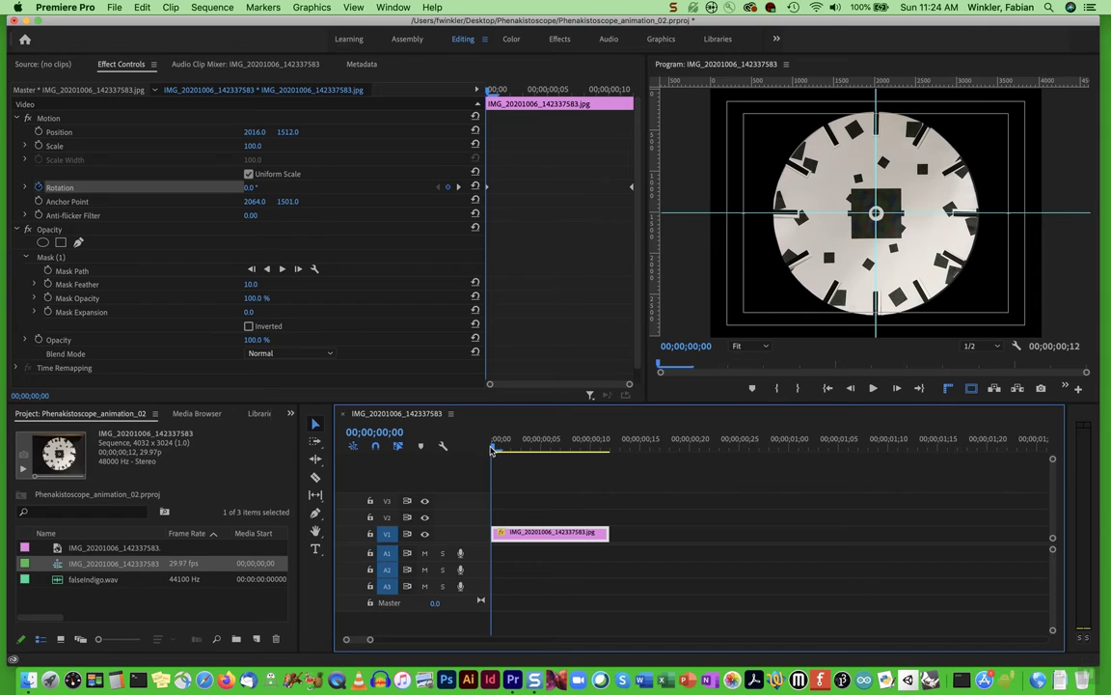
{"action": "left_click", "coordinate": [114, 7]}
Create Sequence 01 from the Digital SLR > 1080p > DSLR 1080p30 preset
{"action": "mouse_move", "coordinate": [155, 22]}
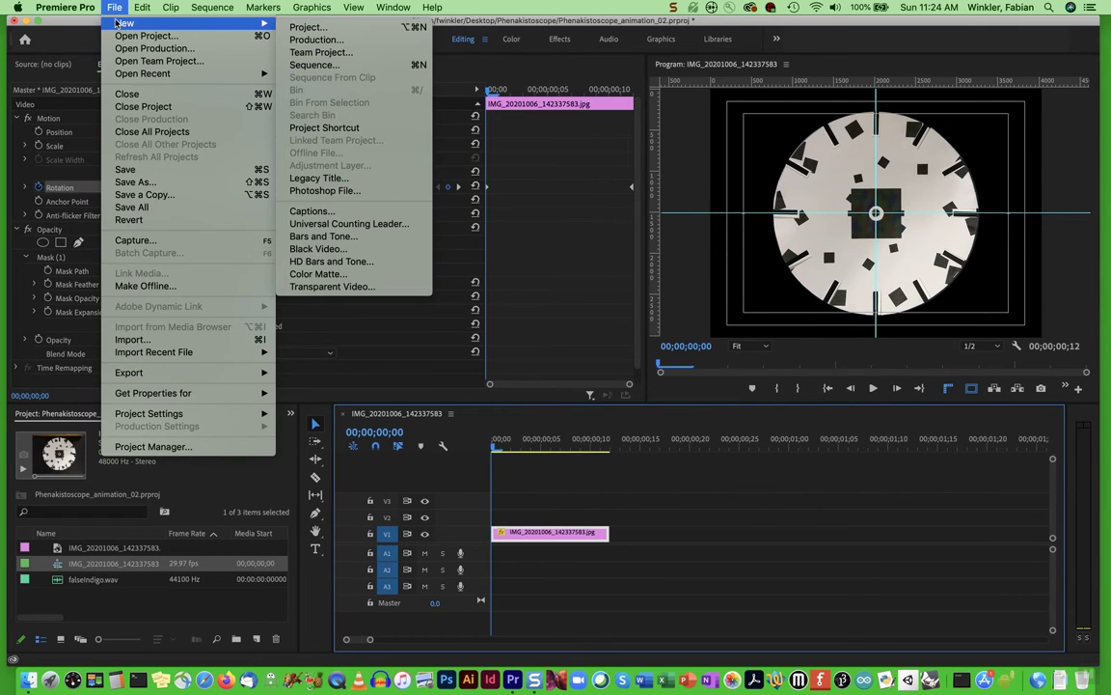
{"action": "left_click", "coordinate": [314, 65]}
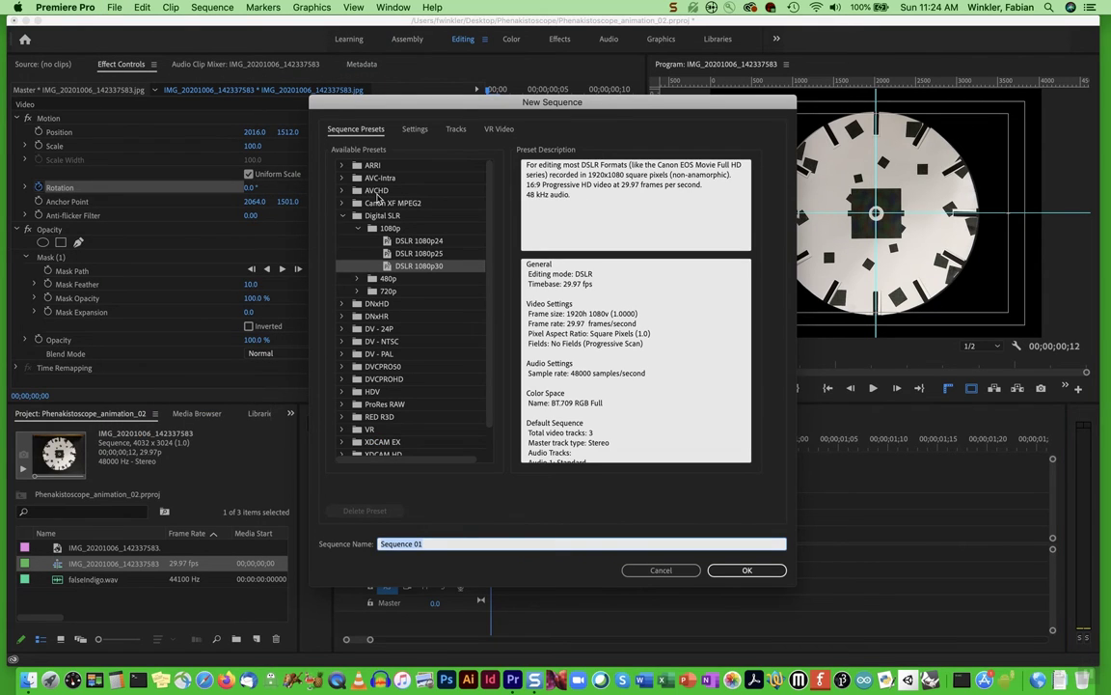
{"action": "double_click", "coordinate": [382, 216]}
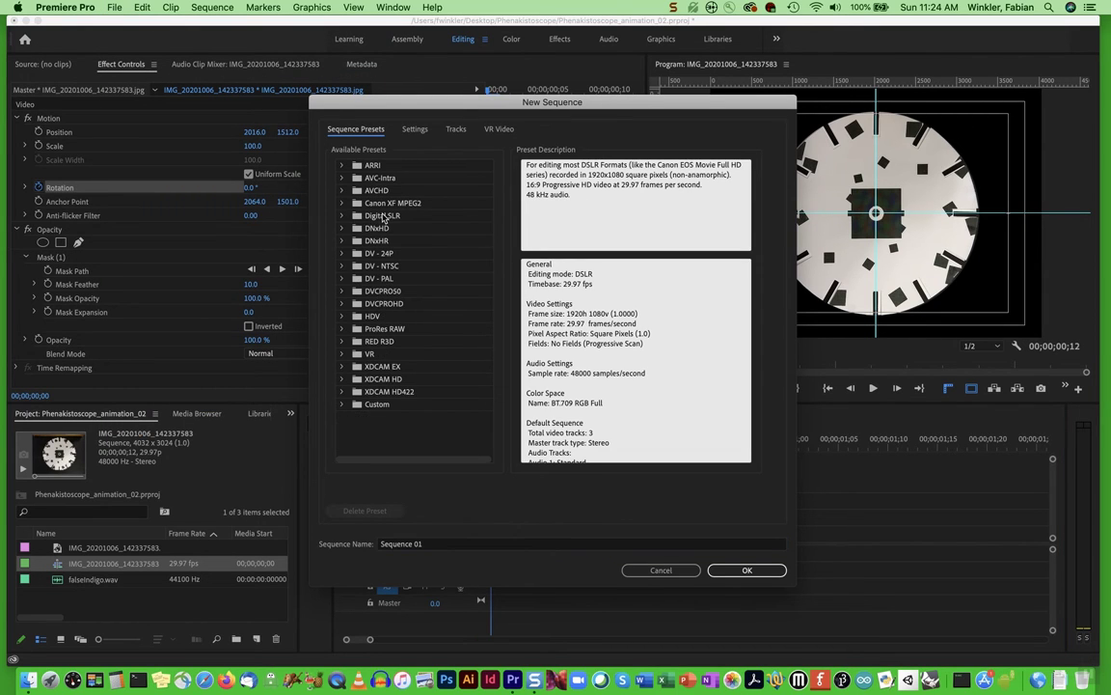
{"action": "double_click", "coordinate": [382, 216]}
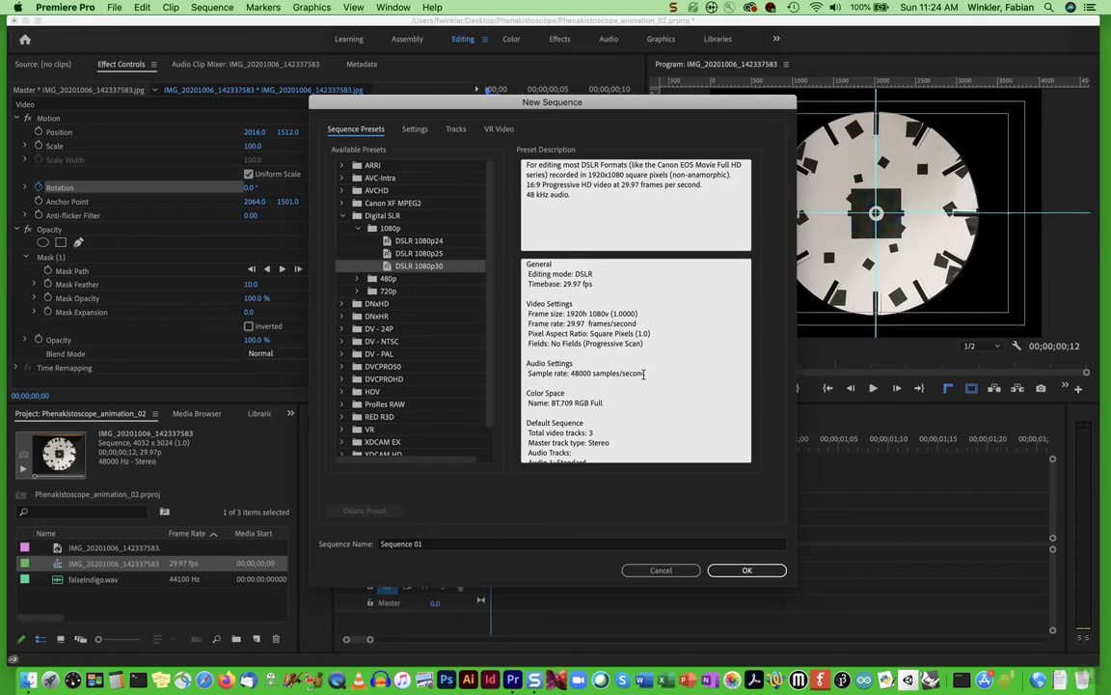
{"action": "left_click", "coordinate": [743, 569]}
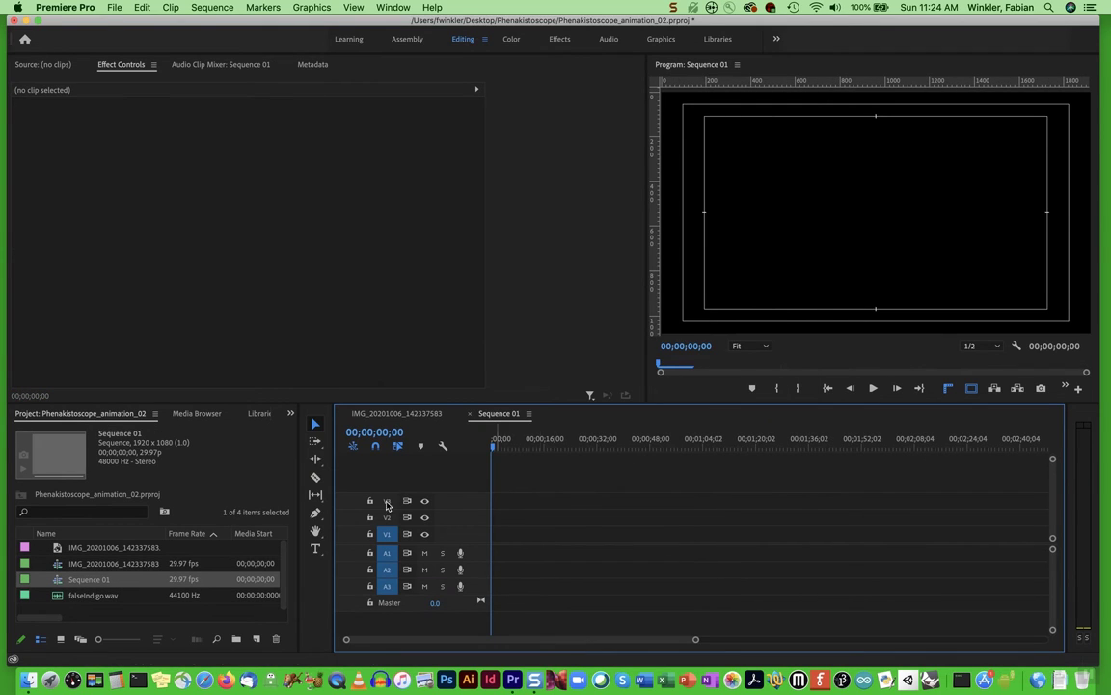
{"action": "left_click", "coordinate": [90, 567]}
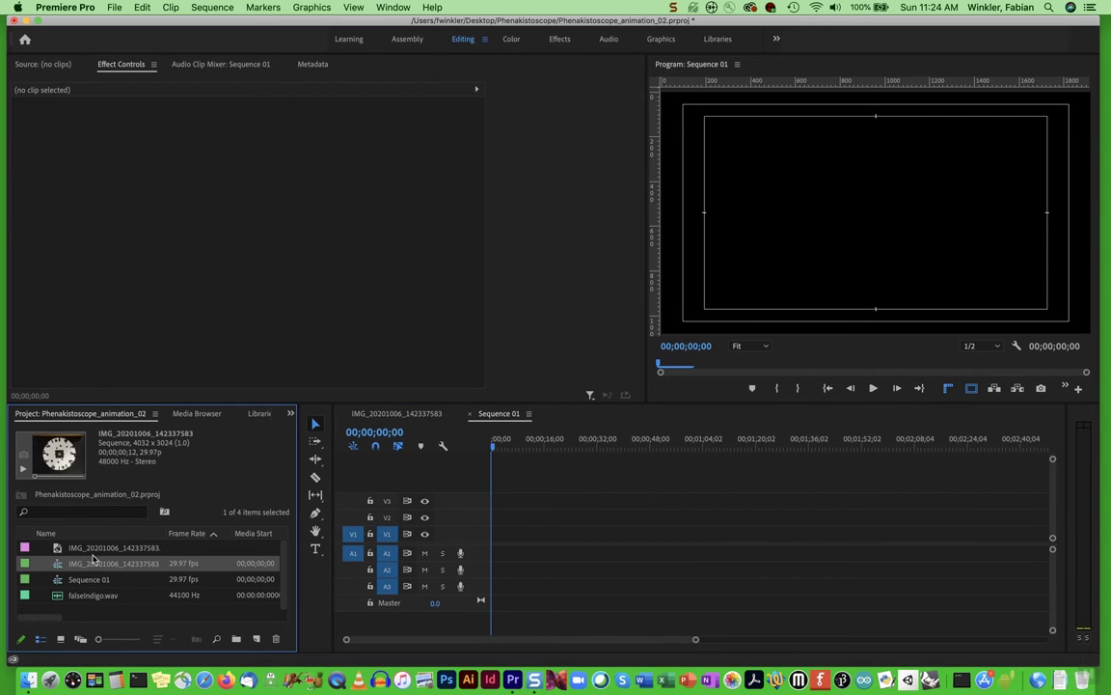
Rename the disk image sequence to original_sequence and Sequence 01 to final_sequence
{"action": "left_click", "coordinate": [88, 564]}
{"action": "type", "text": "original_s"}
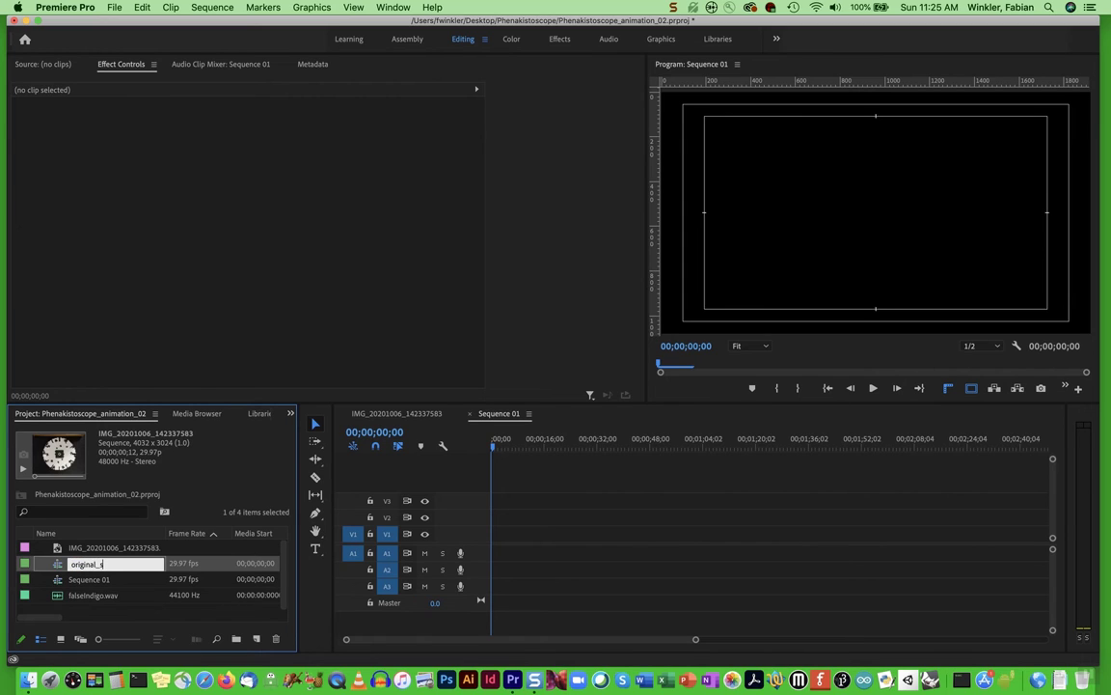
{"action": "type", "text": "equence"}
{"action": "left_click", "coordinate": [86, 582]}
{"action": "left_click", "coordinate": [85, 582]}
{"action": "type", "text": "f"}
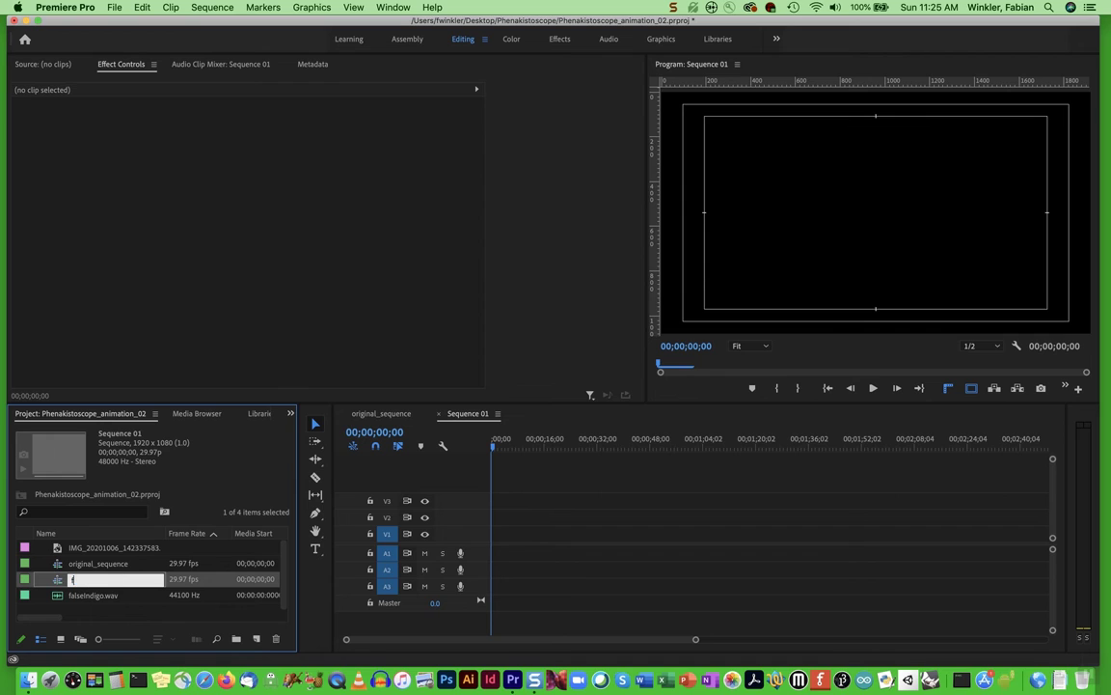
{"action": "type", "text": "inal_sequence"}
{"action": "left_click", "coordinate": [102, 563]}
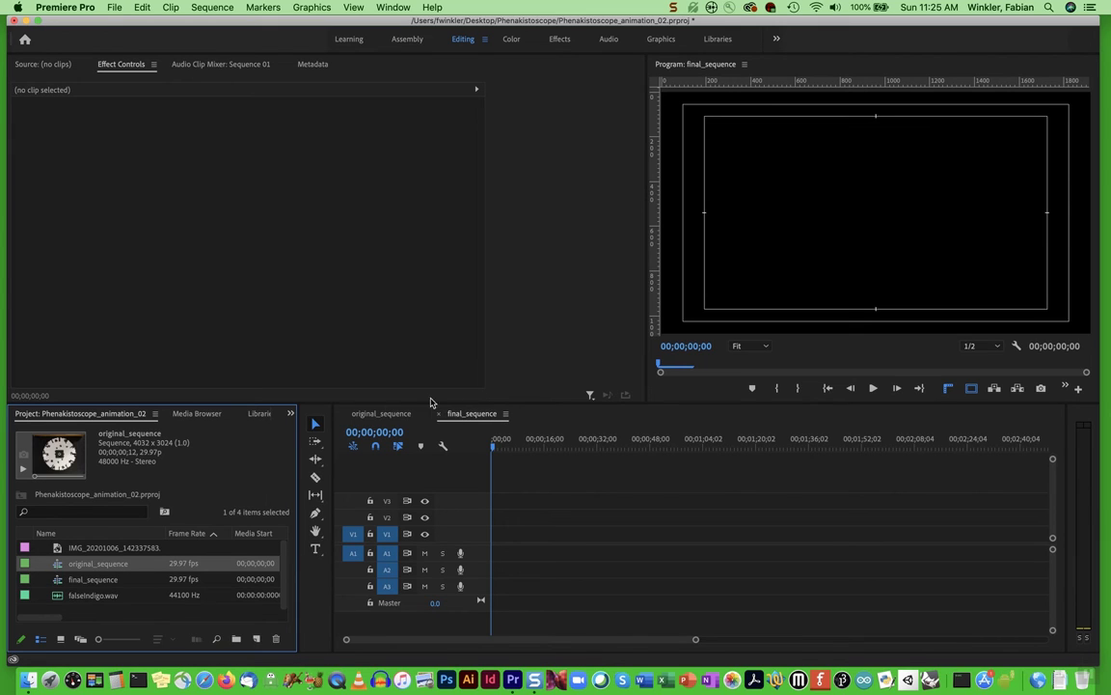
{"action": "left_click", "coordinate": [485, 417]}
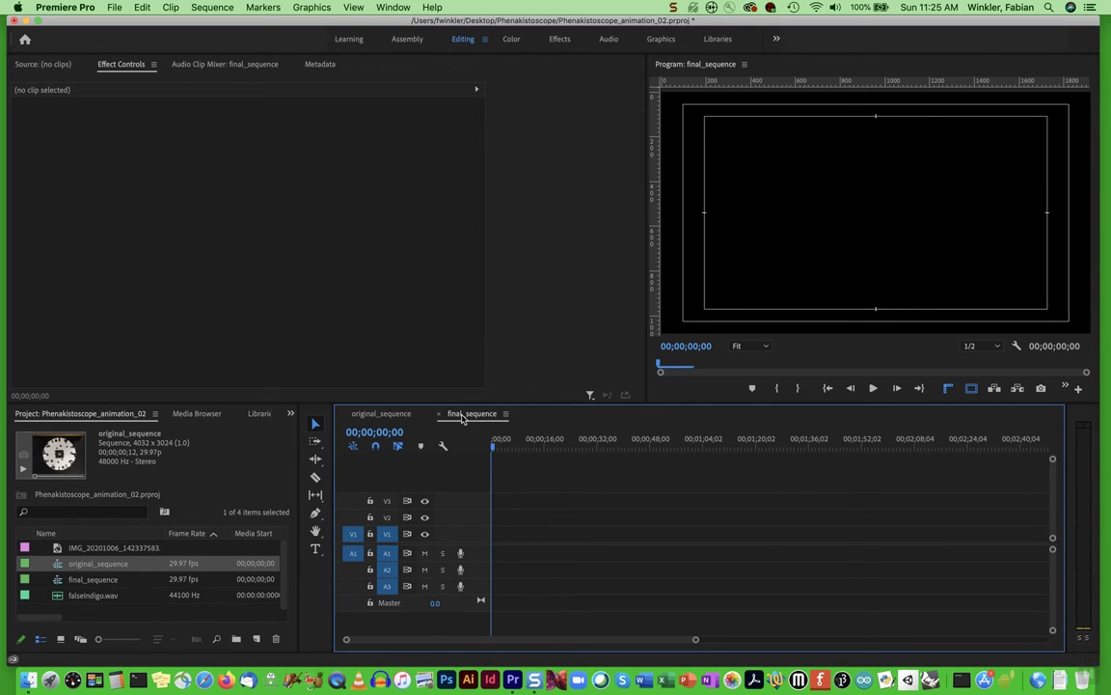
Place original_sequence into the final_sequence timeline and zoom in slightly
{"action": "left_click", "coordinate": [106, 580]}
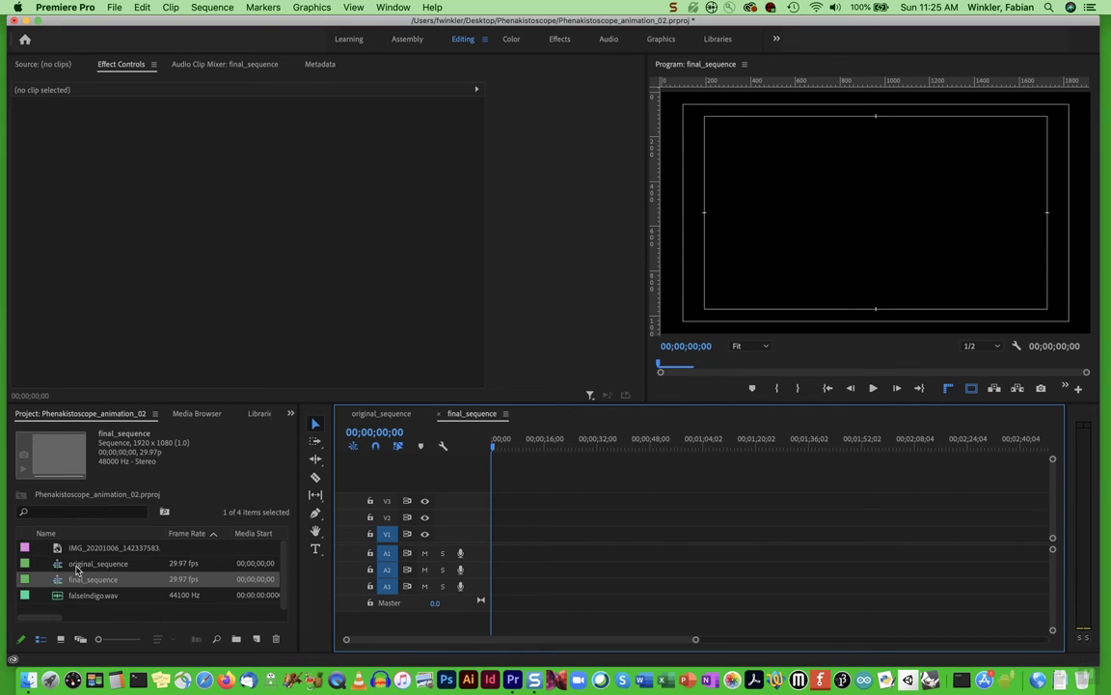
{"action": "left_click", "coordinate": [76, 567]}
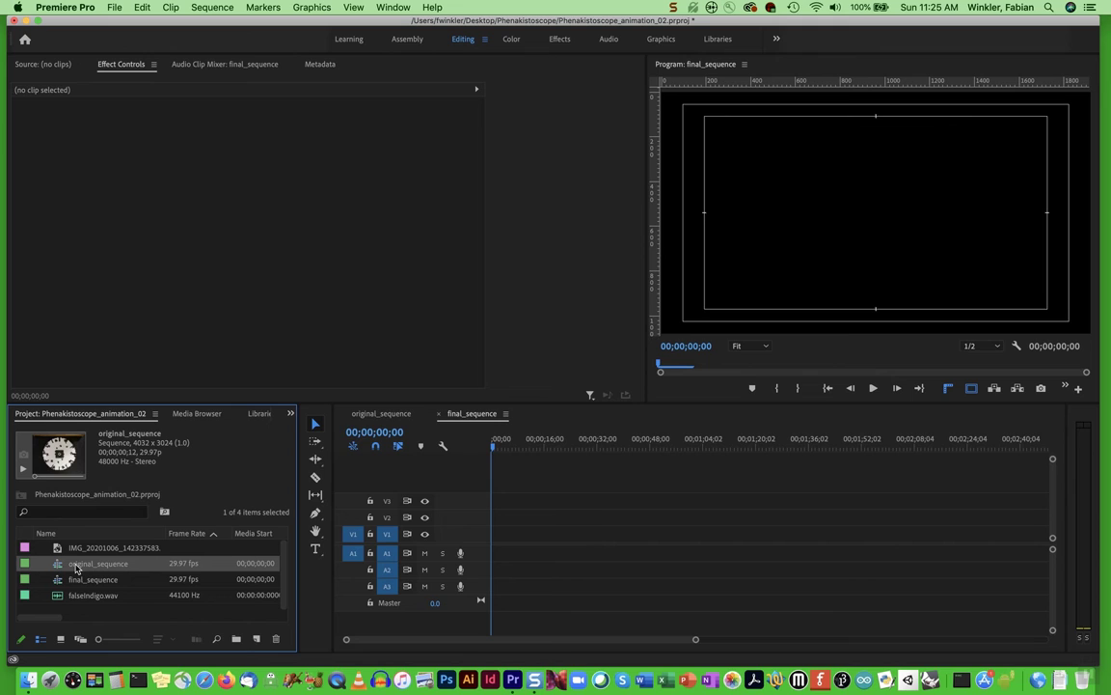
{"action": "left_click_drag", "start_coordinate": [76, 567], "coordinate": [495, 537]}
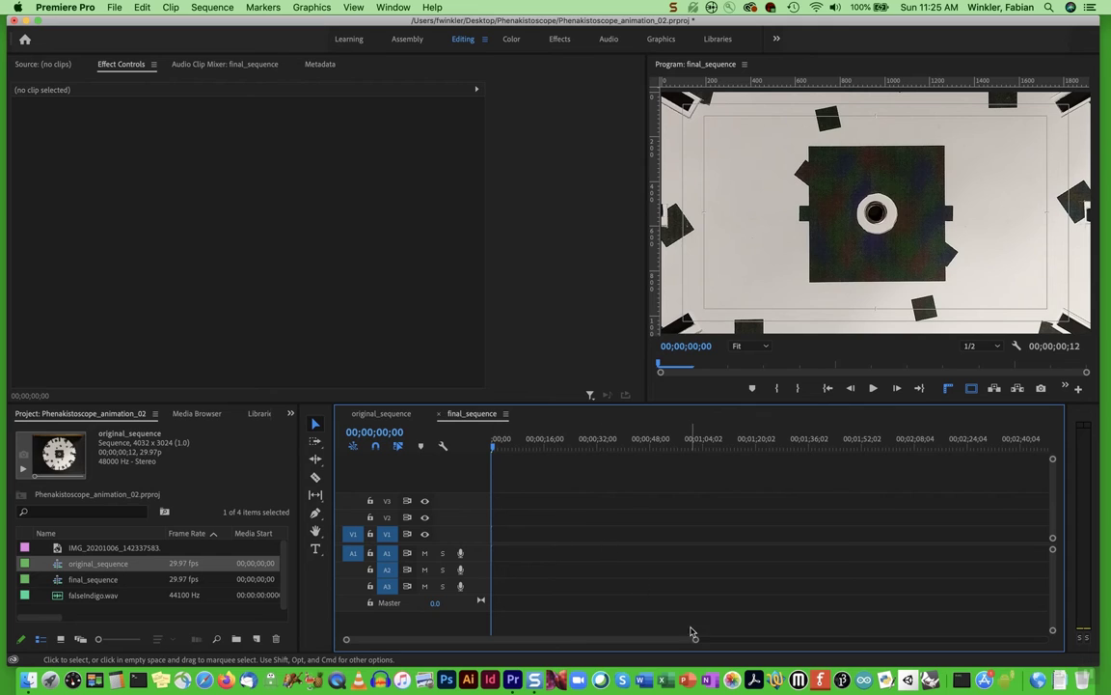
{"action": "left_click_drag", "start_coordinate": [695, 641], "coordinate": [365, 640]}
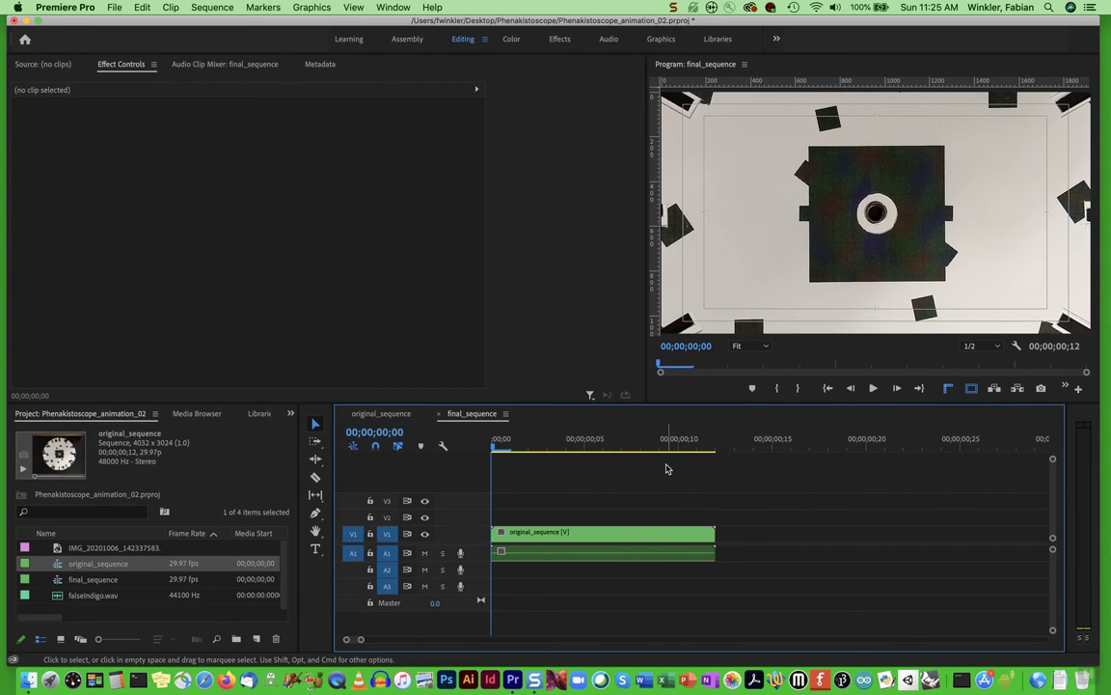
Unlink the clip's video from its audio and delete the audio part on A1
{"action": "left_click", "coordinate": [610, 552]}
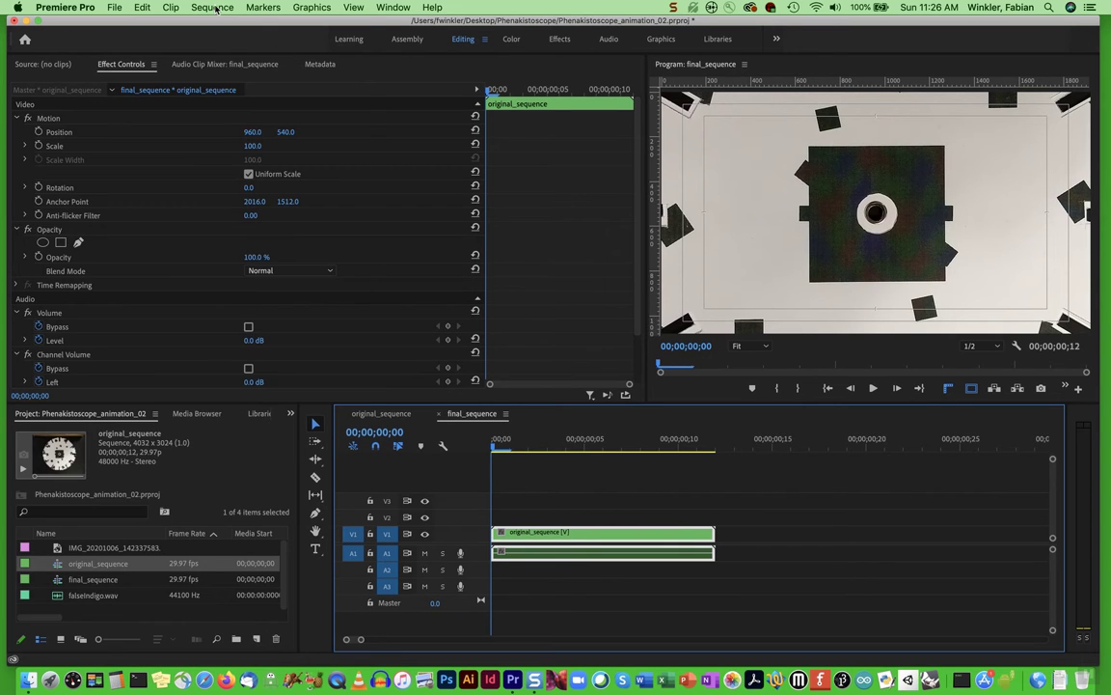
{"action": "left_click", "coordinate": [170, 8]}
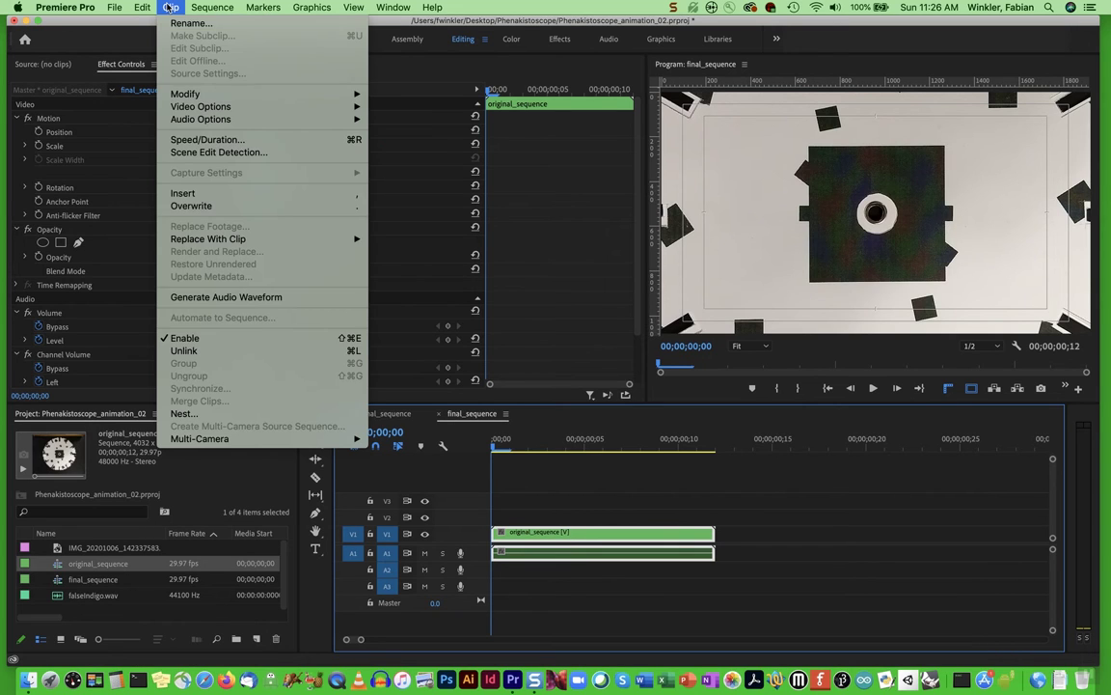
{"action": "left_click", "coordinate": [198, 353]}
{"action": "left_click", "coordinate": [579, 553]}
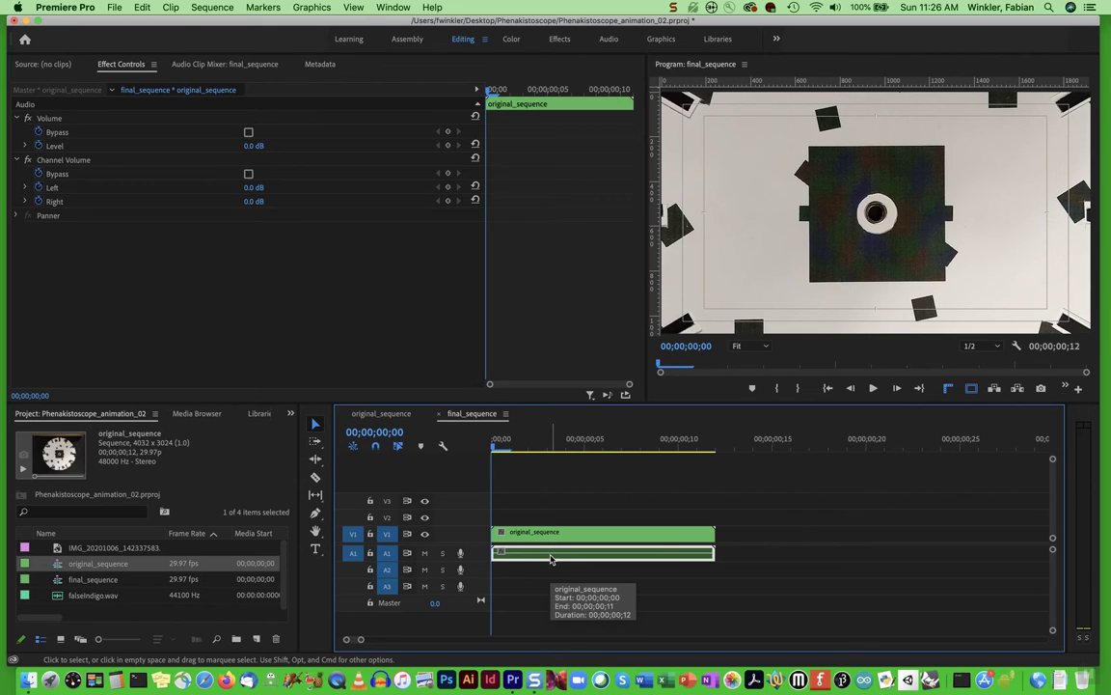
{"action": "key", "text": "Delete"}
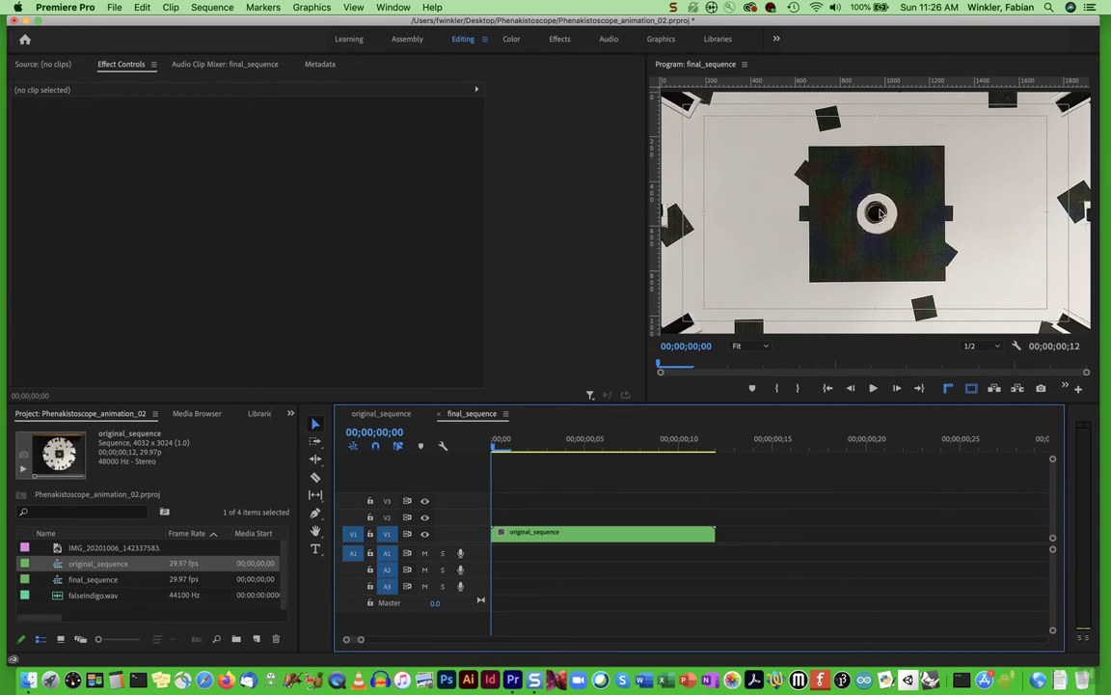
{"action": "left_click", "coordinate": [591, 533]}
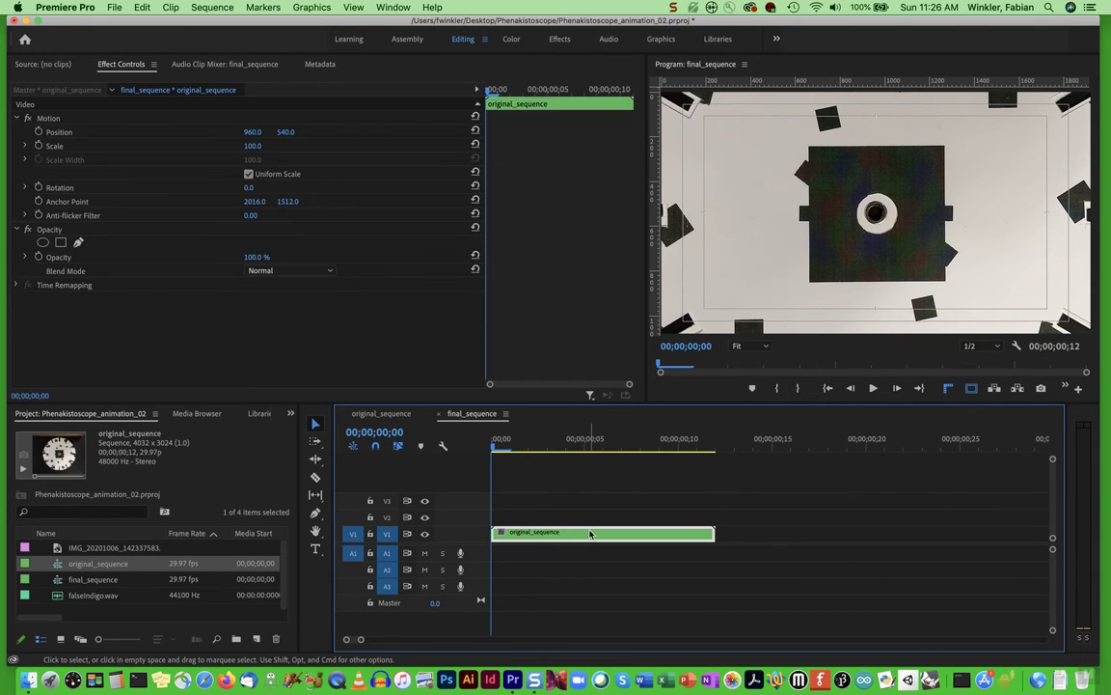
Set the clip's Motion Scale to 64, scrub it down to 40, and preview playback
{"action": "left_click", "coordinate": [251, 146]}
{"action": "type", "text": "64"}
{"action": "key", "text": "Return"}
{"action": "left_click_drag", "start_coordinate": [251, 146], "coordinate": [228, 146]}
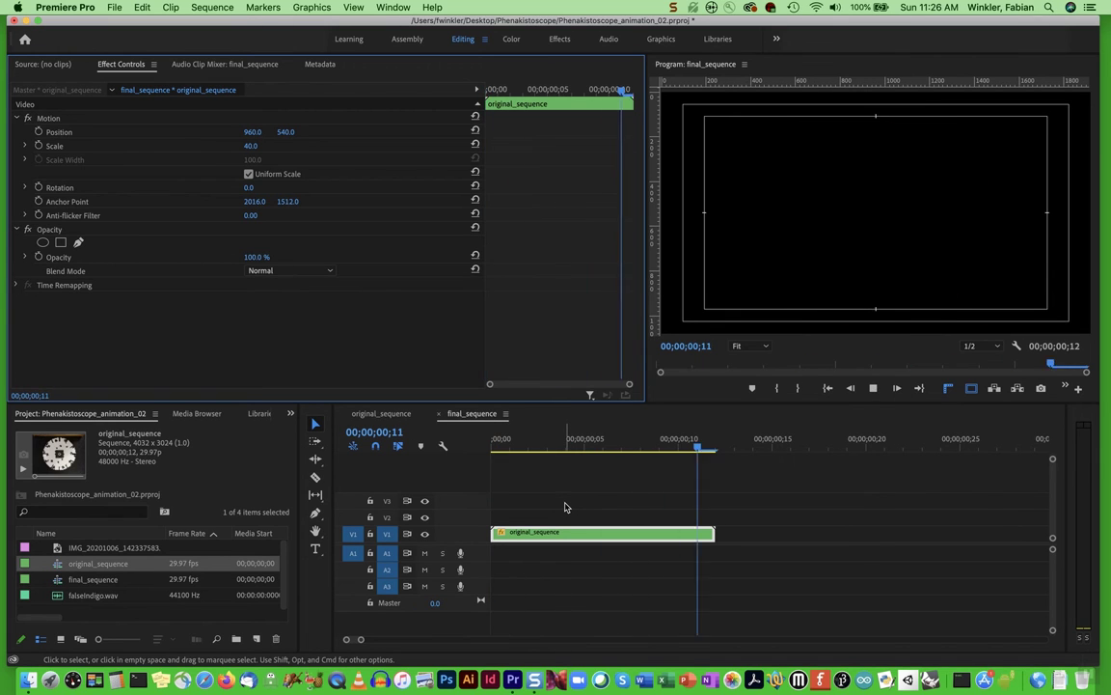
{"action": "left_click_drag", "start_coordinate": [715, 455], "coordinate": [500, 459]}
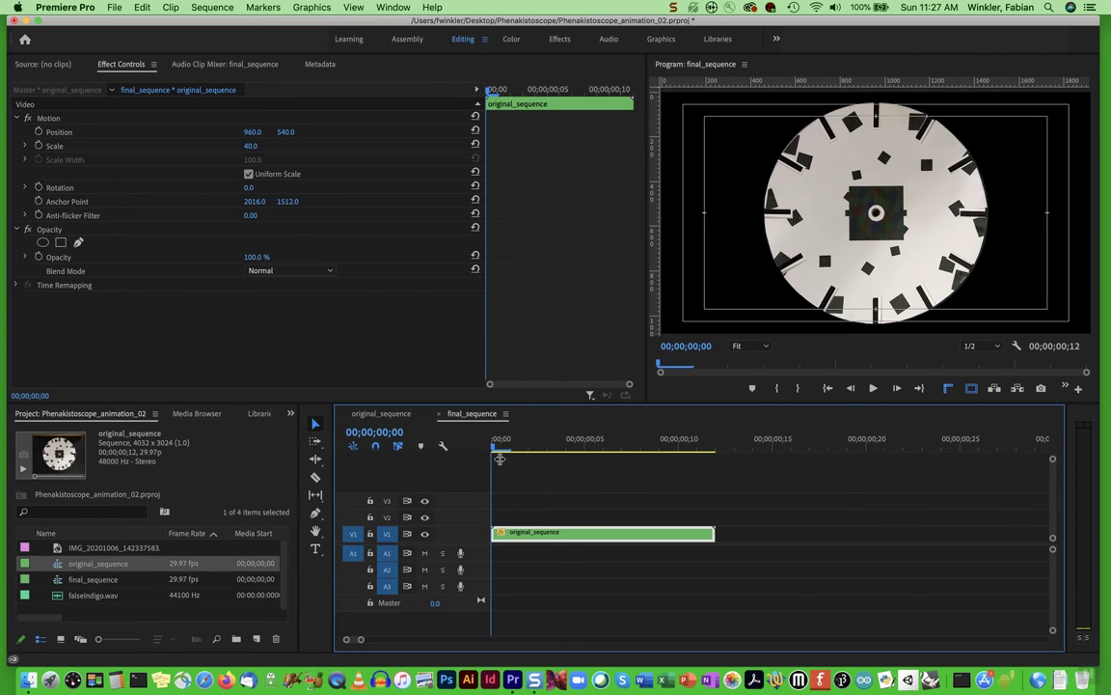
{"action": "key", "text": "space"}
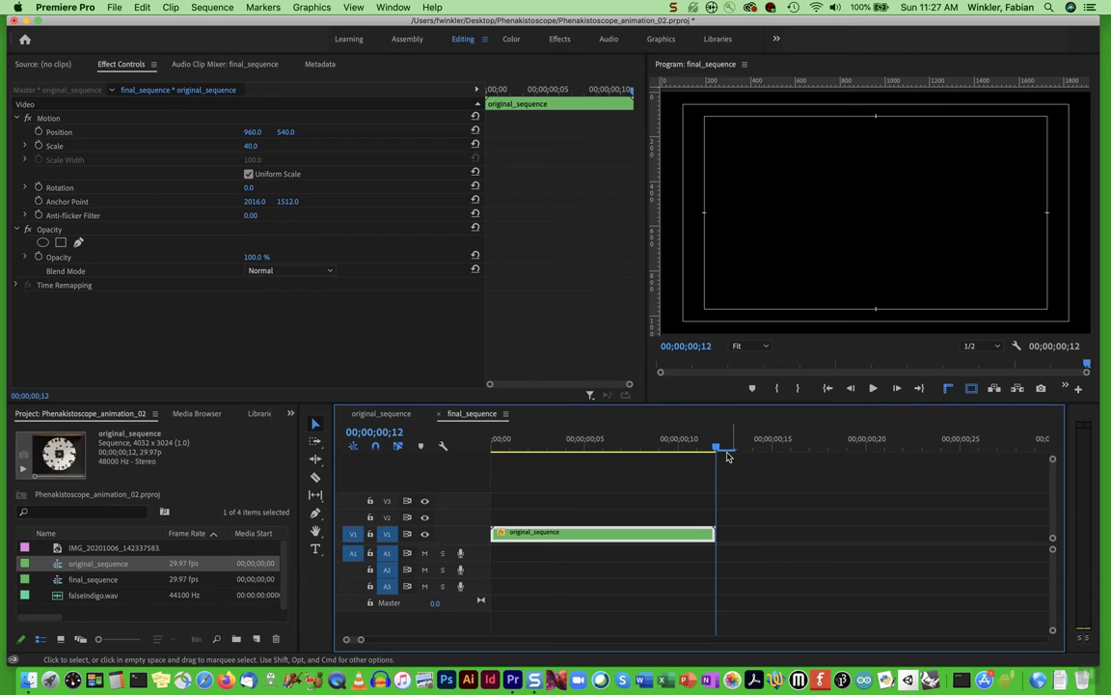
Set the clip's speed to 33.3% with Frame Sampling, stretching it to 00;00;01;06
{"action": "left_click_drag", "start_coordinate": [719, 448], "coordinate": [604, 449]}
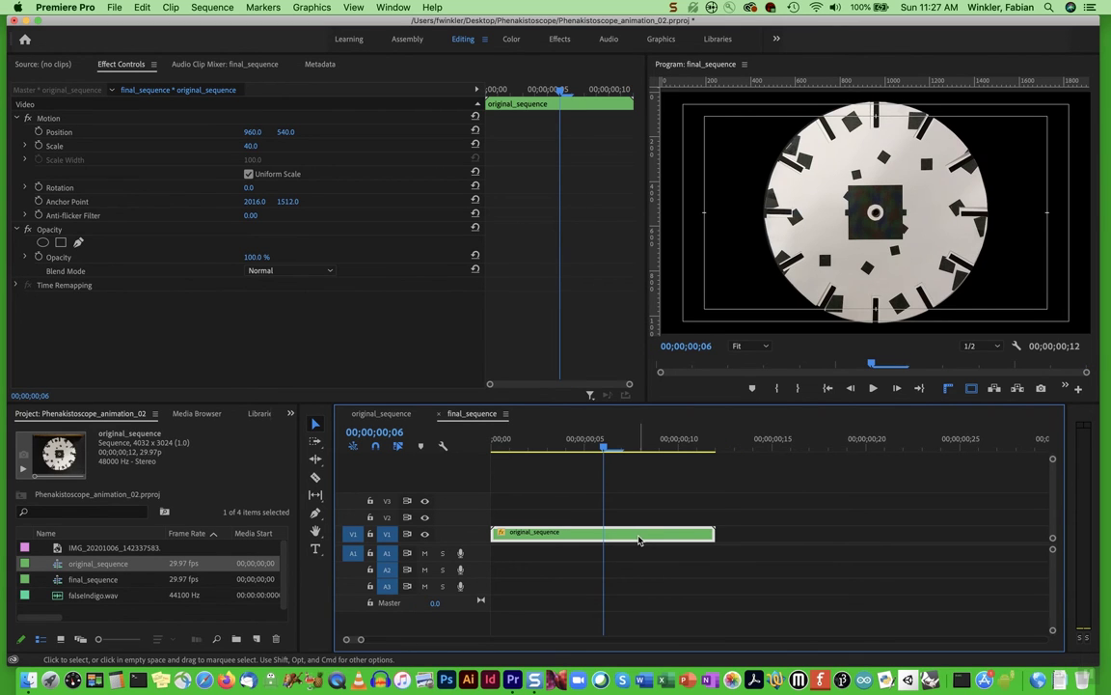
{"action": "left_click", "coordinate": [170, 8]}
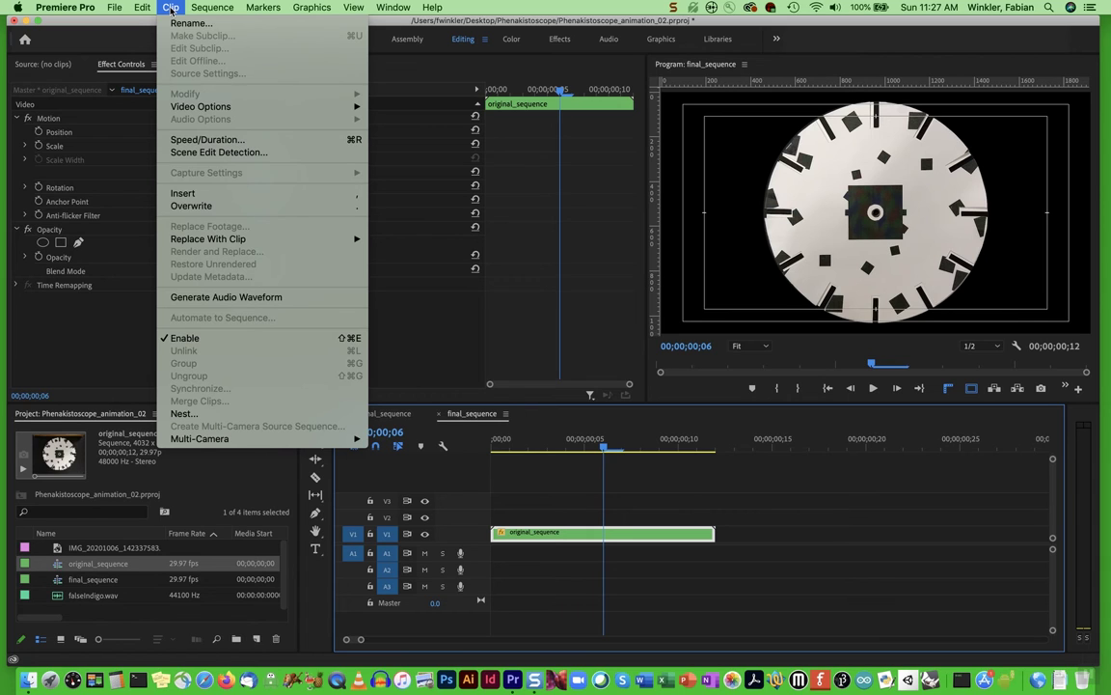
{"action": "left_click", "coordinate": [207, 139]}
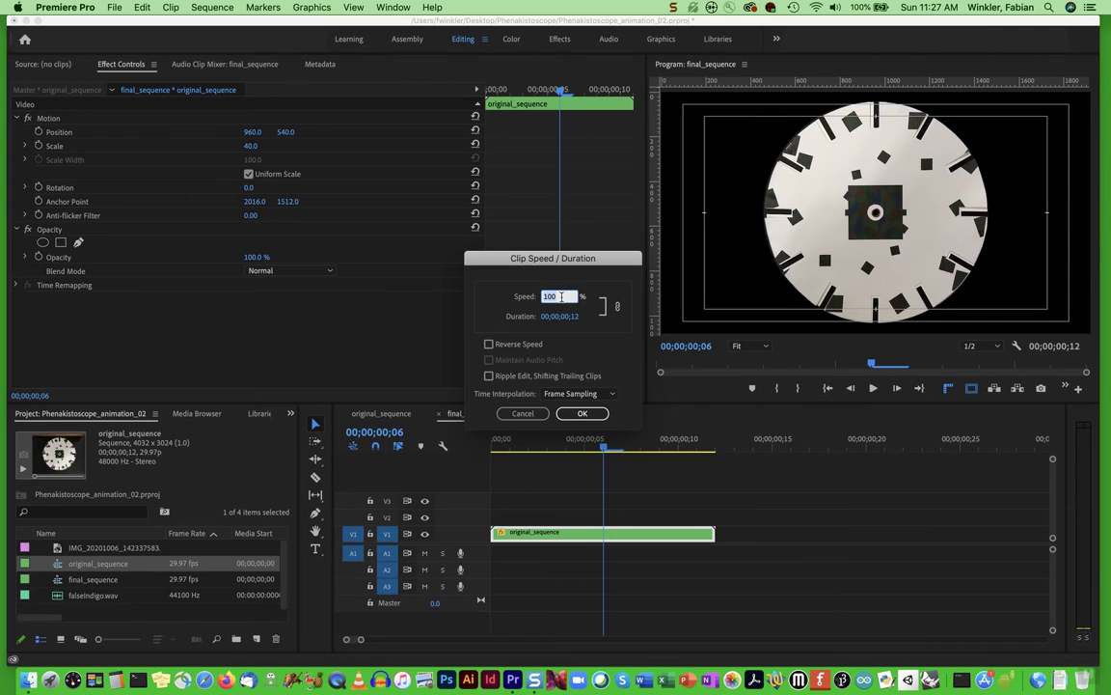
{"action": "type", "text": "33.3"}
{"action": "left_click", "coordinate": [565, 393]}
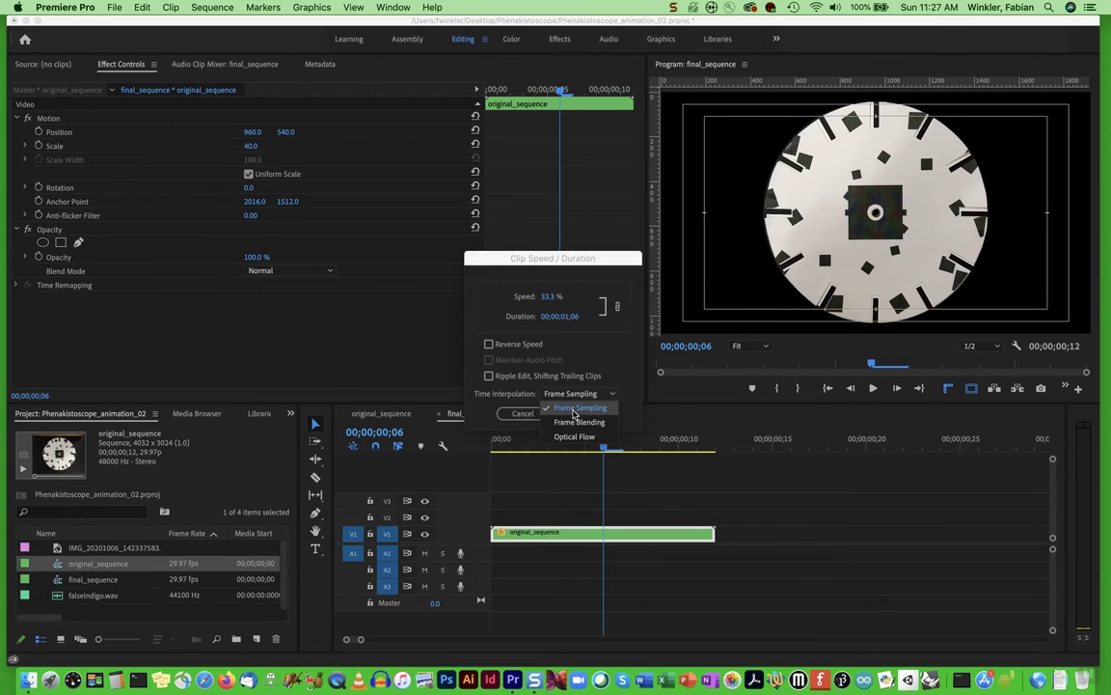
{"action": "left_click", "coordinate": [577, 398]}
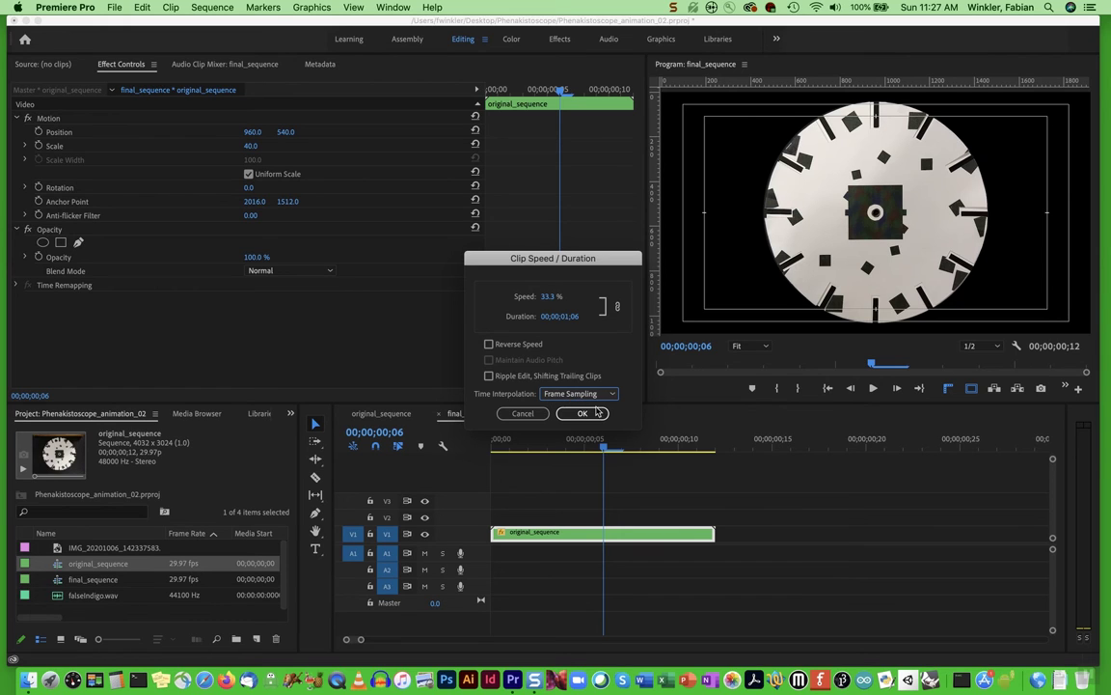
{"action": "left_click", "coordinate": [583, 413]}
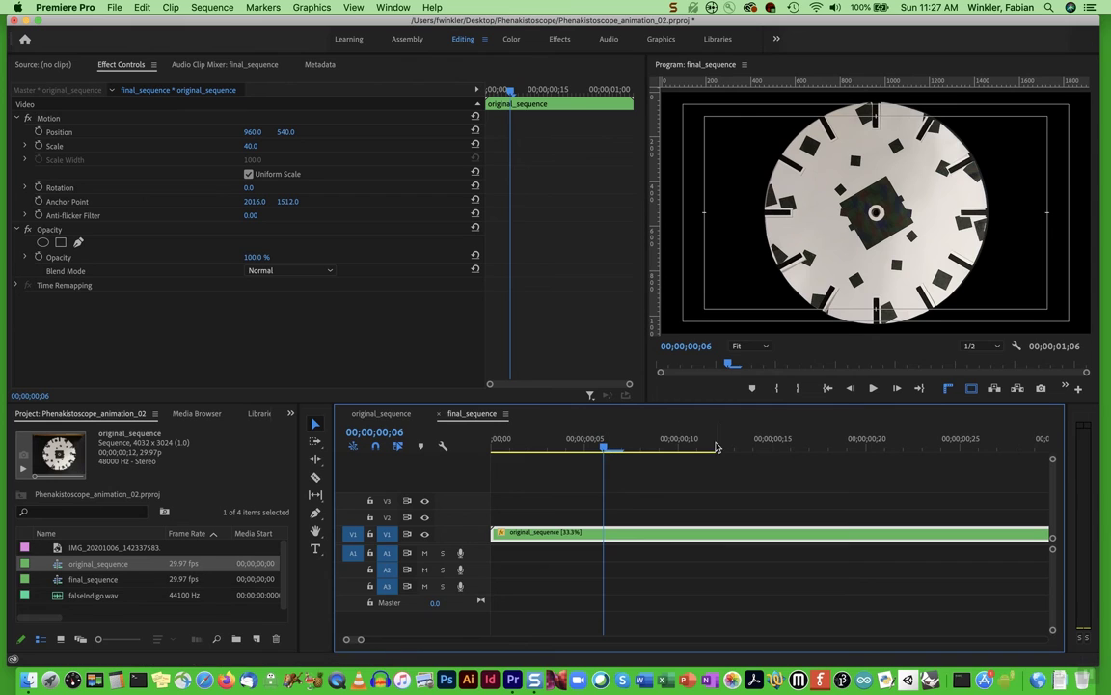
Zoom the timeline out and play the slowed disc animation from the start
{"action": "left_click_drag", "start_coordinate": [361, 640], "coordinate": [402, 639]}
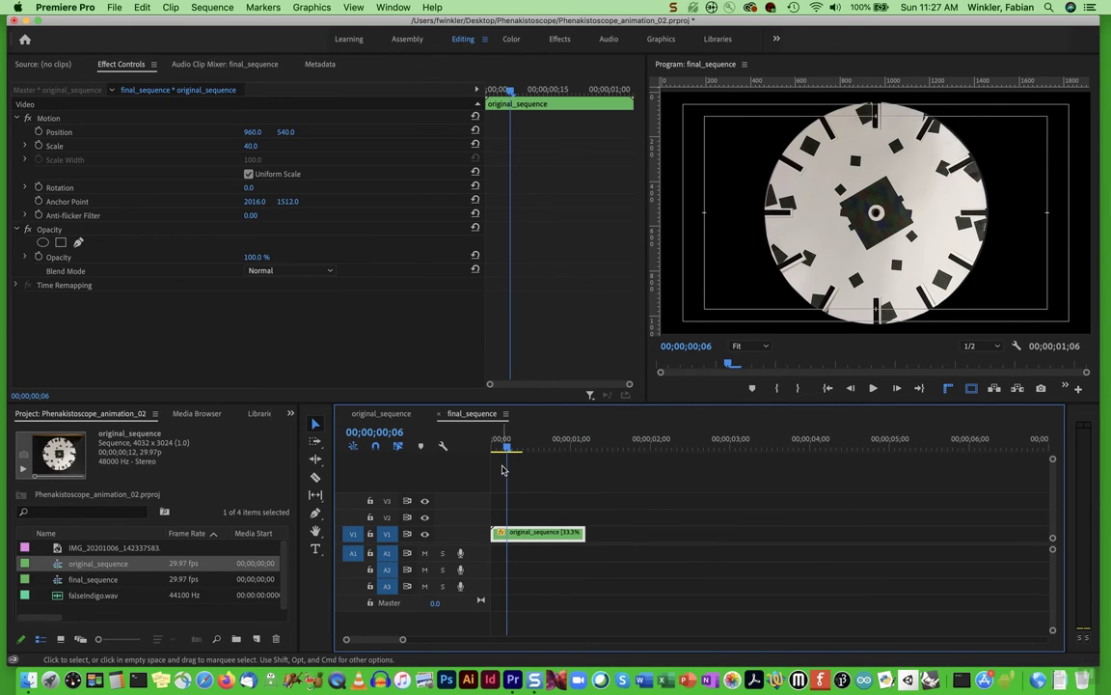
{"action": "left_click_drag", "start_coordinate": [503, 445], "coordinate": [487, 447]}
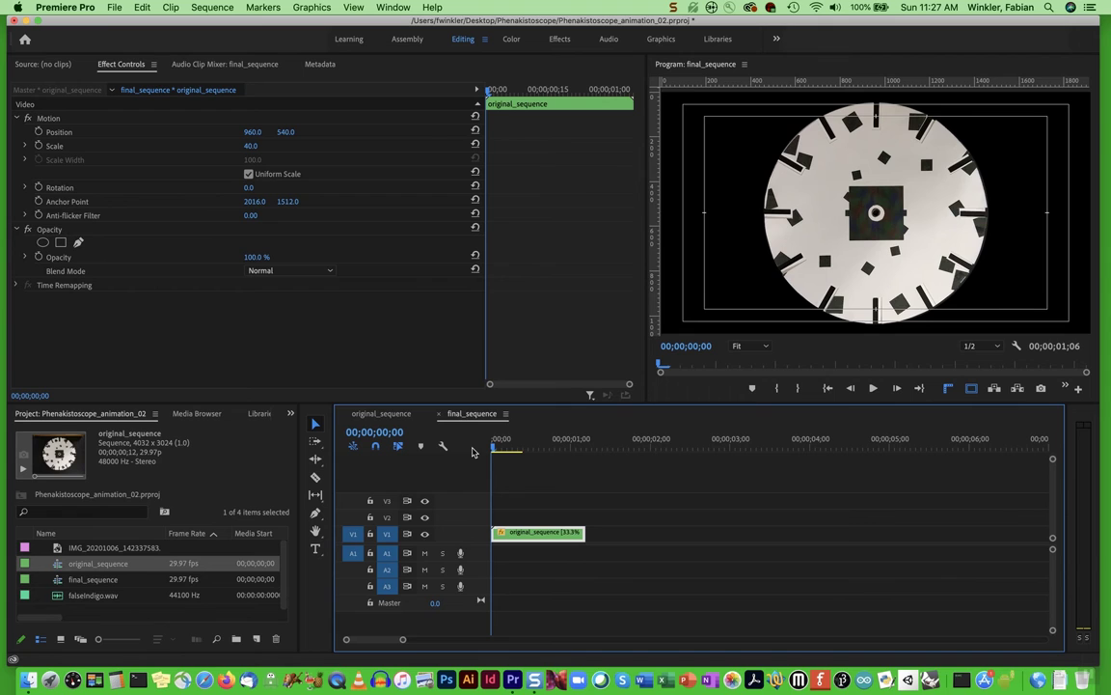
{"action": "key", "text": "space"}
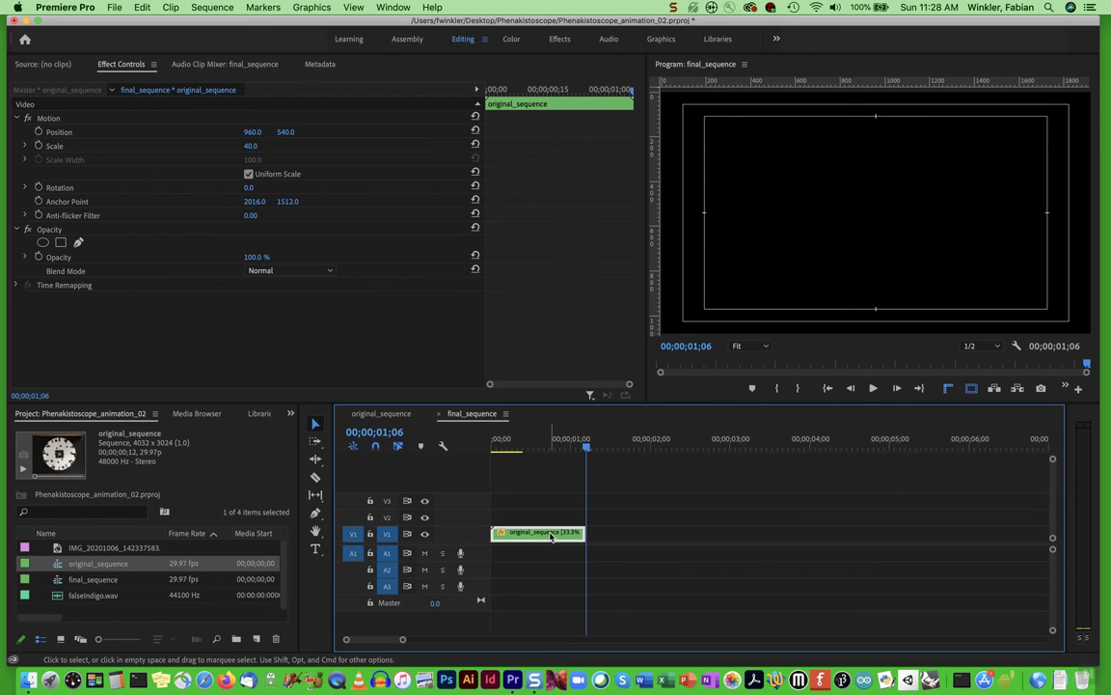
Copy the clip and paste copies end to end on V1 to about 00;00;15;18
{"action": "left_click", "coordinate": [142, 7]}
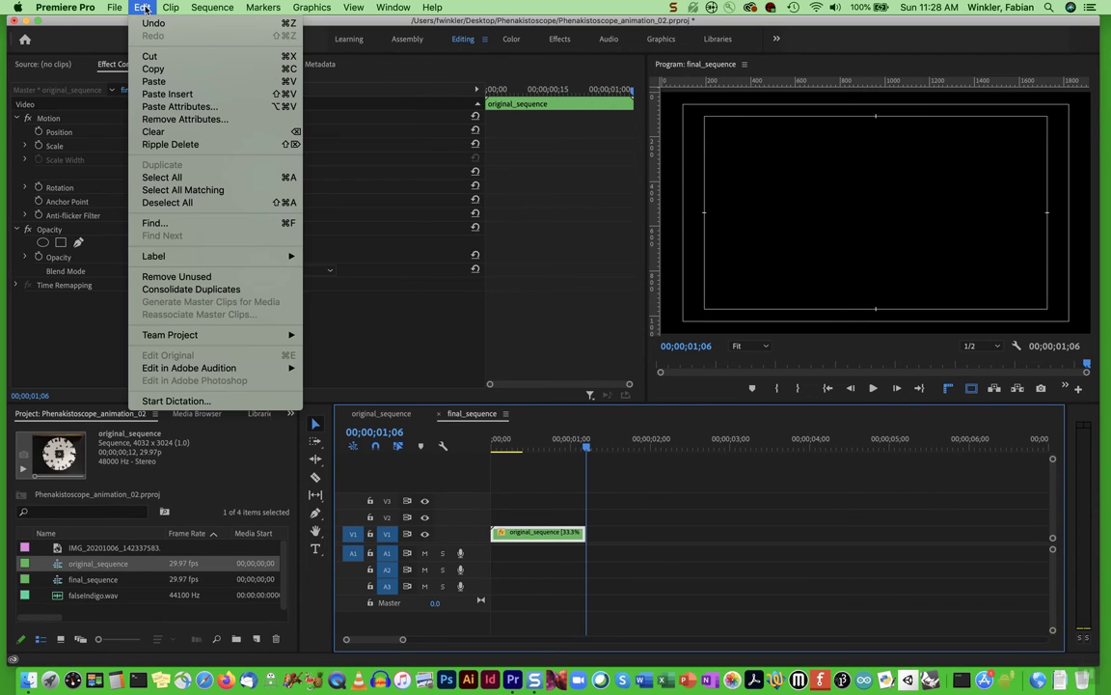
{"action": "left_click", "coordinate": [146, 68]}
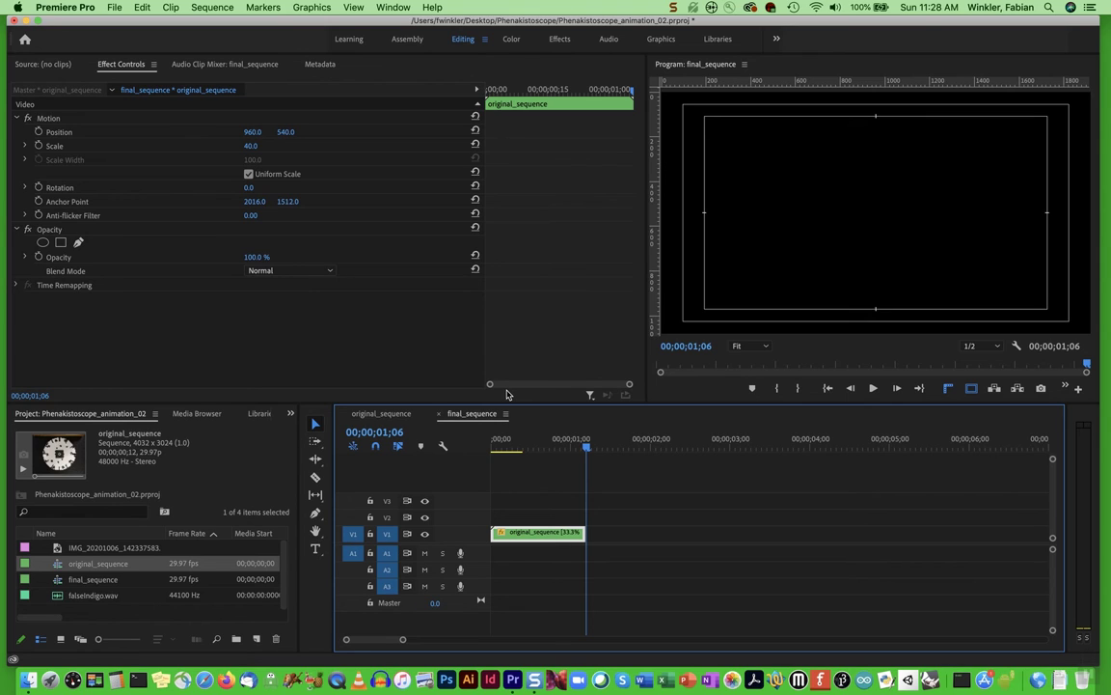
{"action": "key", "text": "super+v"}
{"action": "key", "text": "super+v"}
{"action": "key", "text": "super+v"}
{"action": "key", "text": "super+v"}
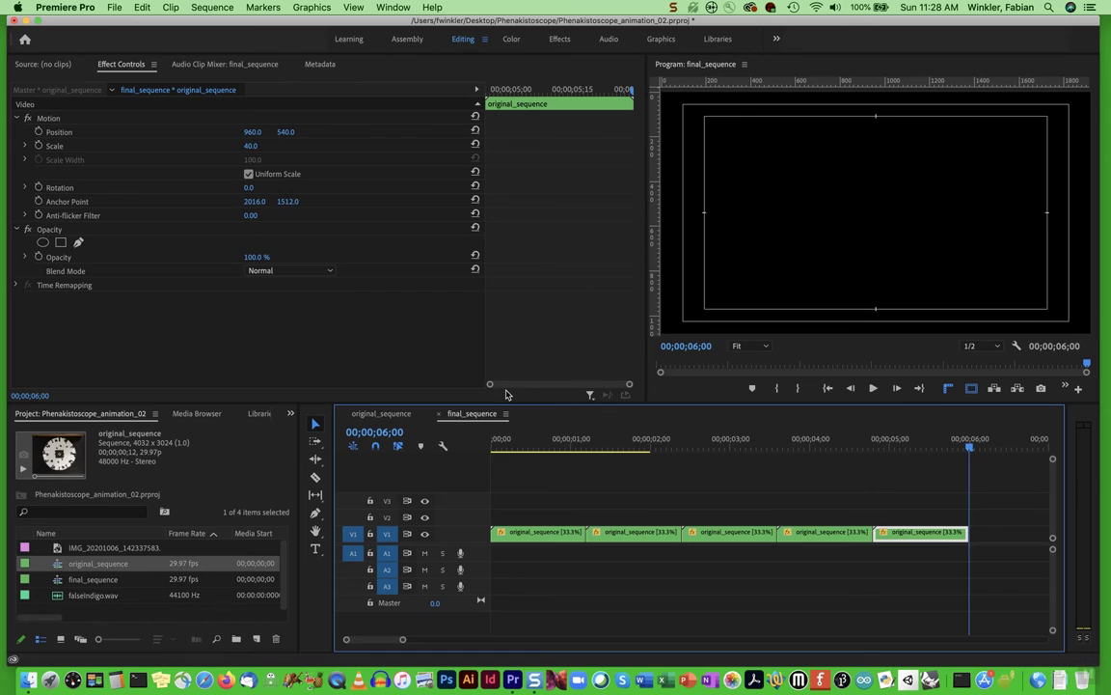
{"action": "key", "text": "super+v"}
{"action": "key", "text": "super+v"}
{"action": "key", "text": "super+v"}
{"action": "key", "text": "super+v"}
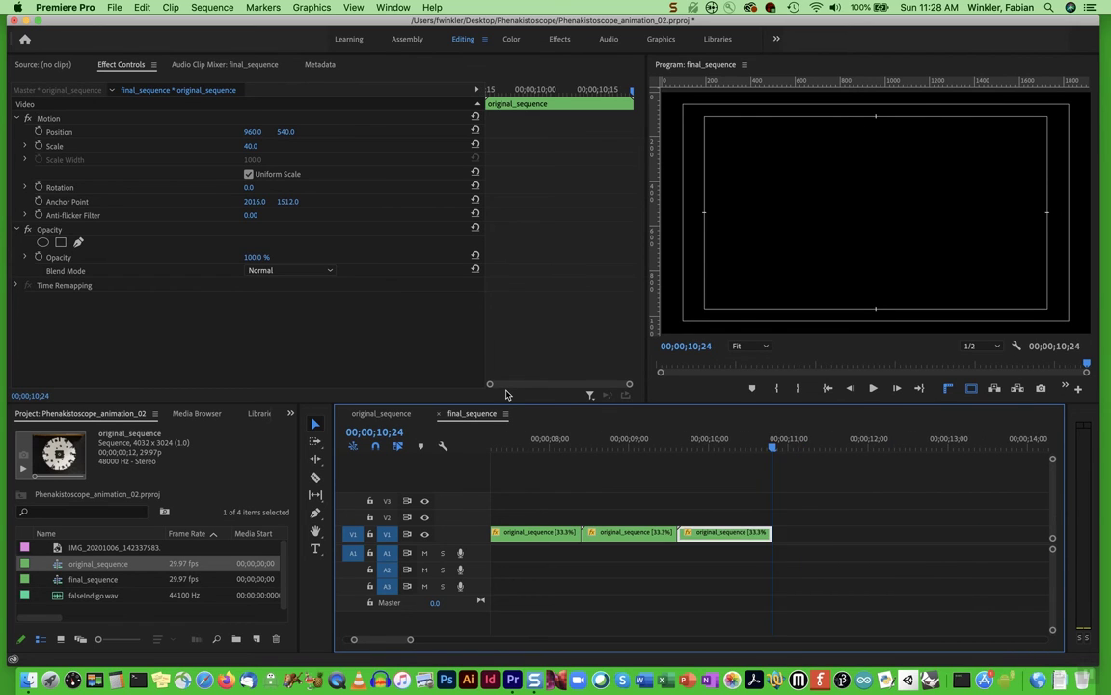
{"action": "key", "text": "super+v"}
{"action": "key", "text": "super+v"}
{"action": "key", "text": "super+v"}
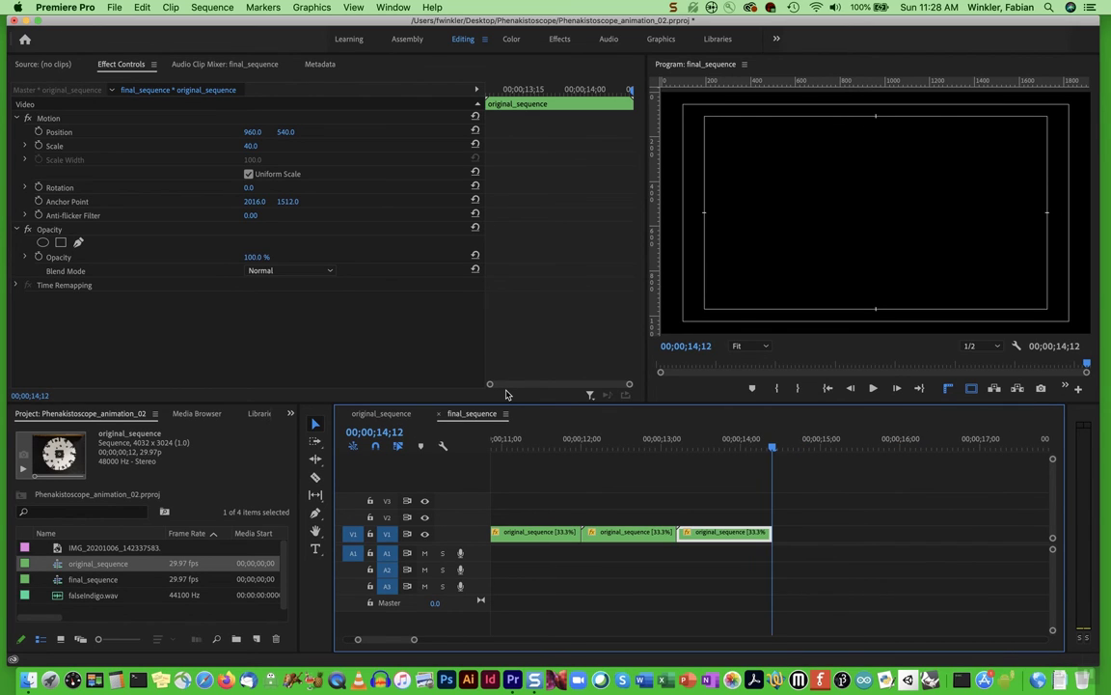
{"action": "key", "text": "super+v"}
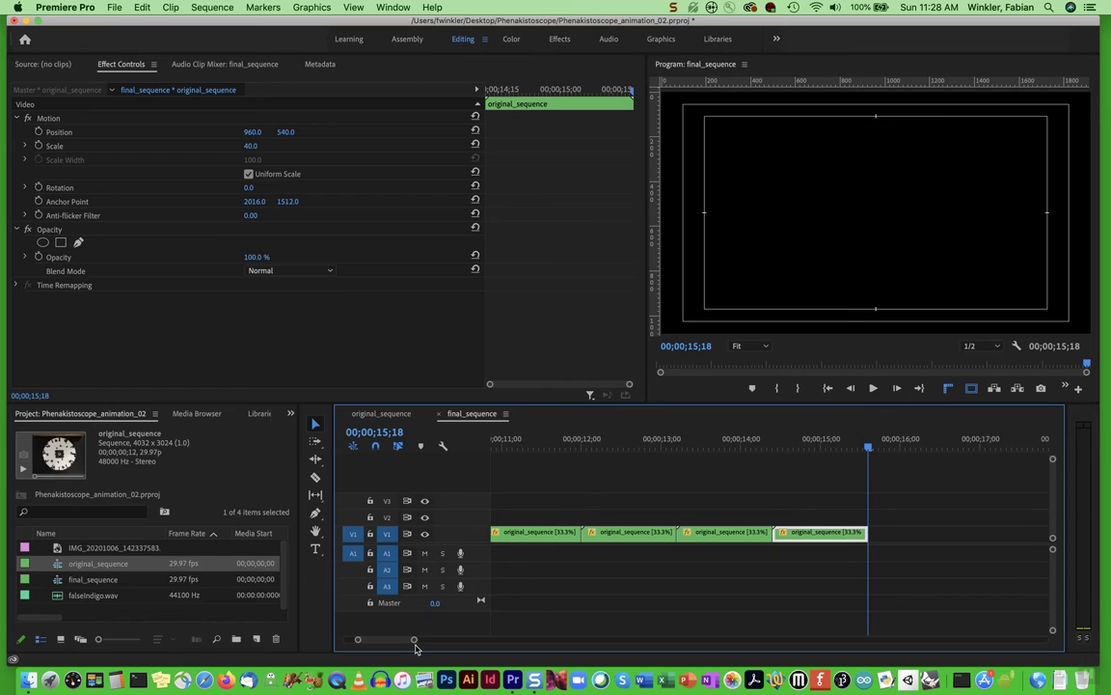
{"action": "left_click_drag", "start_coordinate": [415, 641], "coordinate": [498, 642]}
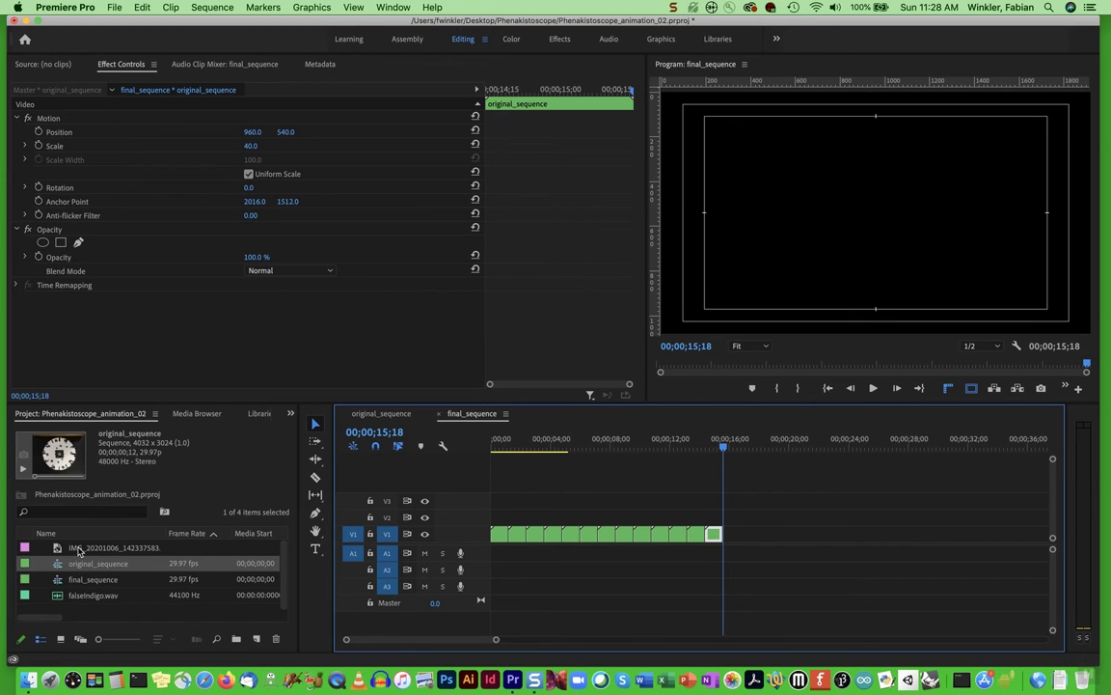
{"action": "left_click", "coordinate": [77, 547]}
Place falseIndigo.wav on track A1 at 00;00;00;00 and return the playhead to the start
{"action": "left_click", "coordinate": [75, 594]}
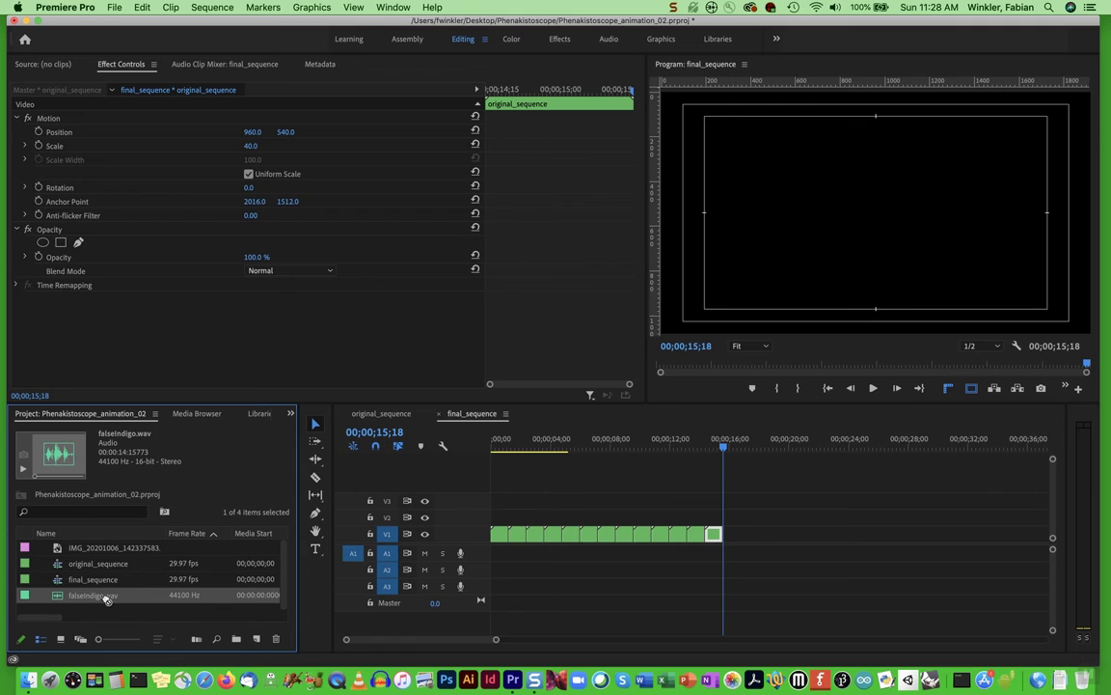
{"action": "left_click_drag", "start_coordinate": [106, 598], "coordinate": [492, 552]}
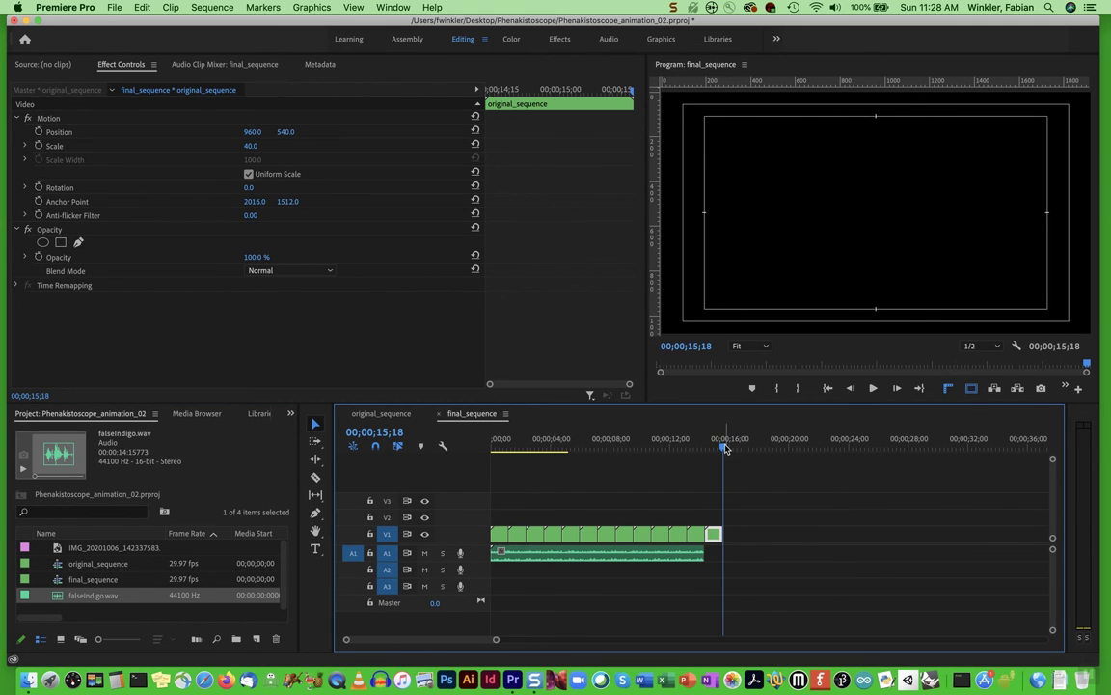
{"action": "left_click_drag", "start_coordinate": [726, 448], "coordinate": [494, 456]}
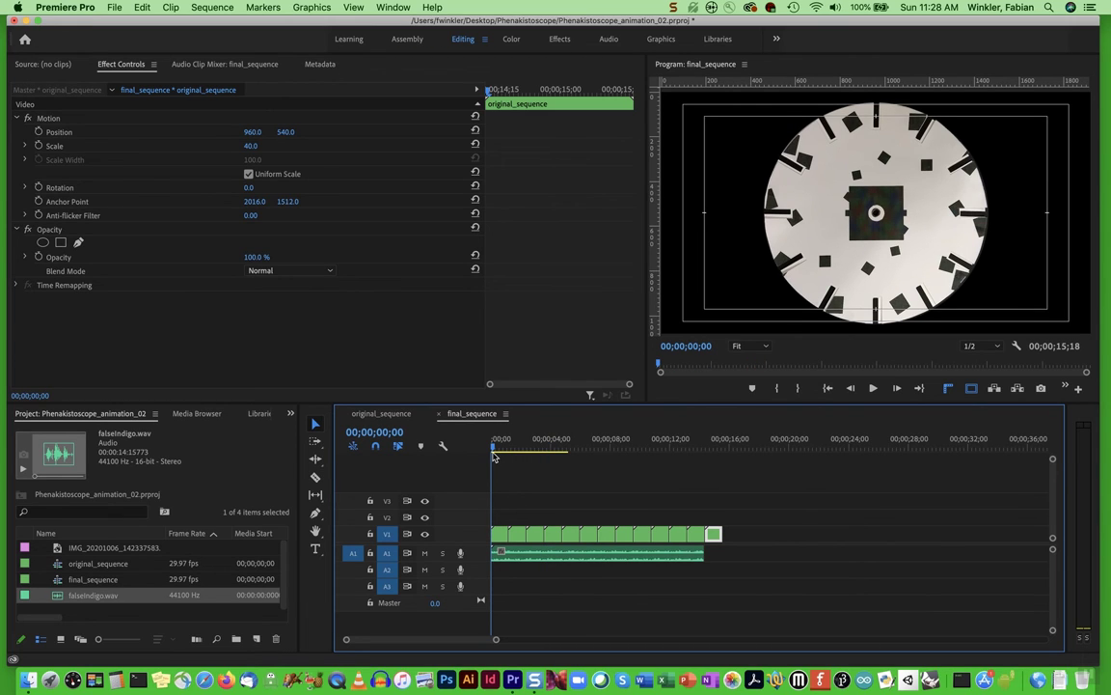
Play the sequence with its soundtrack, then return to the start
{"action": "key", "text": "space"}
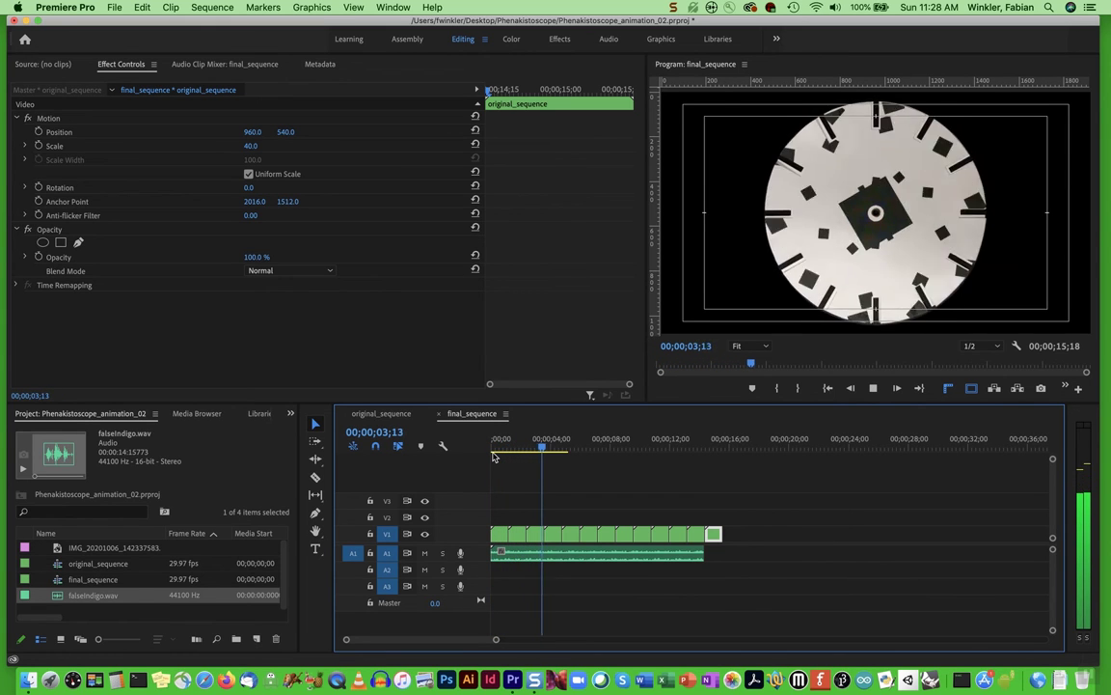
{"action": "key", "text": "space"}
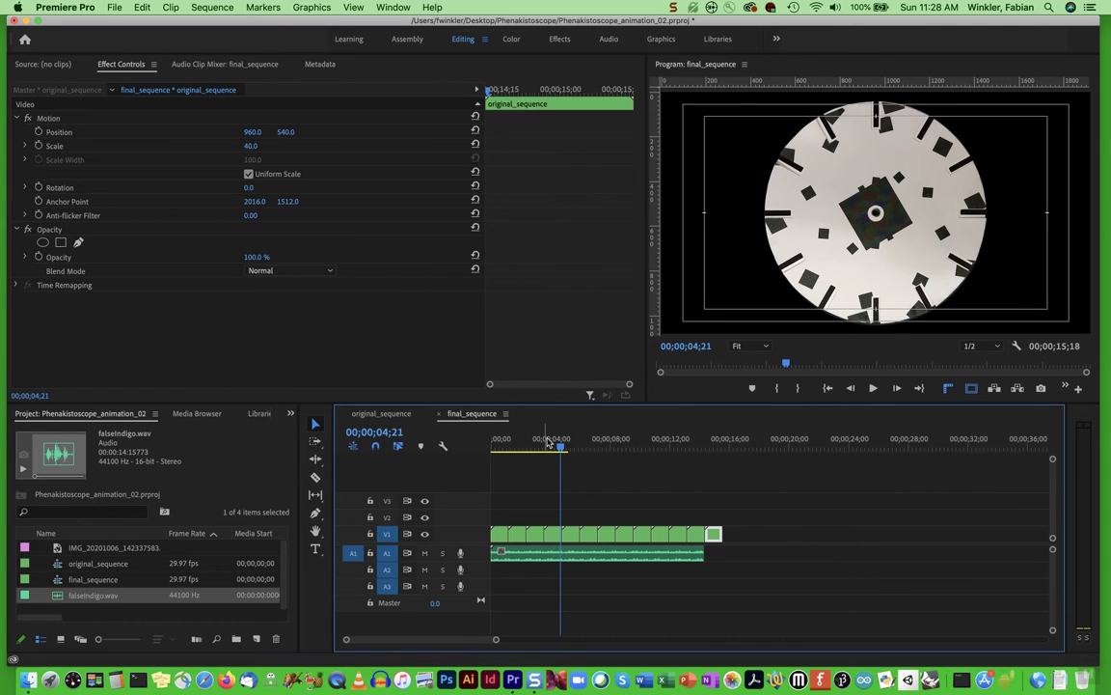
{"action": "left_click_drag", "start_coordinate": [560, 445], "coordinate": [482, 454]}
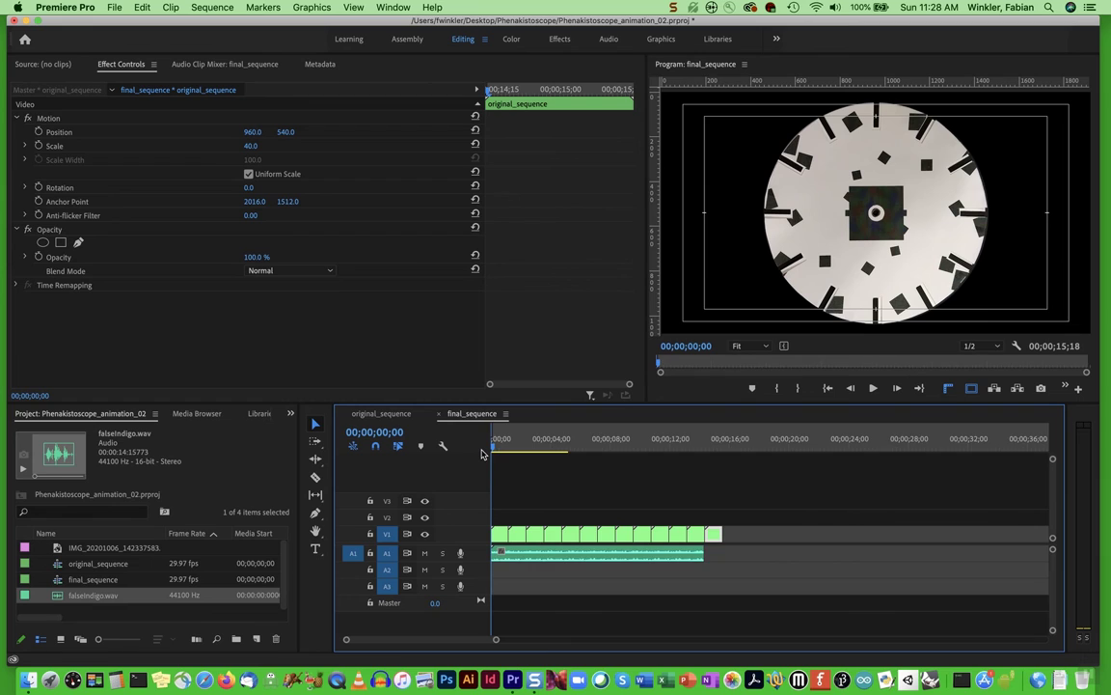
Mark the sequence out point at 00;00;14;10 where the soundtrack ends, then scrub through
{"action": "left_click", "coordinate": [580, 445]}
{"action": "left_click_drag", "start_coordinate": [591, 446], "coordinate": [704, 454]}
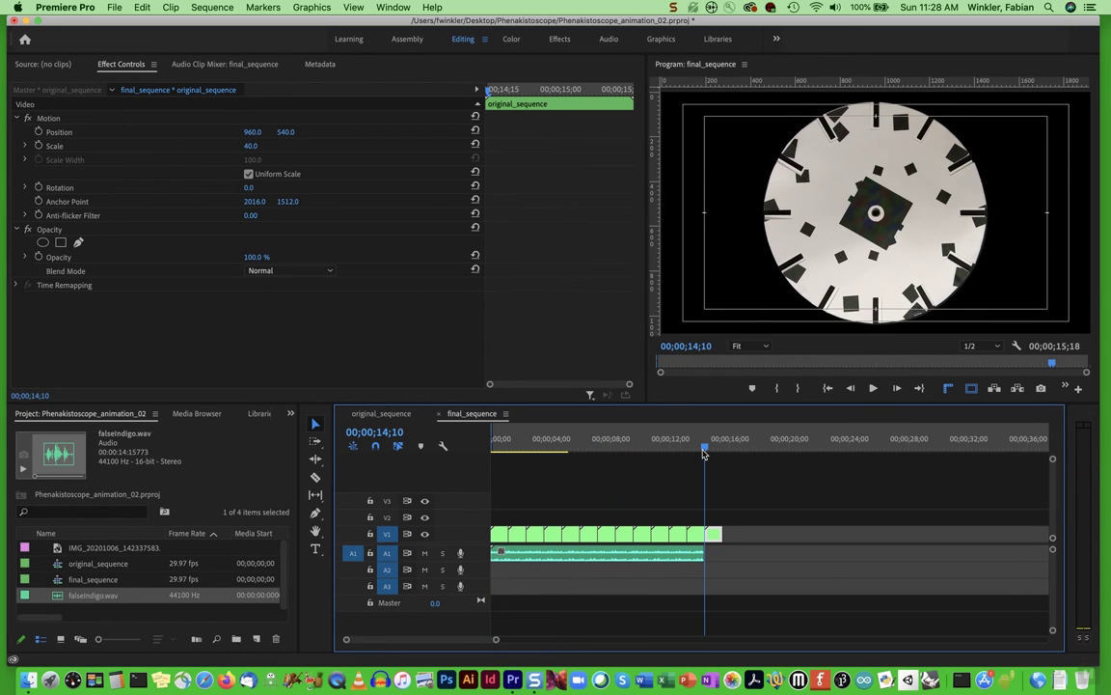
{"action": "key", "text": "o"}
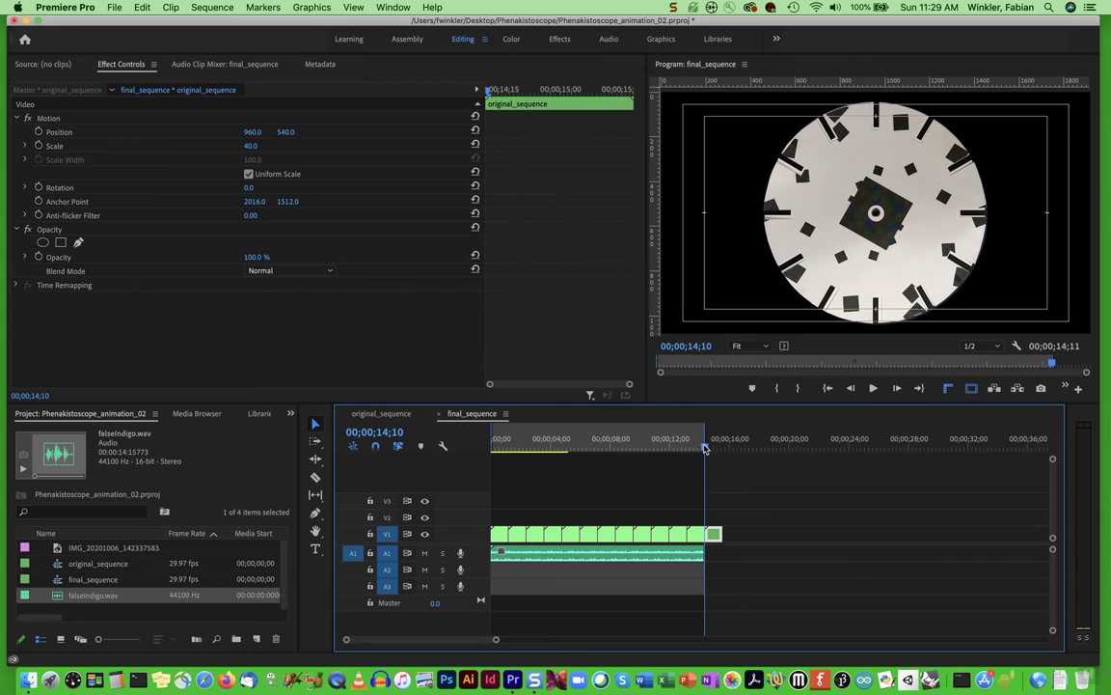
{"action": "left_click_drag", "start_coordinate": [705, 449], "coordinate": [493, 450]}
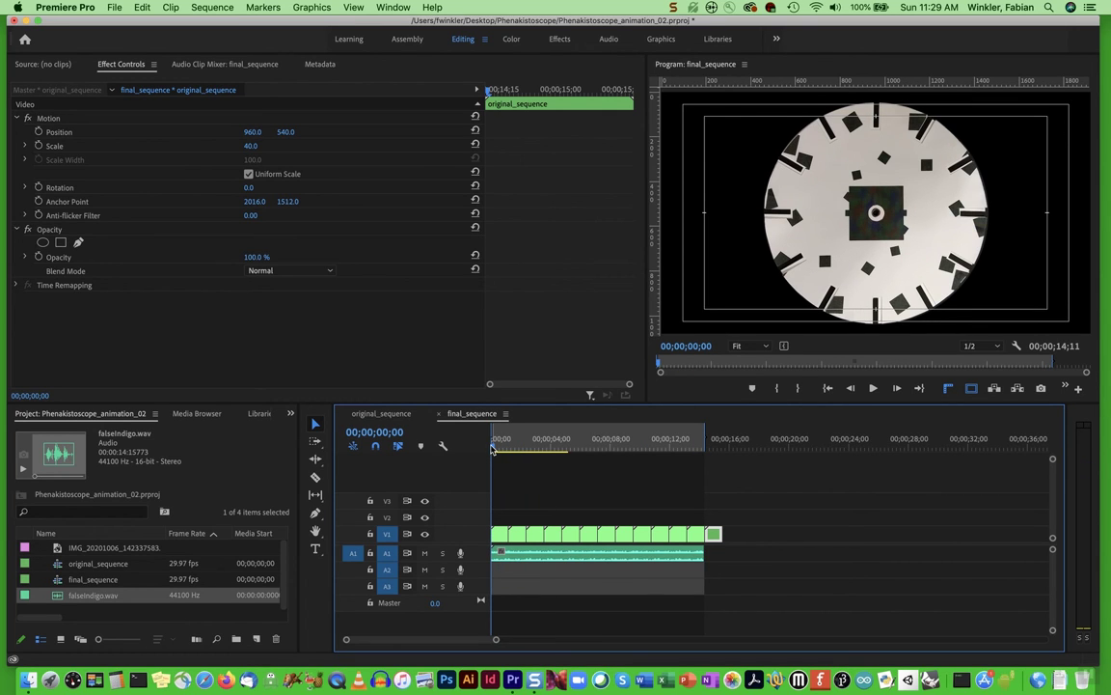
{"action": "left_click_drag", "start_coordinate": [494, 450], "coordinate": [706, 451]}
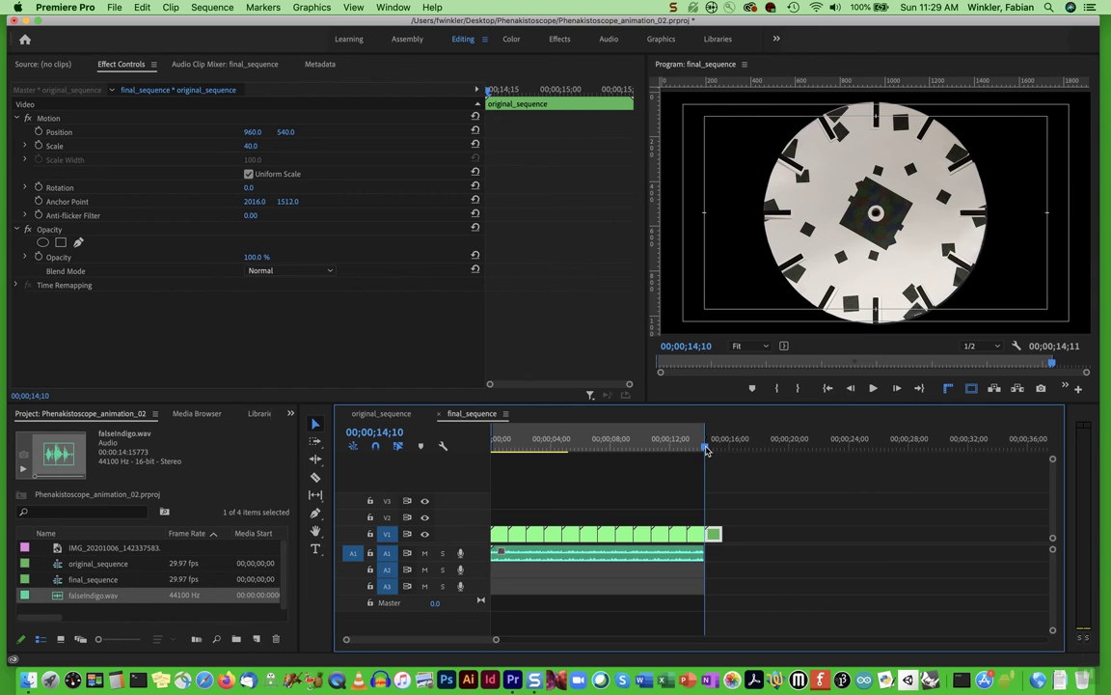
Open the Export Settings for final_sequence via File > Export > Media
{"action": "left_click", "coordinate": [113, 8]}
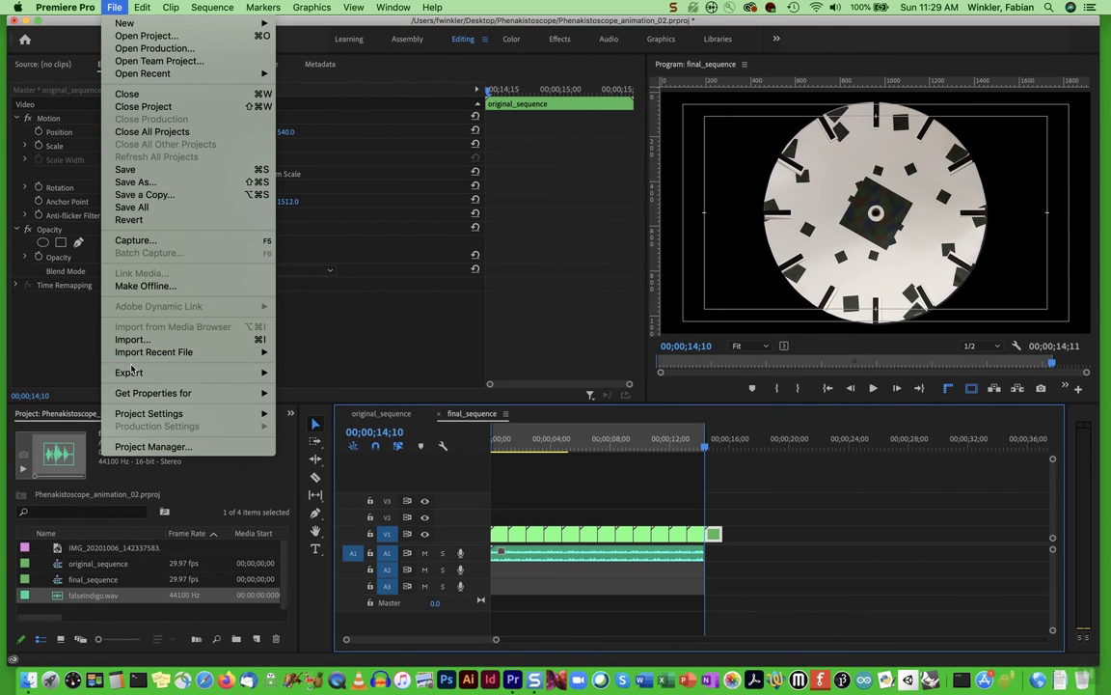
{"action": "mouse_move", "coordinate": [131, 374]}
{"action": "left_click", "coordinate": [305, 371]}
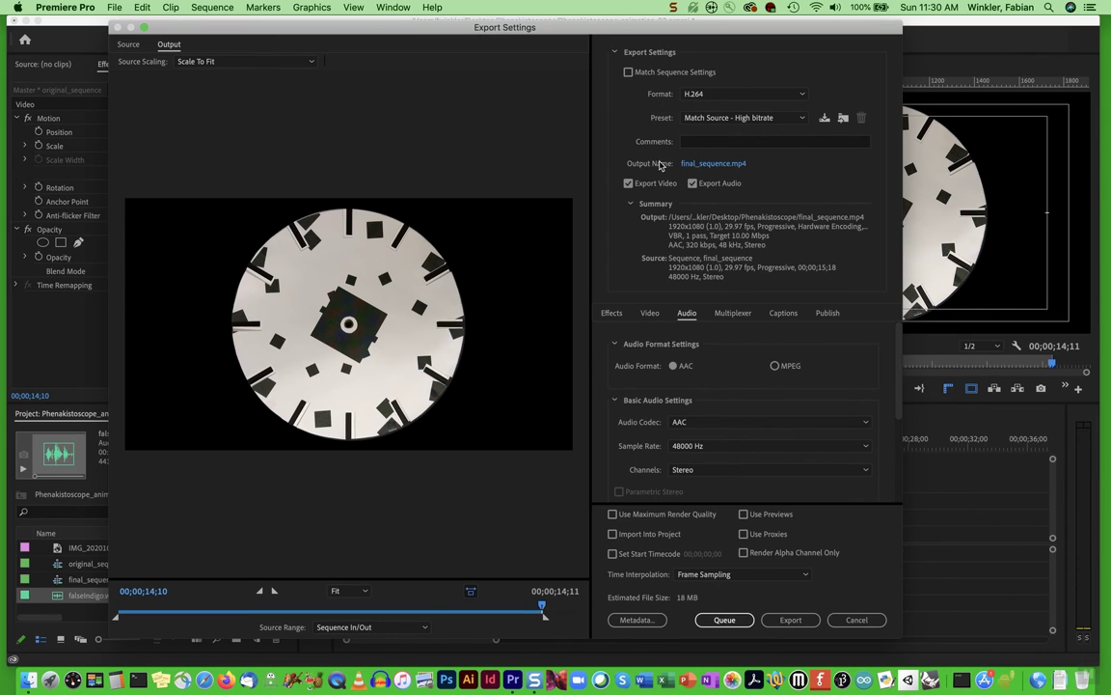
{"action": "left_click", "coordinate": [711, 164]}
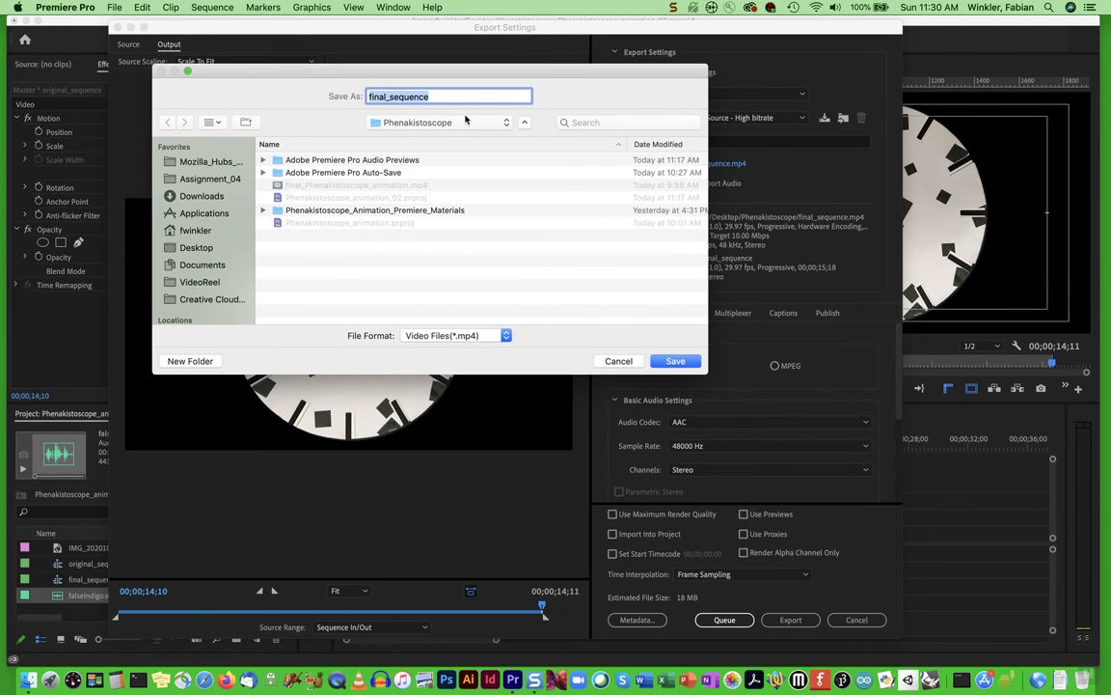
Enter Phenakistoscope_animation as the export file name
{"action": "type", "text": "Phen"}
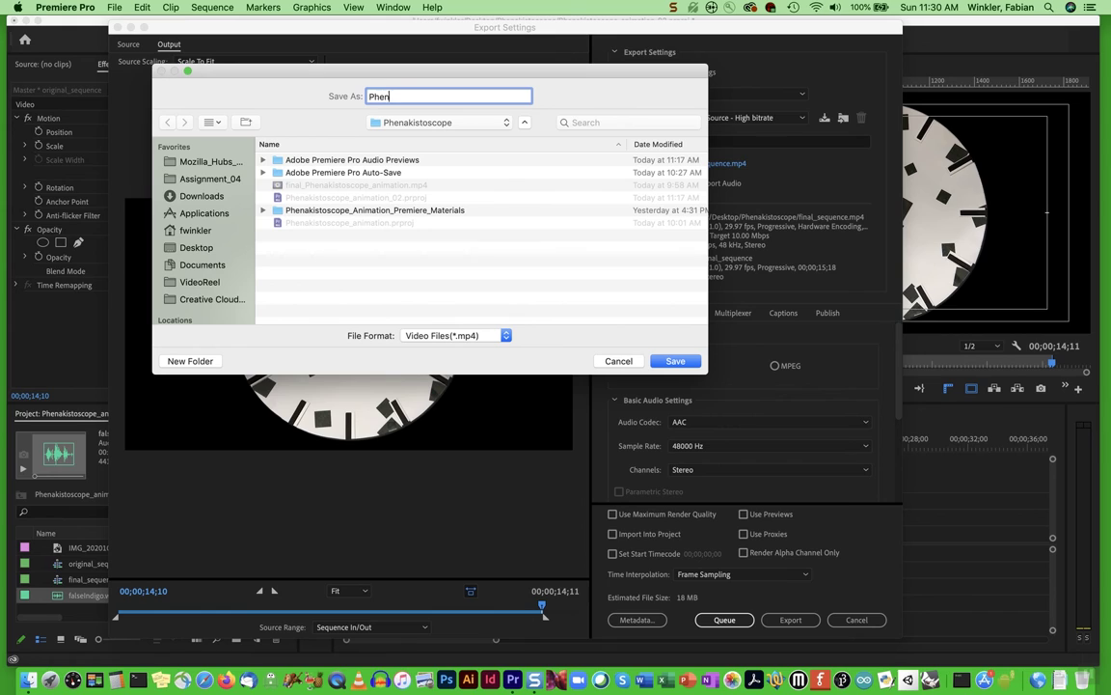
{"action": "type", "text": "akistoscope_animation_02"}
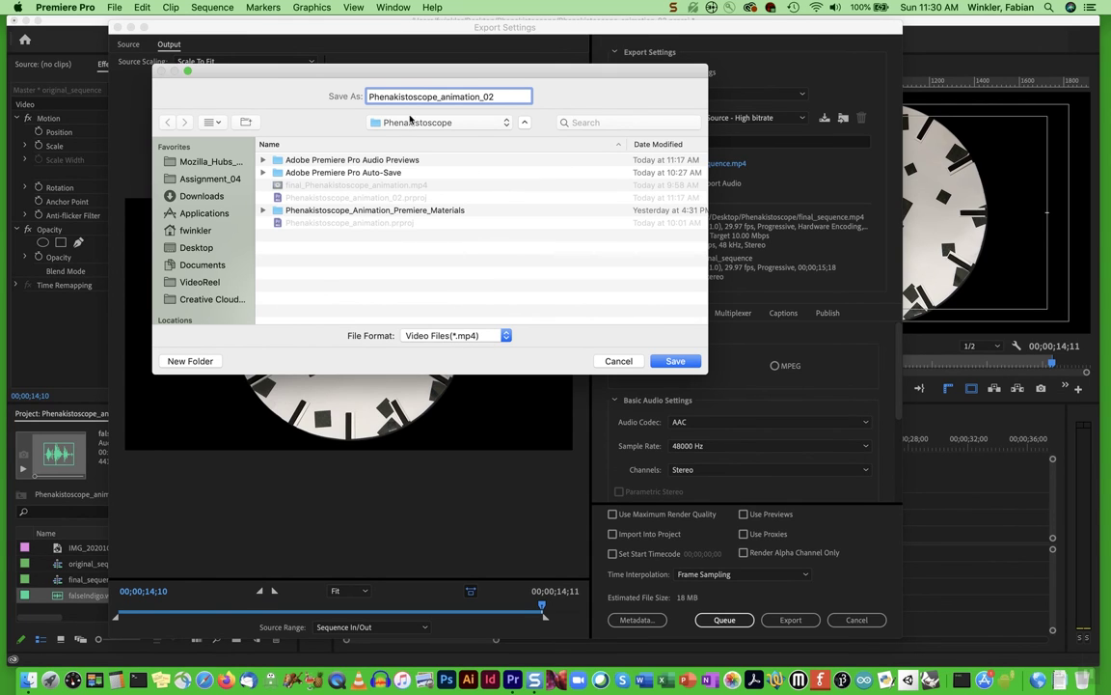
Save the export output name as Phenakistoscope_animation_02.mp4 and bring up the video settings
{"action": "left_click", "coordinate": [677, 363]}
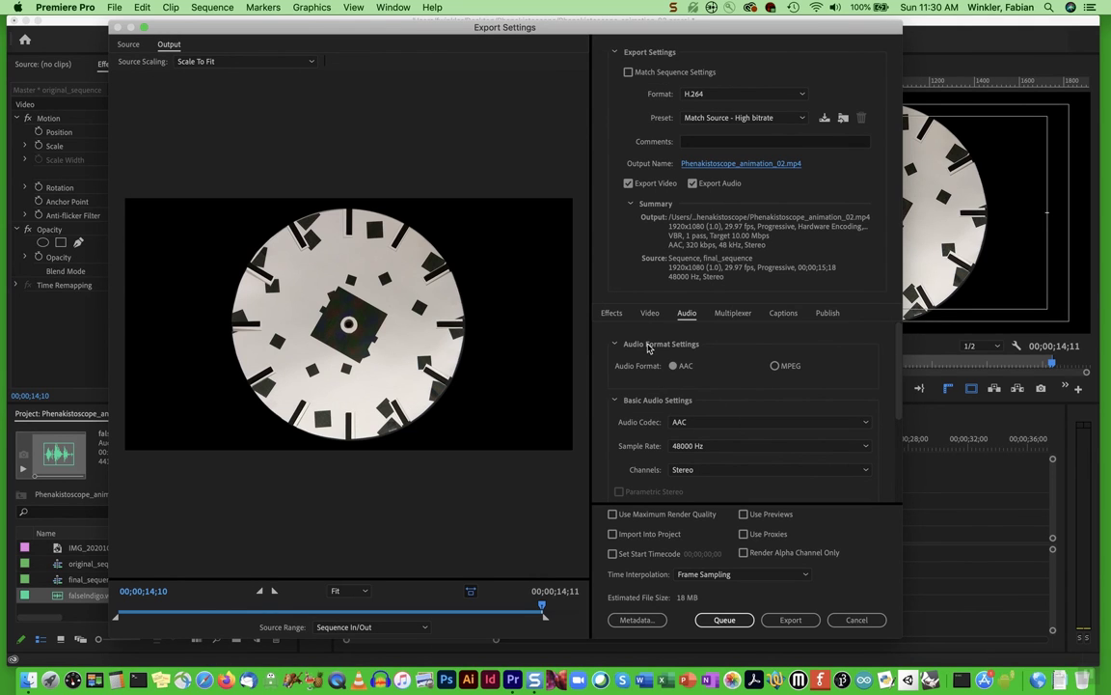
{"action": "left_click", "coordinate": [649, 312]}
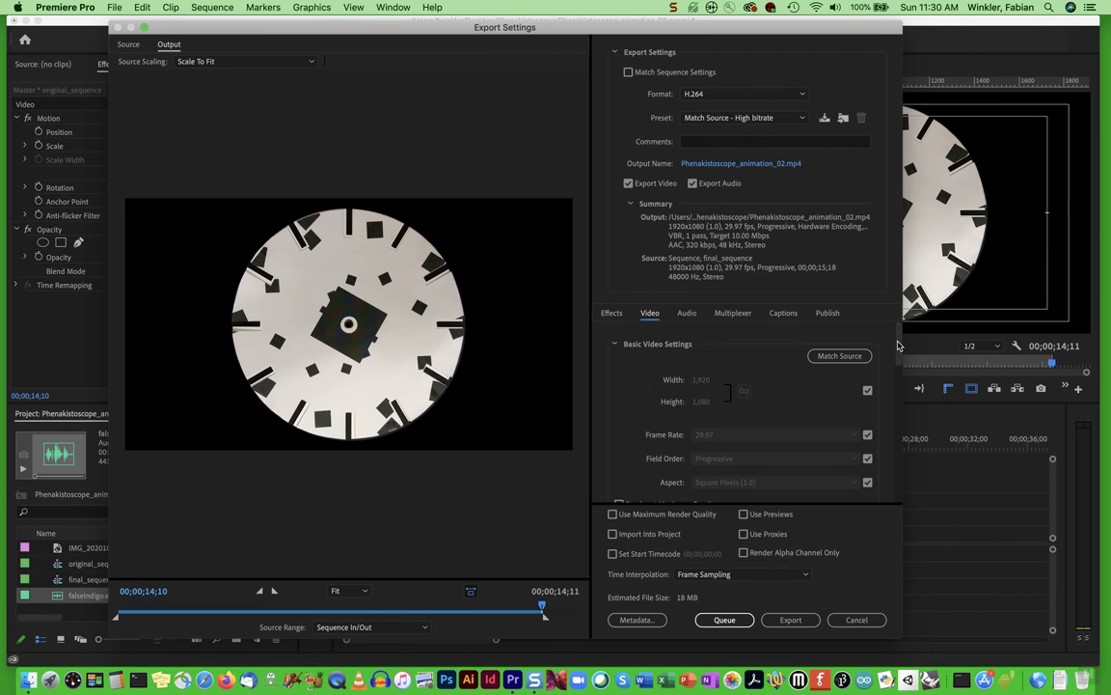
{"action": "scroll", "coordinate": [900, 344], "scroll_direction": "down", "scroll_amount": 2}
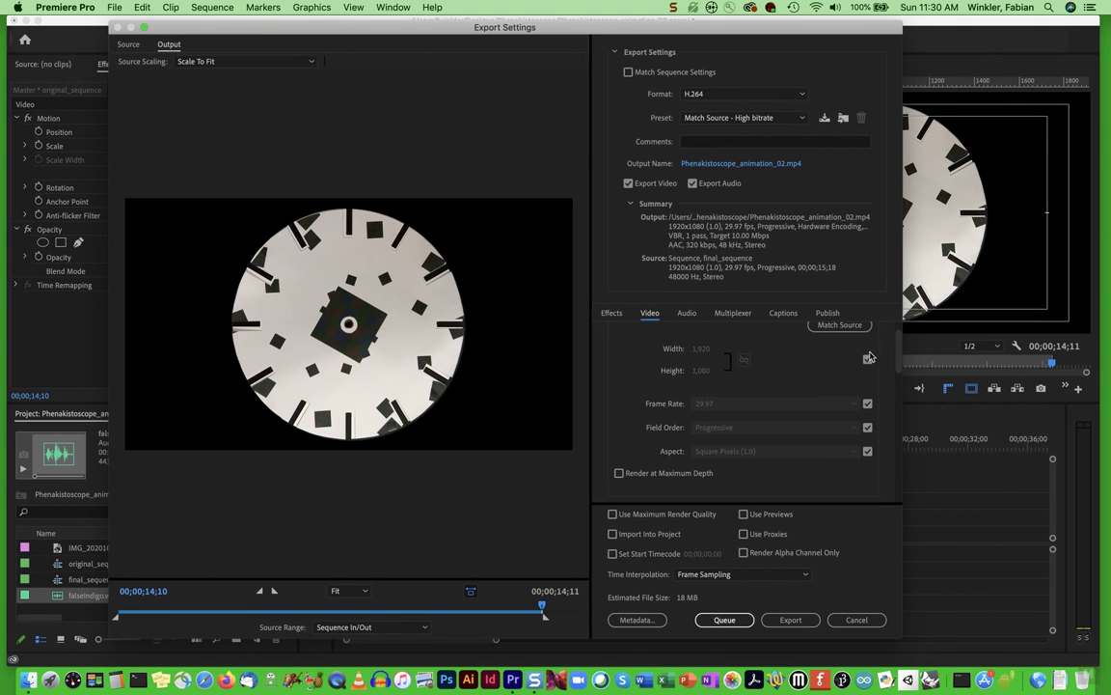
{"action": "scroll", "coordinate": [734, 386], "scroll_direction": "down", "scroll_amount": 3}
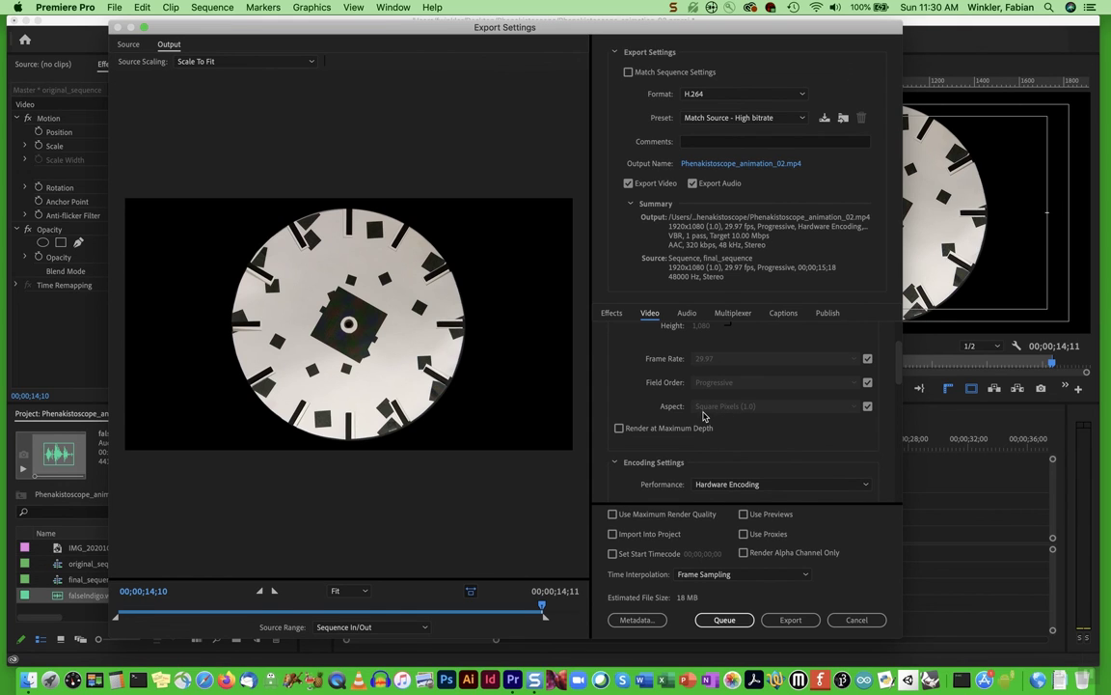
Keep the video at Square Pixels (1.0), 1920x1080, with Aspect matching the source
{"action": "left_click", "coordinate": [868, 406]}
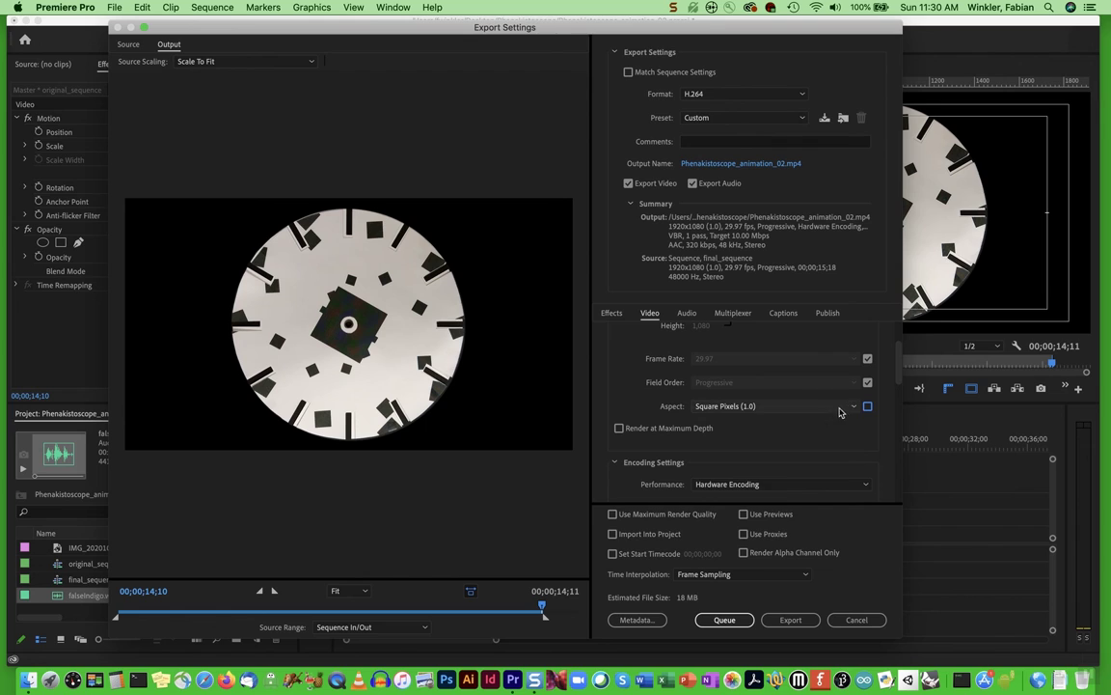
{"action": "left_click", "coordinate": [849, 408]}
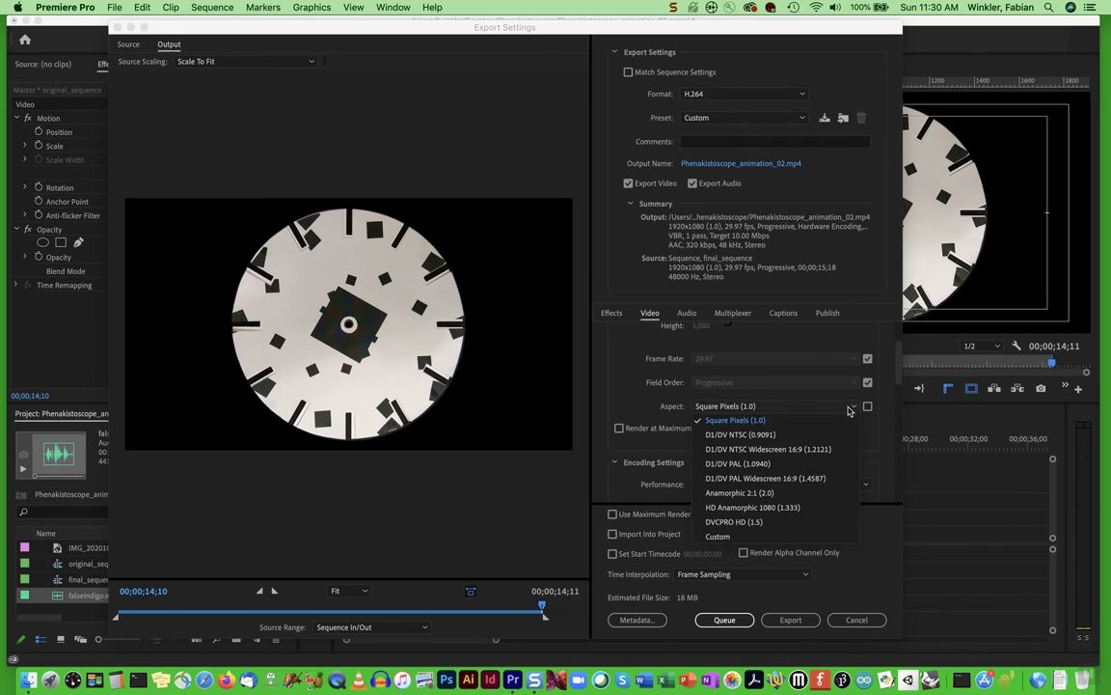
{"action": "left_click", "coordinate": [769, 420]}
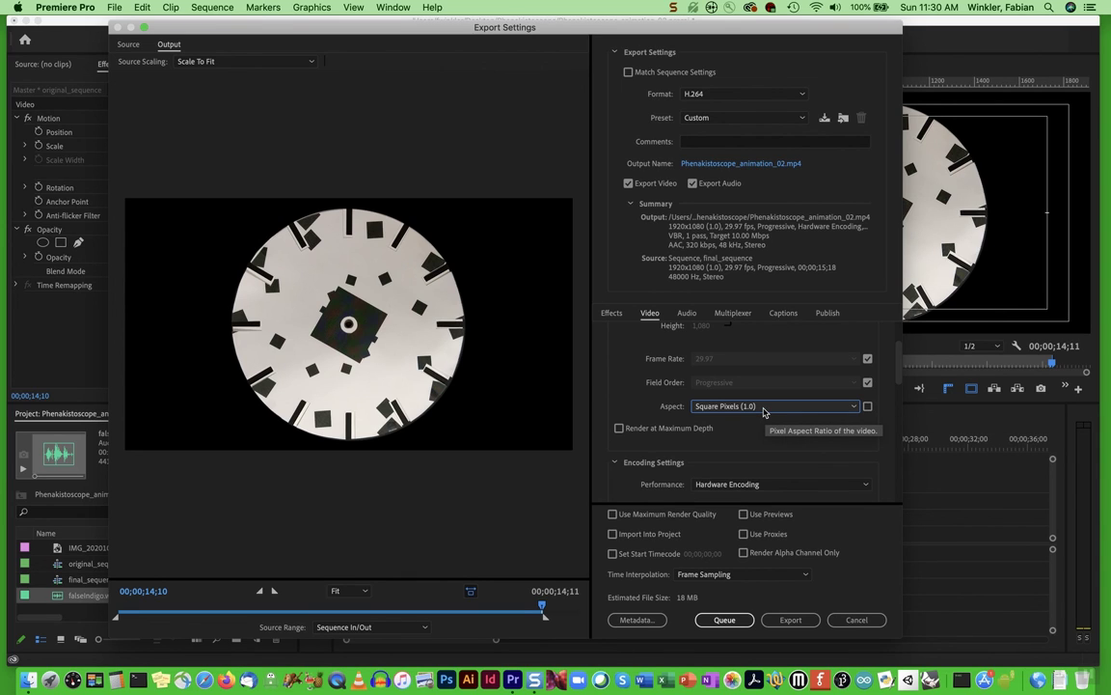
{"action": "left_click", "coordinate": [868, 406]}
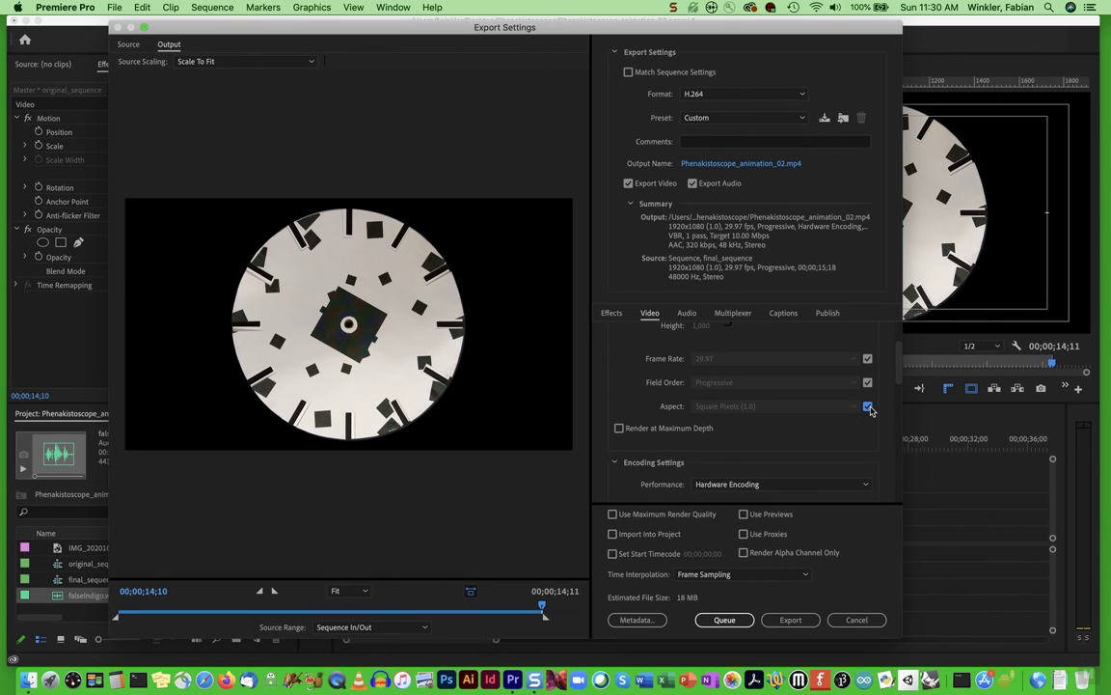
{"action": "left_click_drag", "start_coordinate": [896, 372], "coordinate": [891, 463]}
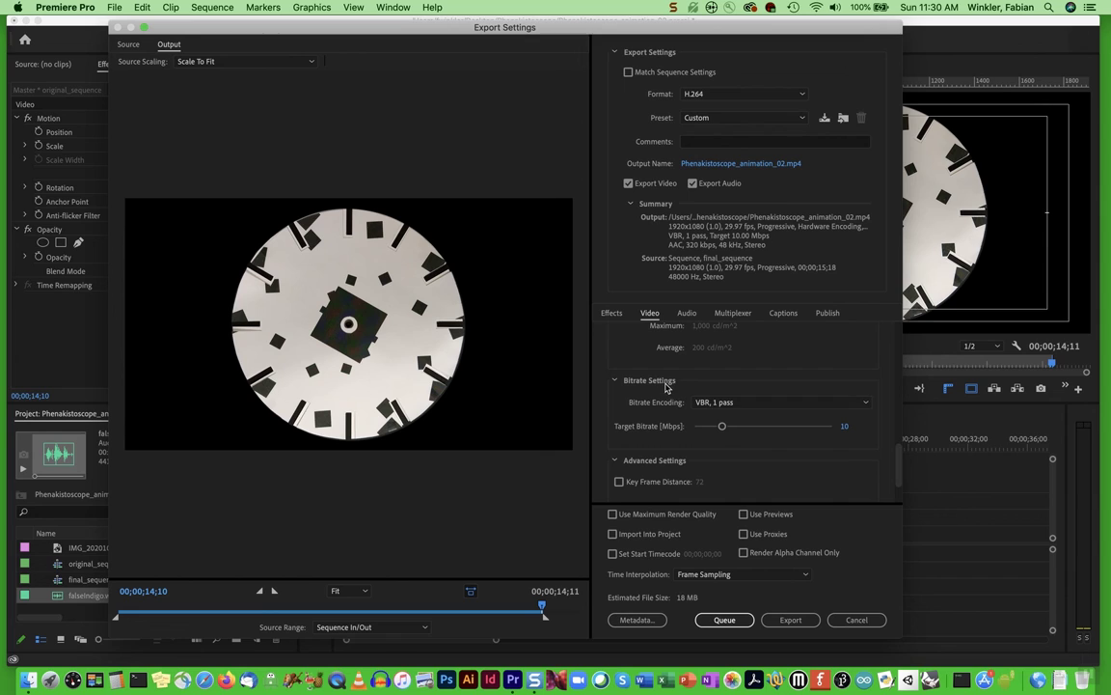
{"action": "left_click", "coordinate": [715, 404]}
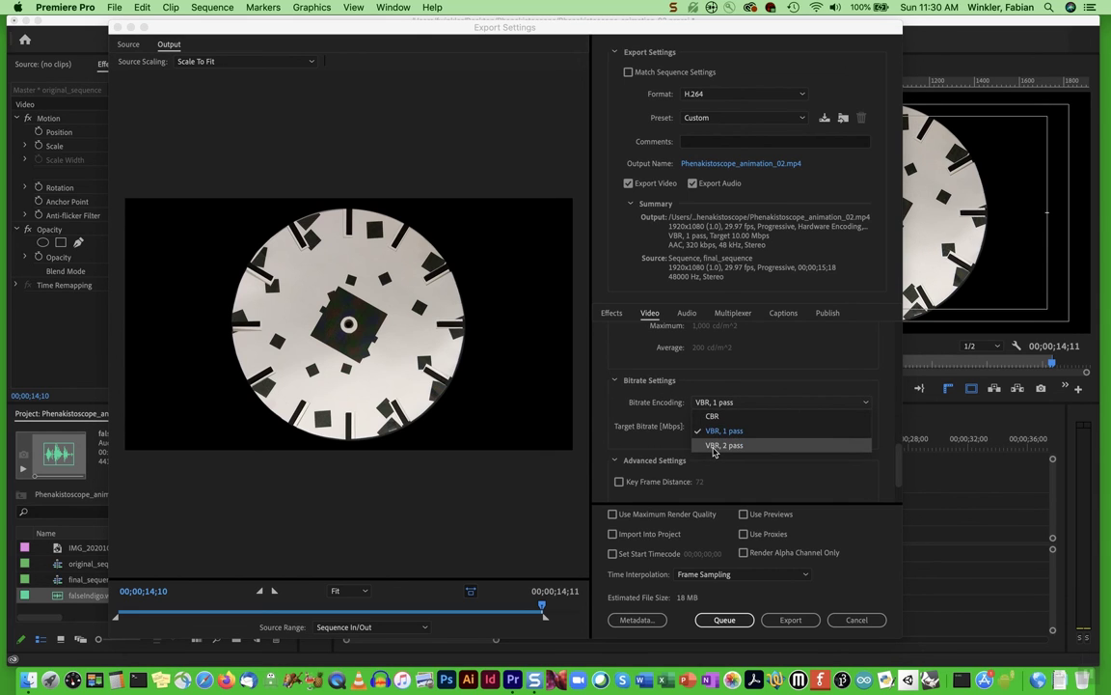
Use VBR, 2 pass with a 12 Mbps maximum, confirm AAC 48000 Hz stereo 320 kbps audio, and export
{"action": "left_click", "coordinate": [715, 445]}
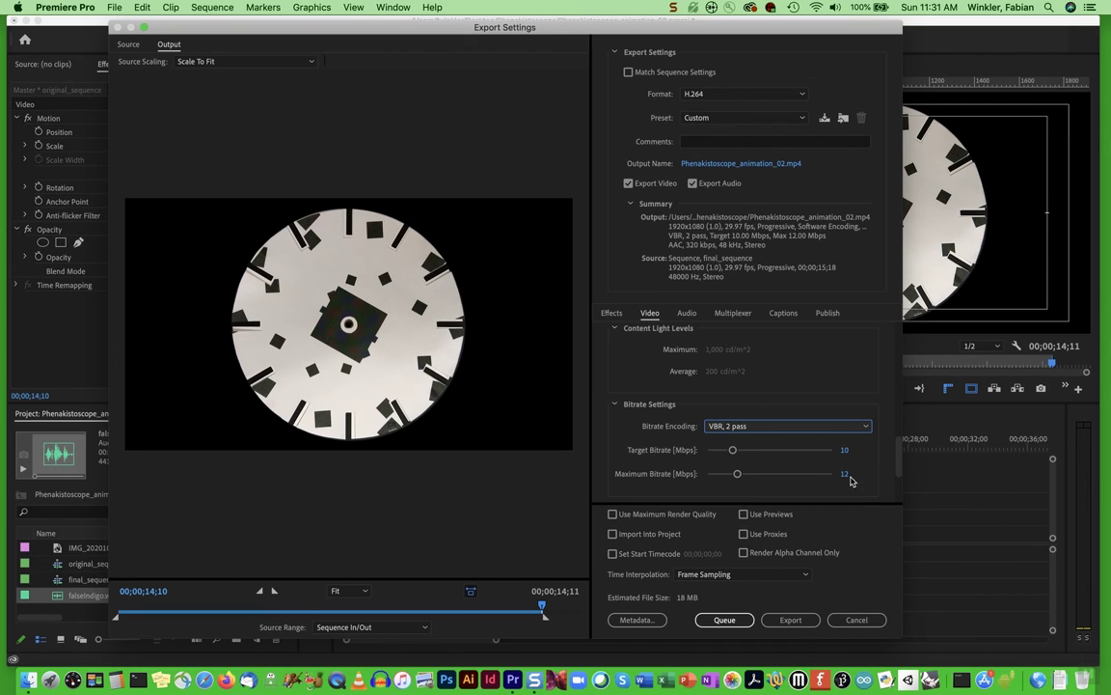
{"action": "scroll", "coordinate": [895, 473], "scroll_direction": "down", "scroll_amount": 2}
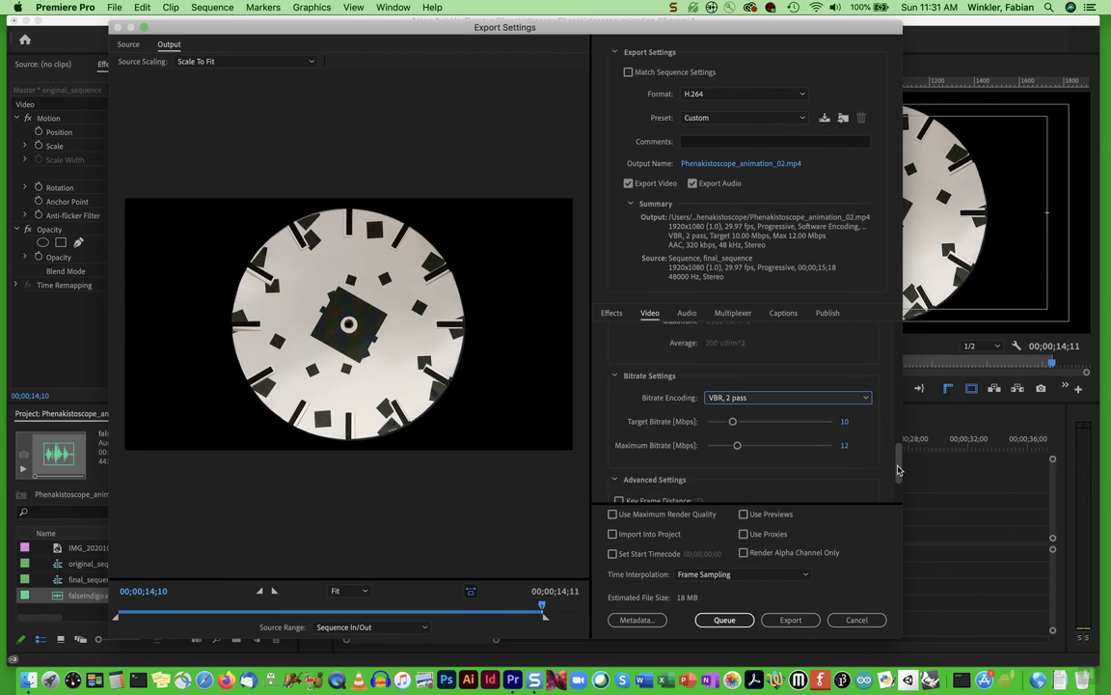
{"action": "left_click", "coordinate": [687, 313]}
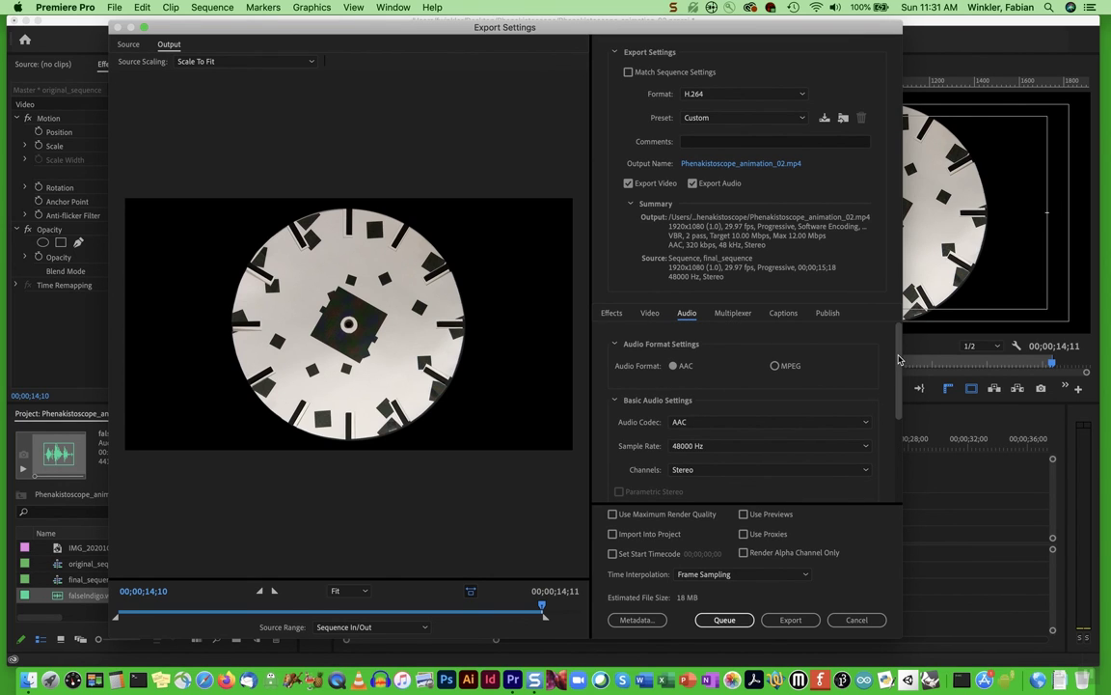
{"action": "scroll", "coordinate": [899, 369], "scroll_direction": "down", "scroll_amount": 2}
{"action": "scroll", "coordinate": [898, 370], "scroll_direction": "down", "scroll_amount": 5}
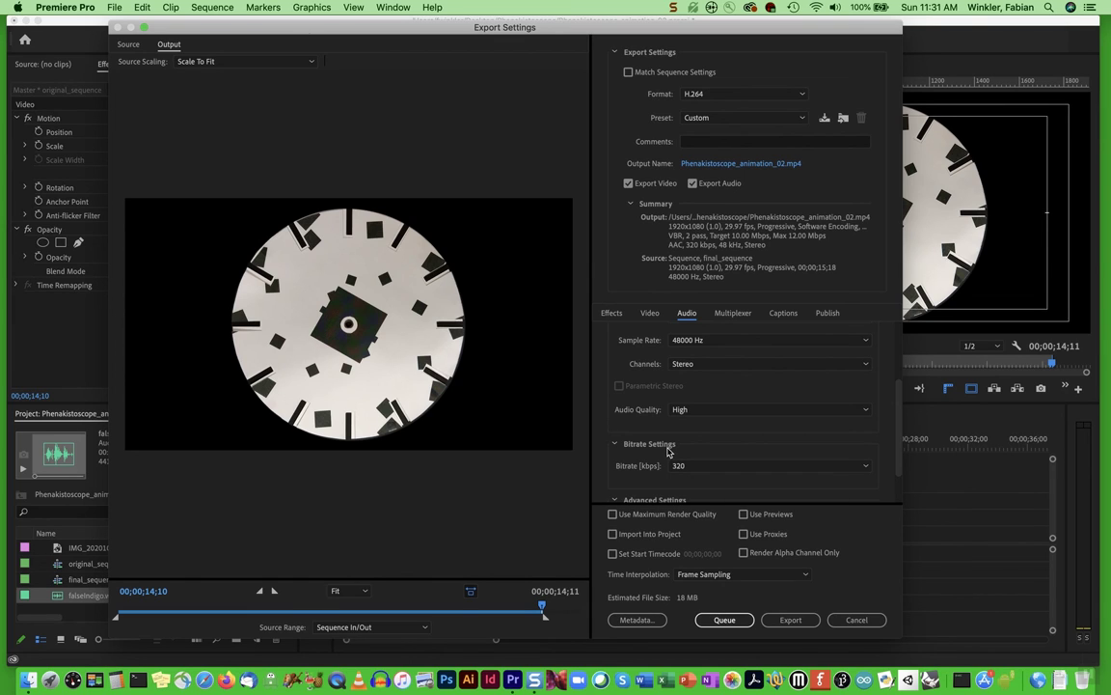
{"action": "left_click", "coordinate": [791, 622]}
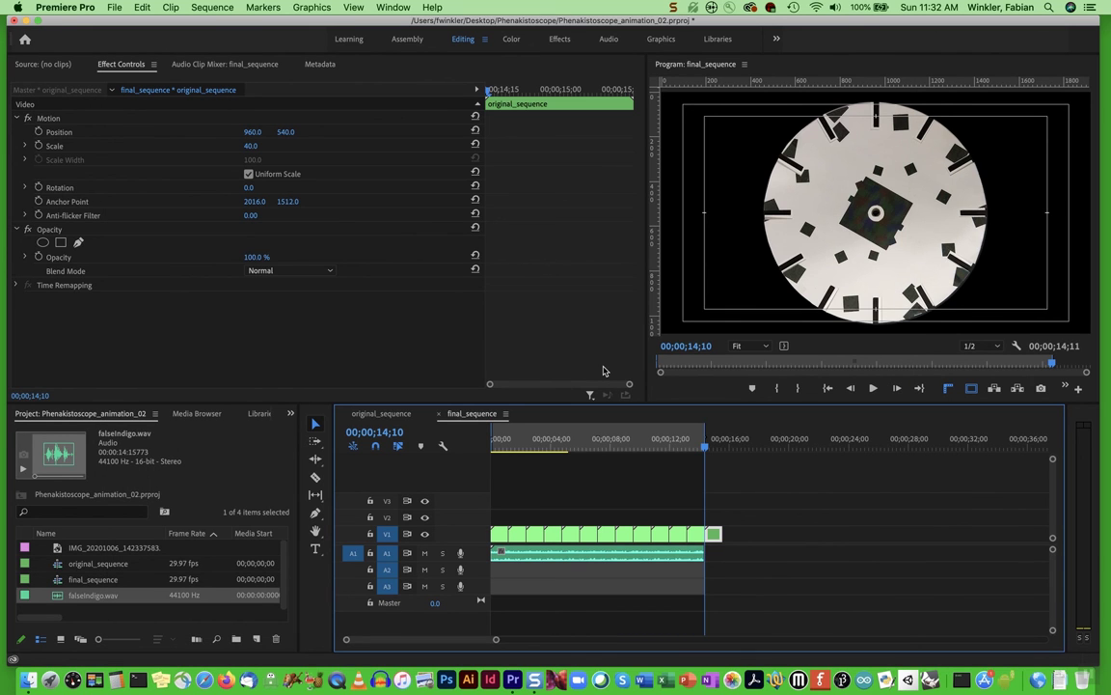
Bring up the Premiere Pro application menu to hide the program
{"action": "left_click", "coordinate": [92, 8]}
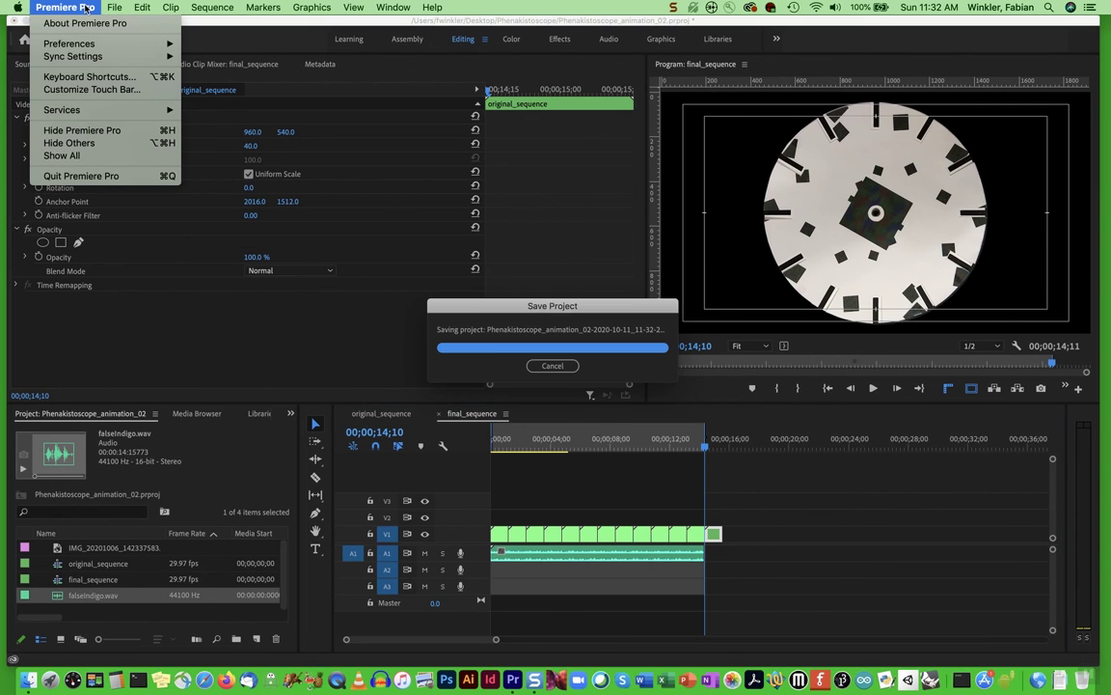
Hide Premiere Pro, then open the Phenakistoscope folder and preview the 18.6 MB Phenakistoscope_animation_02.mp4
{"action": "left_click", "coordinate": [80, 129]}
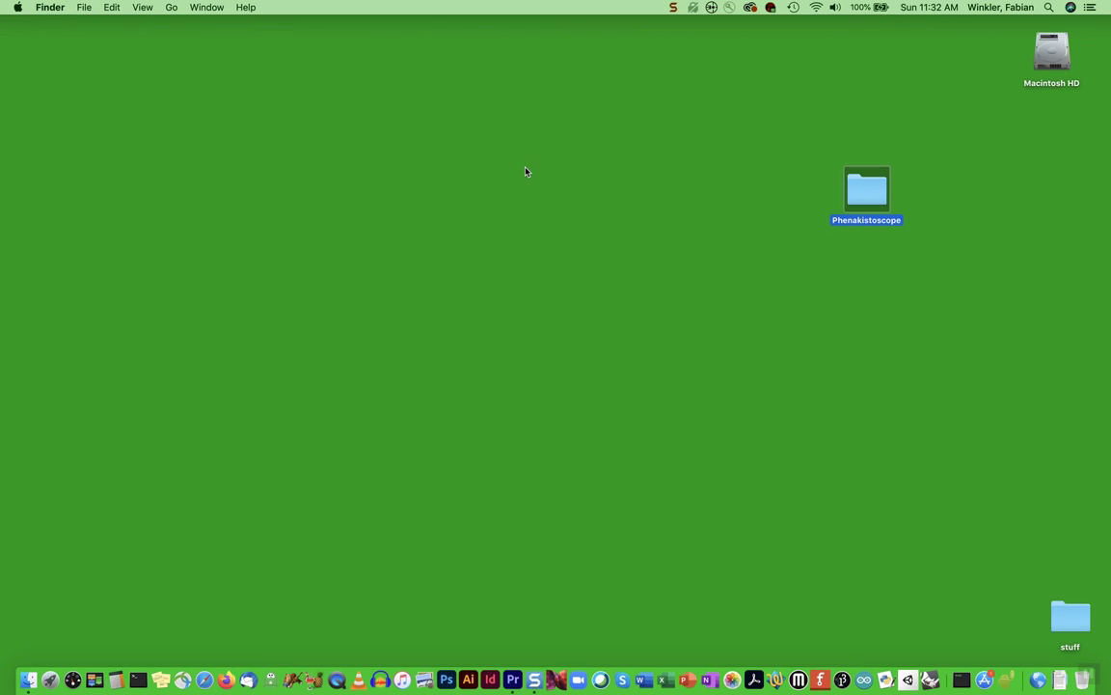
{"action": "left_click", "coordinate": [700, 205]}
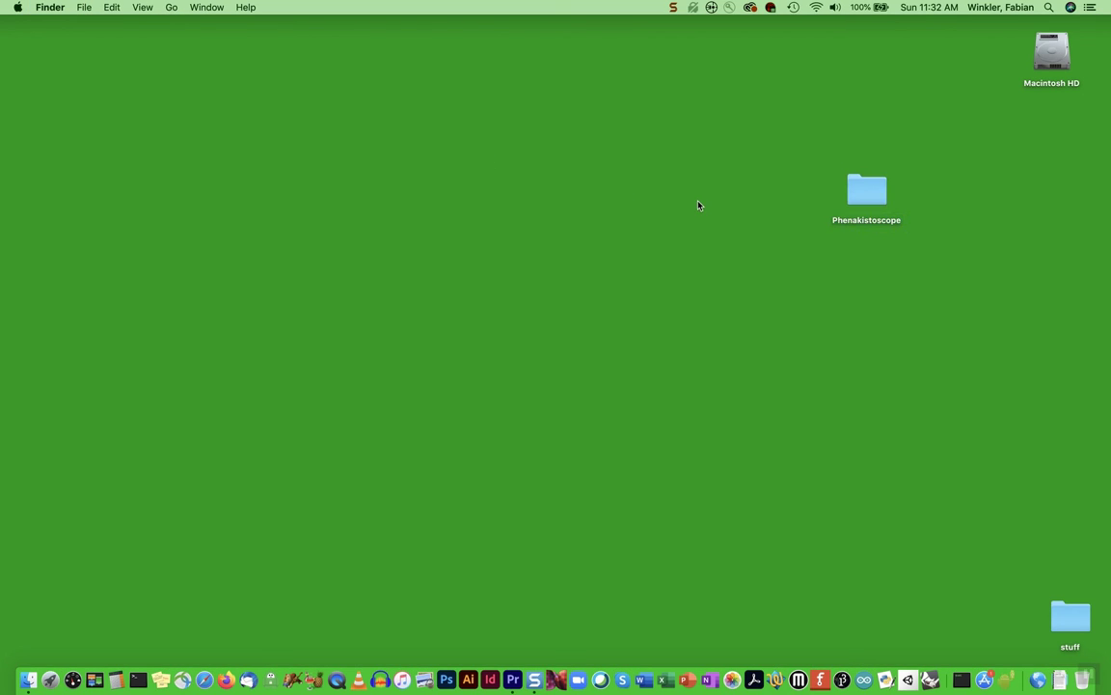
{"action": "double_click", "coordinate": [868, 192]}
{"action": "left_click_drag", "start_coordinate": [596, 192], "coordinate": [547, 133]}
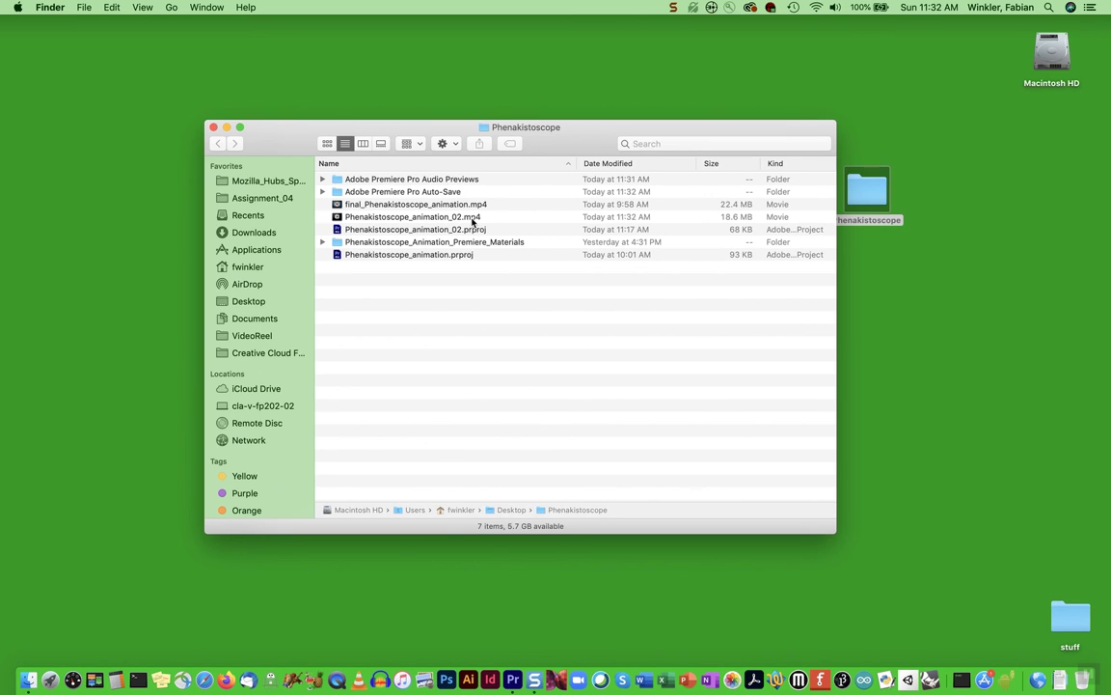
{"action": "left_click", "coordinate": [365, 219]}
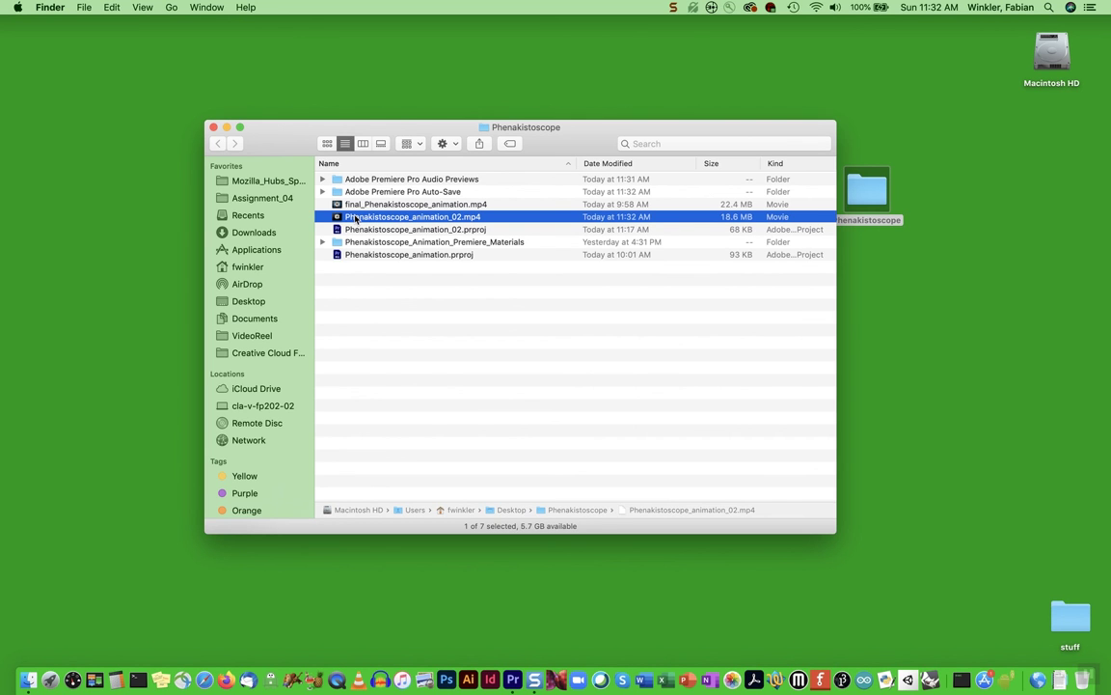
{"action": "key", "text": "space"}
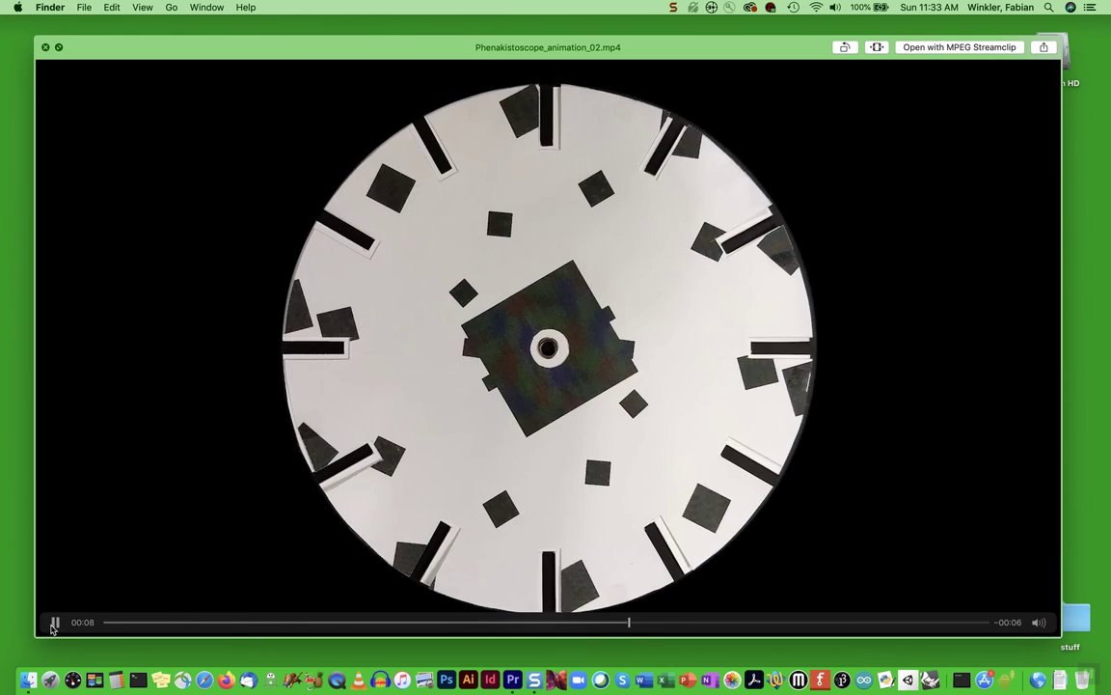
Pause the Phenakistoscope_animation_02.mp4 preview at 00:09, with 5 seconds left
{"action": "left_click", "coordinate": [55, 622]}
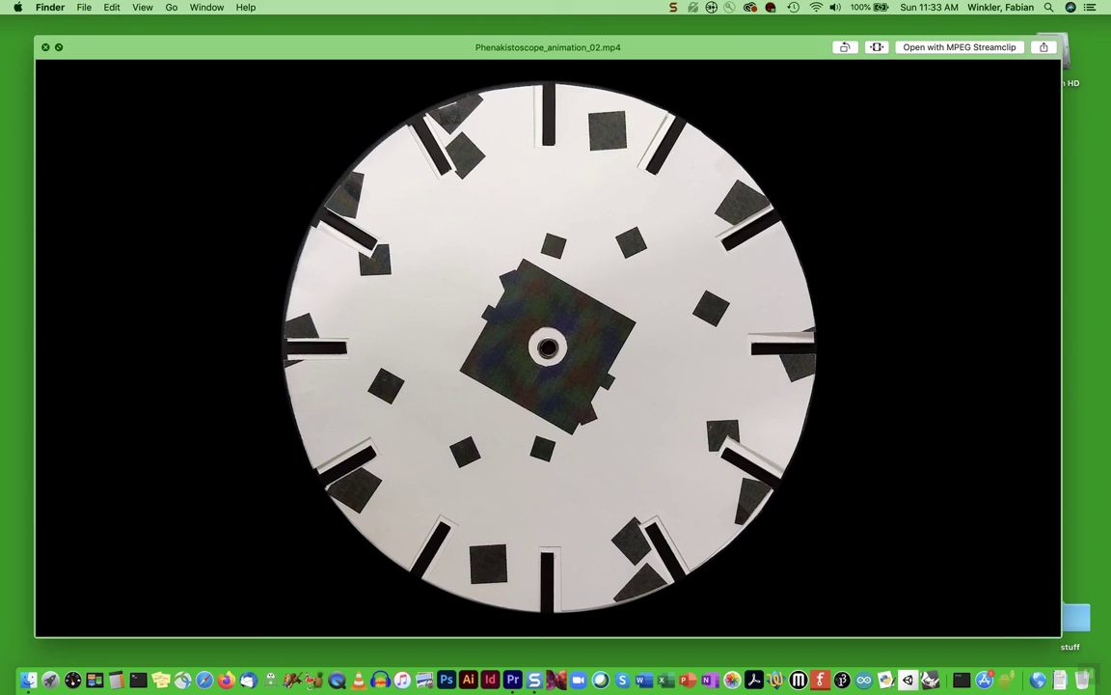
{"action": "mouse_move", "coordinate": [817, 229]}
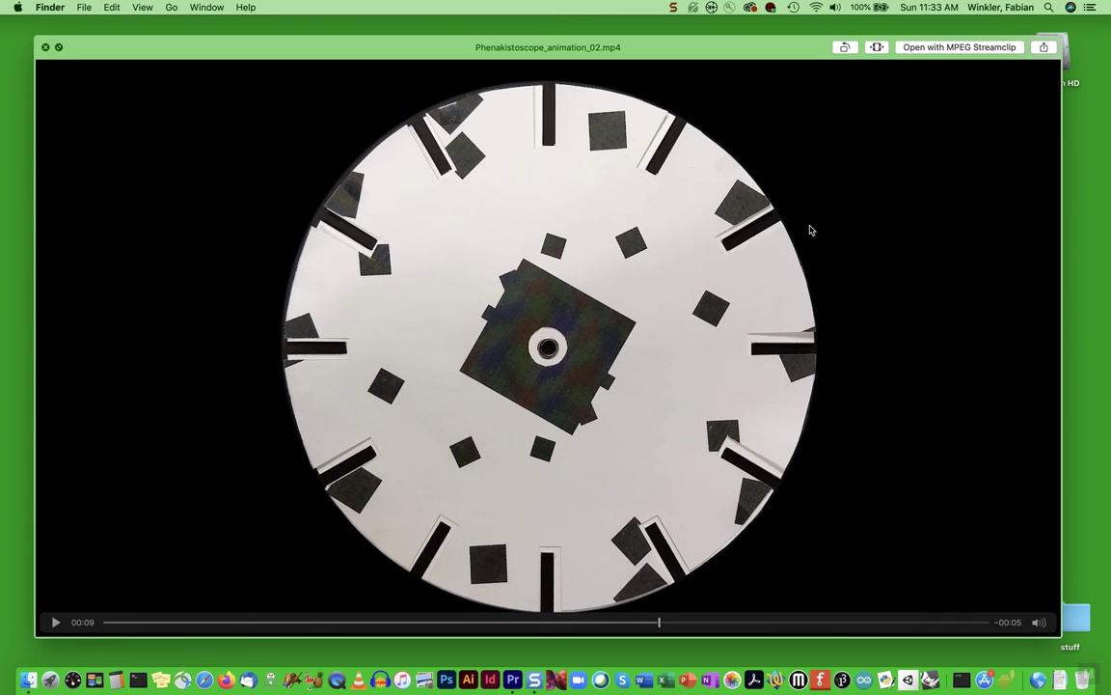